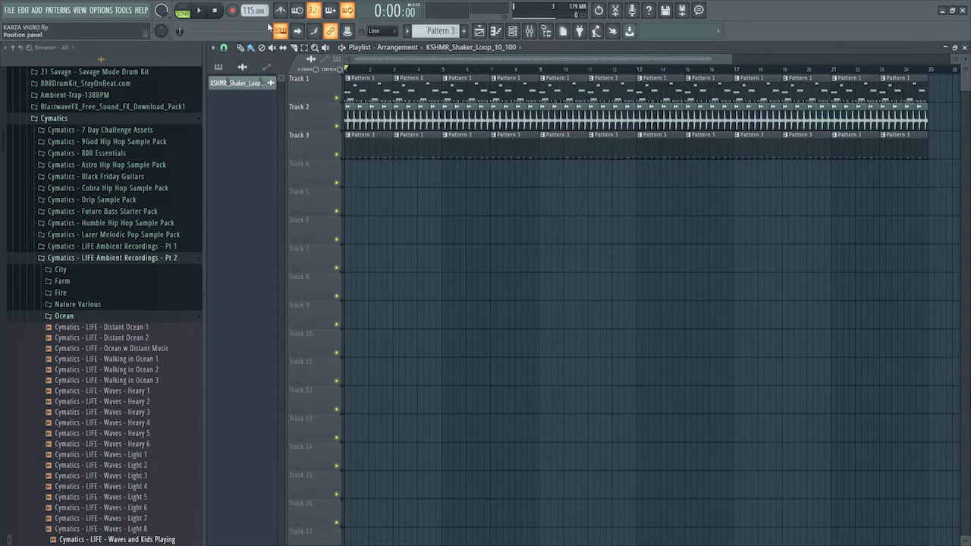
# Step: Play the drum arrangement from the start, and collapse the LIFE Ambient Recordings - Pt 2 folder in the browser
pyautogui.click(198, 11)
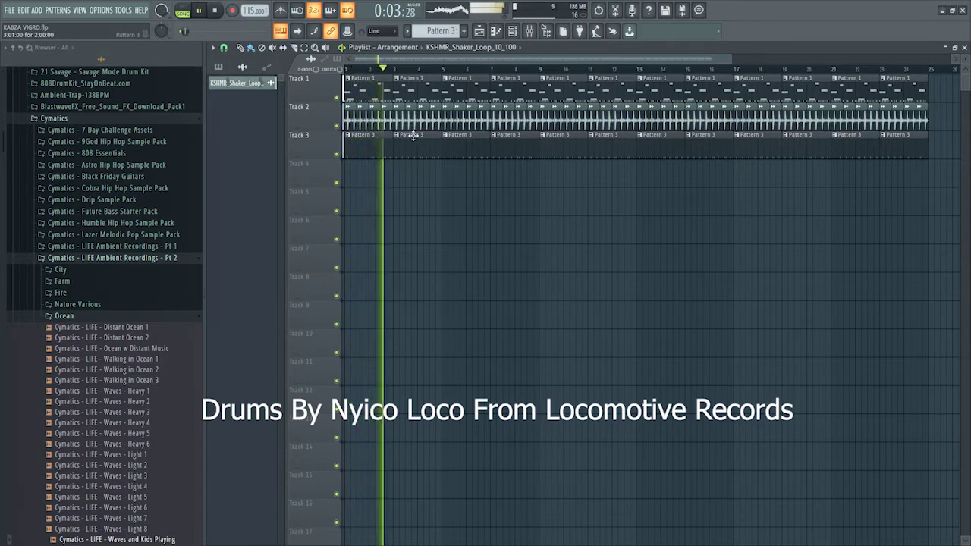
pyautogui.click(150, 259)
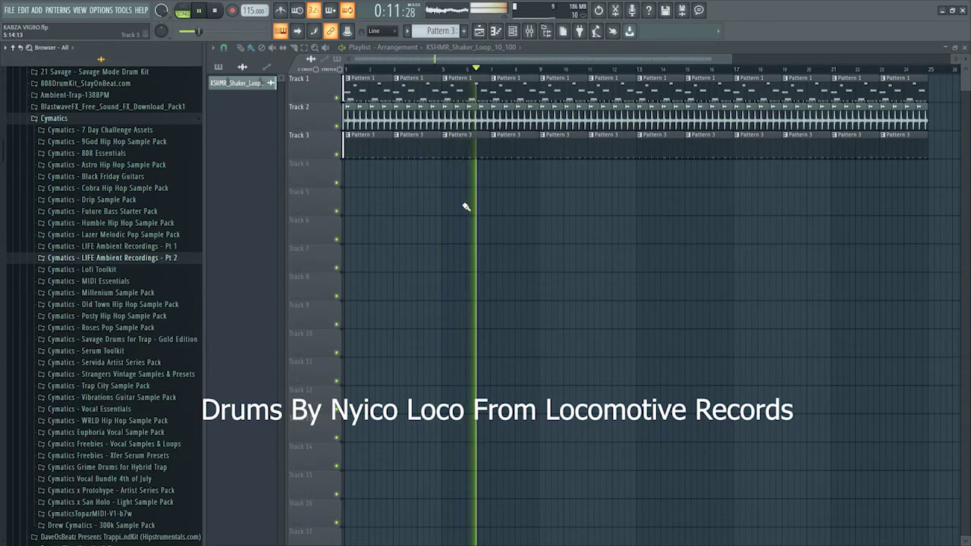
pyautogui.press('space')
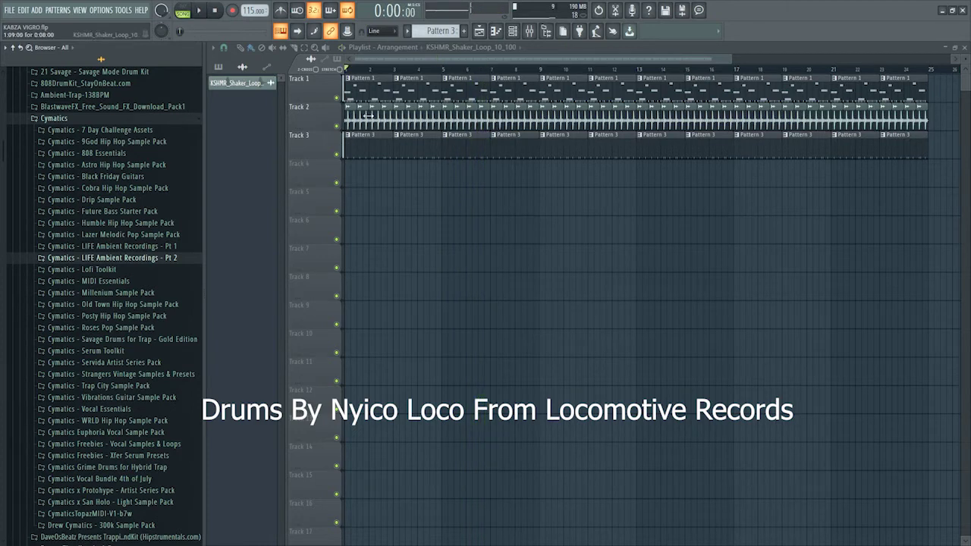
# Step: Add a Purity channel to the channel rack and load its Slow Synth preset Tremolo Signal
pyautogui.click(513, 34)
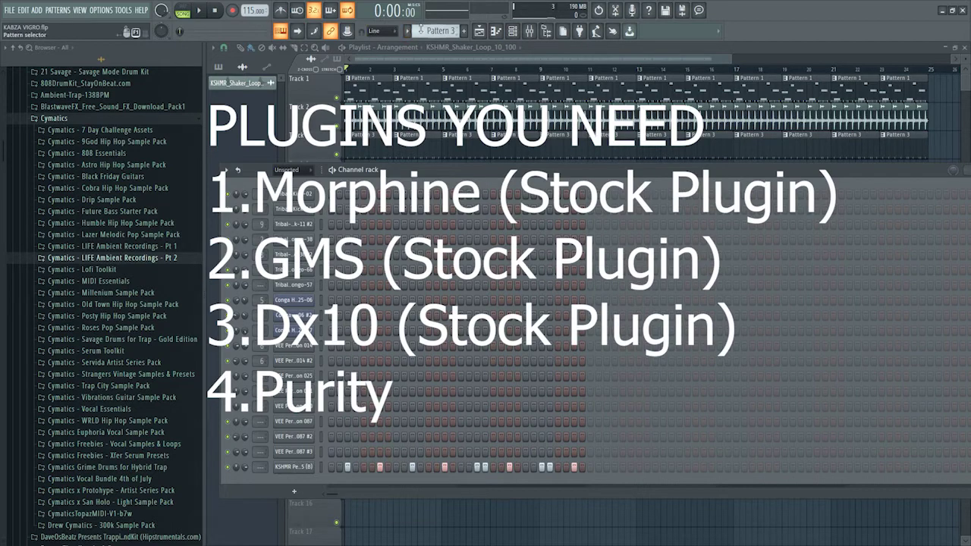
pyautogui.scroll(2, 422, 30)
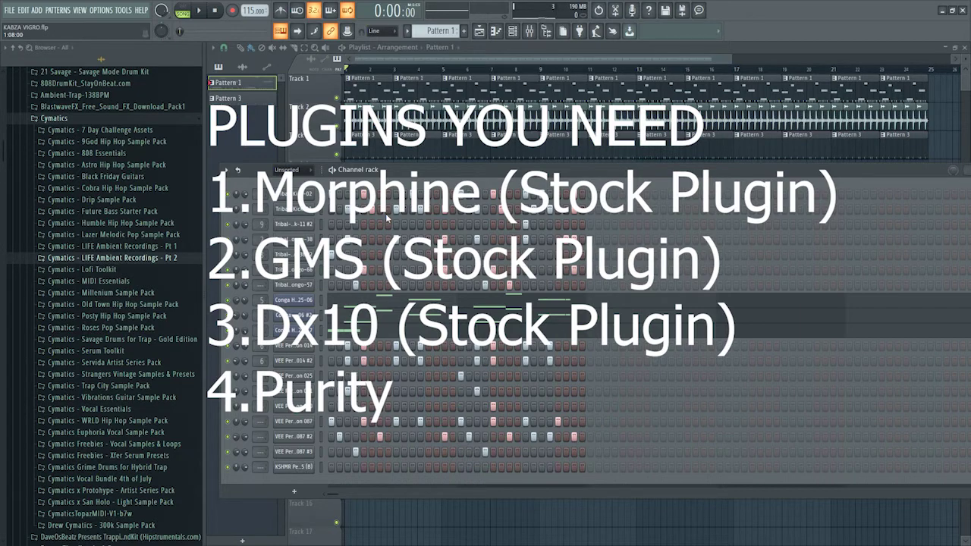
pyautogui.click(306, 498)
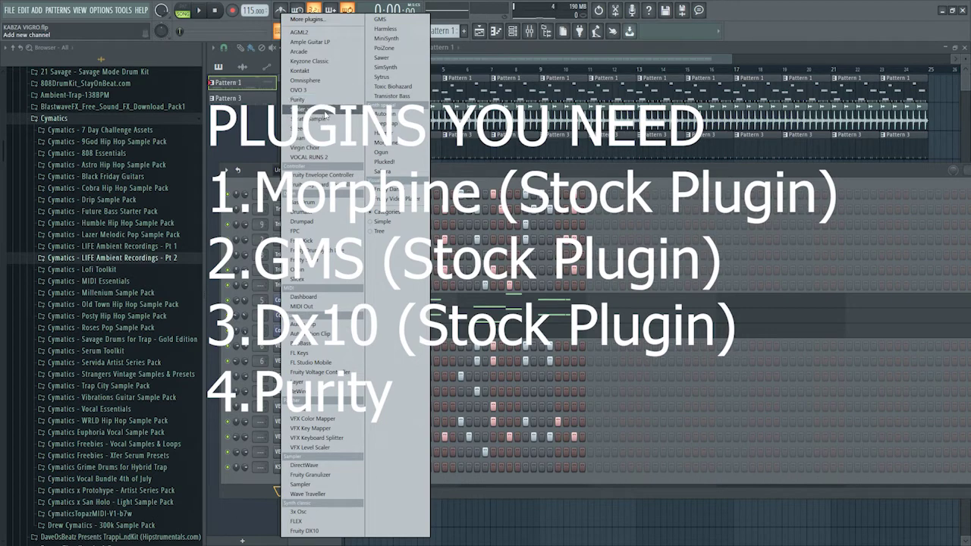
pyautogui.click(318, 99)
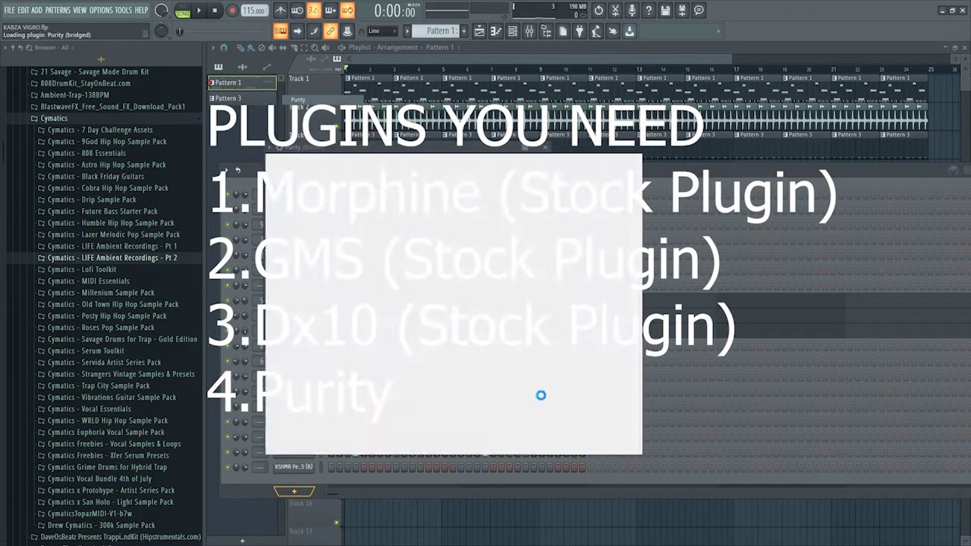
pyautogui.click(518, 408)
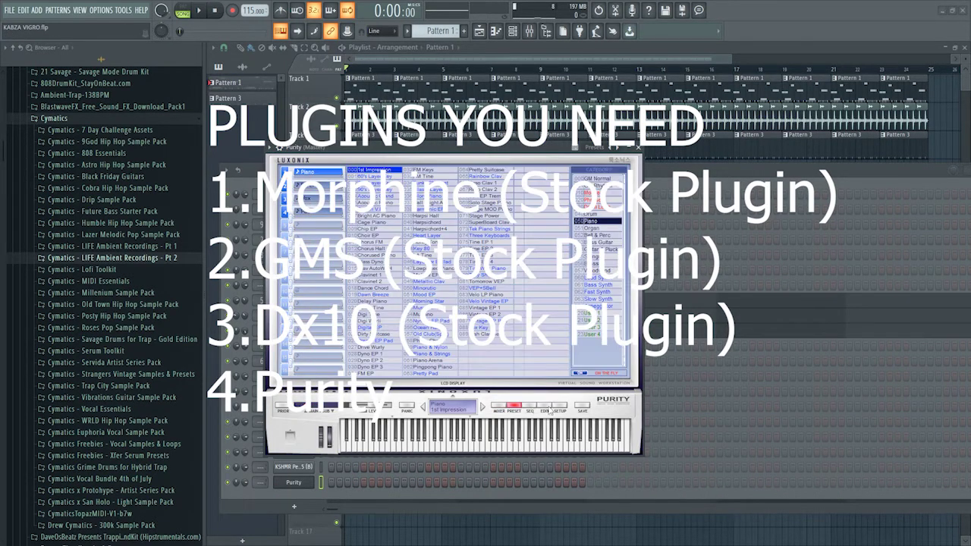
pyautogui.click(598, 299)
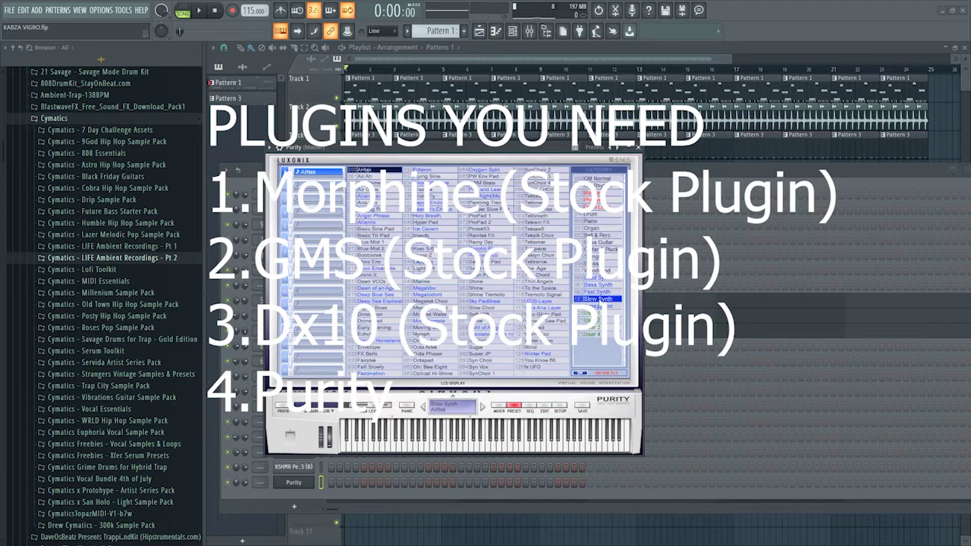
pyautogui.click(543, 295)
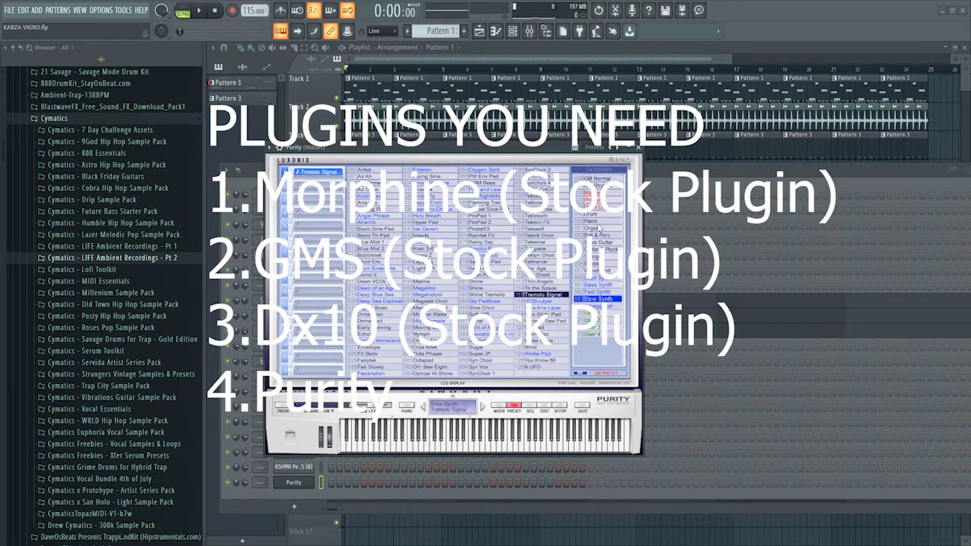
# Step: In the empty Pattern 4, draw a Purity note on D5 from the start of bar 1, about four bars long
pyautogui.click(624, 161)
pyautogui.scroll(3, 425, 35)
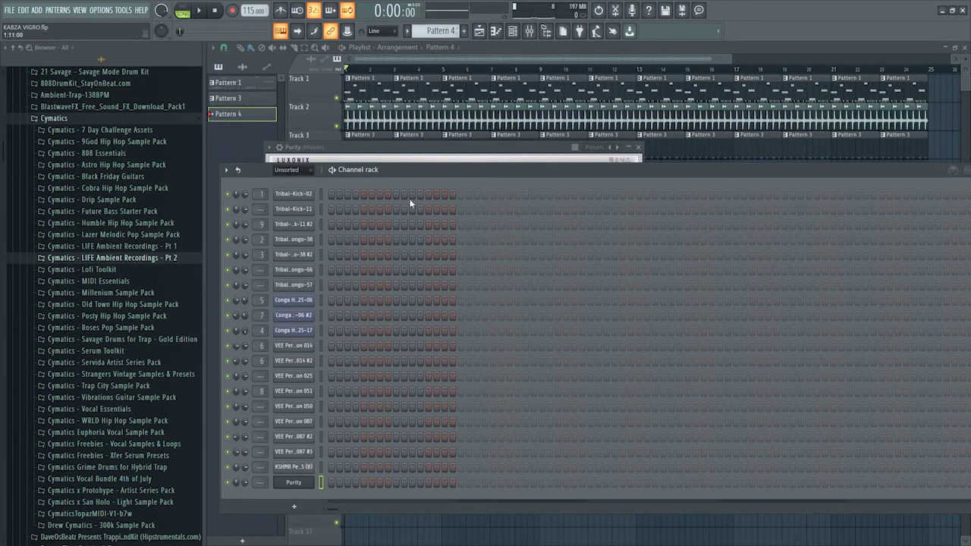
pyautogui.rightClick(307, 492)
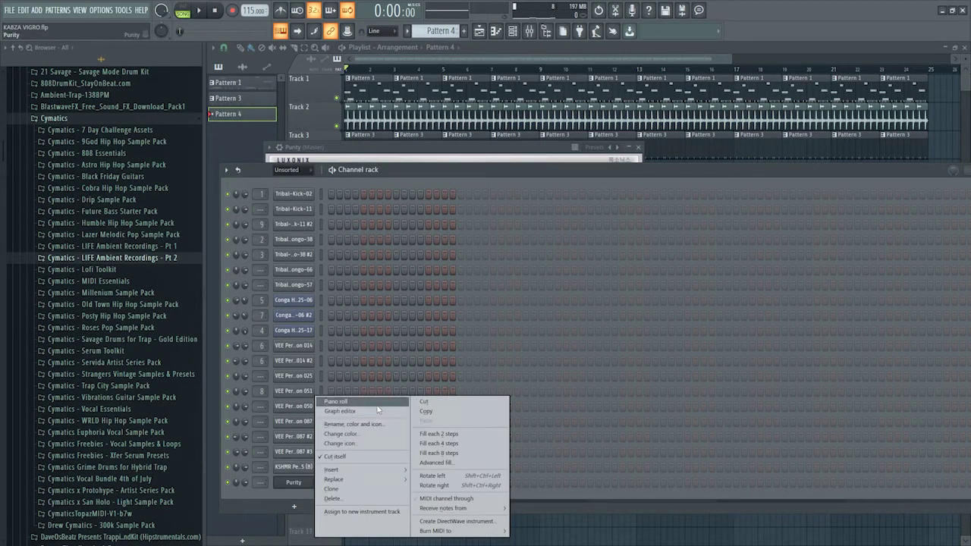
pyautogui.click(339, 410)
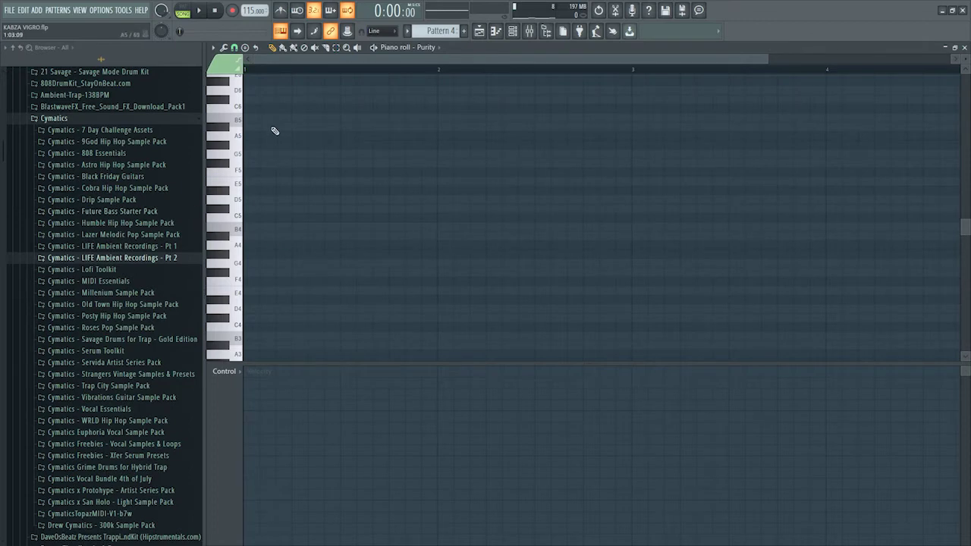
pyautogui.click(255, 202)
pyautogui.moveTo(265, 200); pyautogui.dragTo(923, 257)
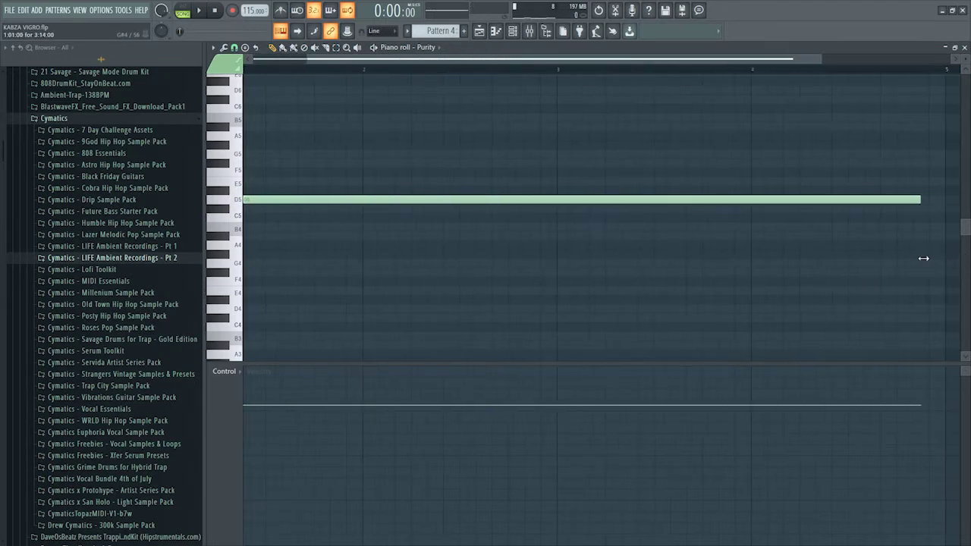
# Step: Place Pattern 4 at the start of Track 4 in the playlist and set the tempo to 113 BPM for playback
pyautogui.press('F5')
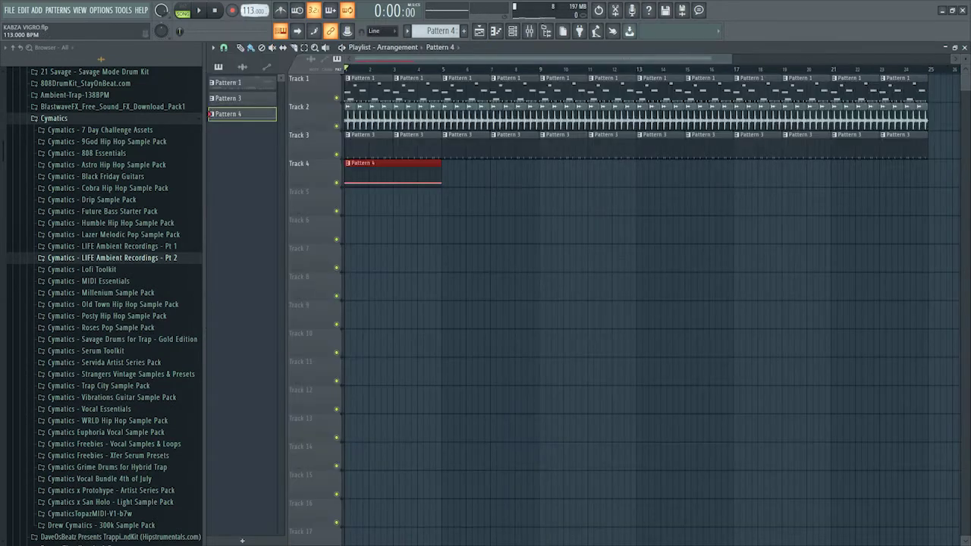
pyautogui.click(199, 12)
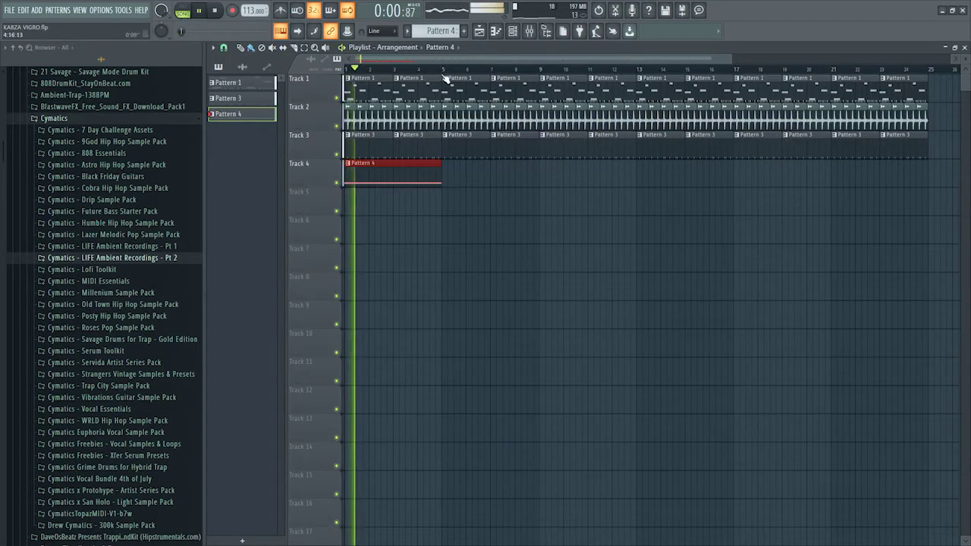
# Step: Compare the playback with Track 2 muted and unmuted, and select bars 1 to 4 as the playback loop
pyautogui.click(336, 125)
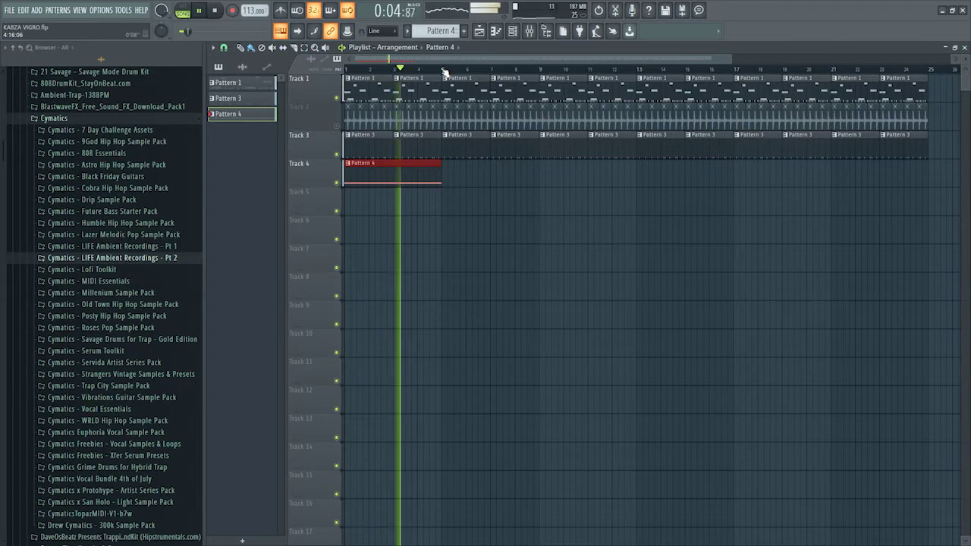
pyautogui.click(337, 126)
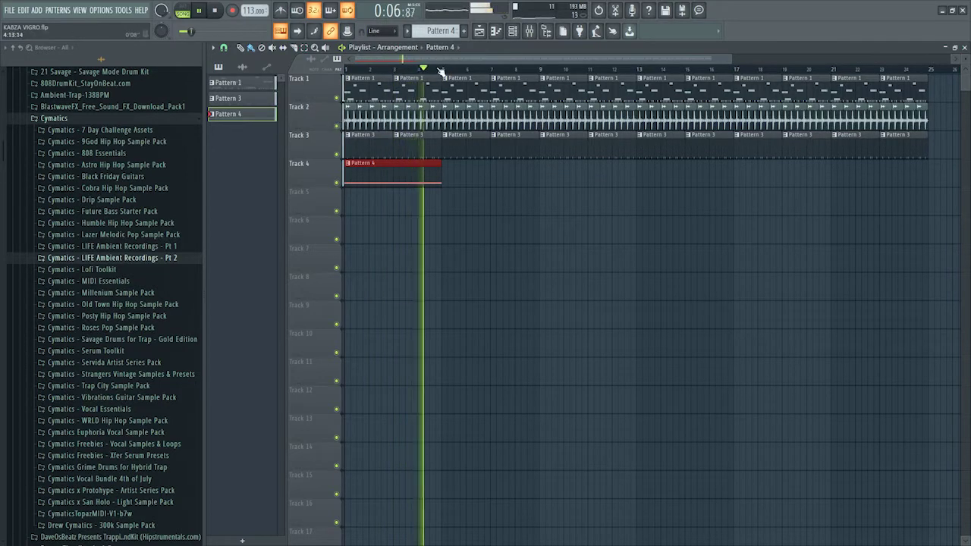
pyautogui.moveTo(427, 80); pyautogui.dragTo(291, 97)
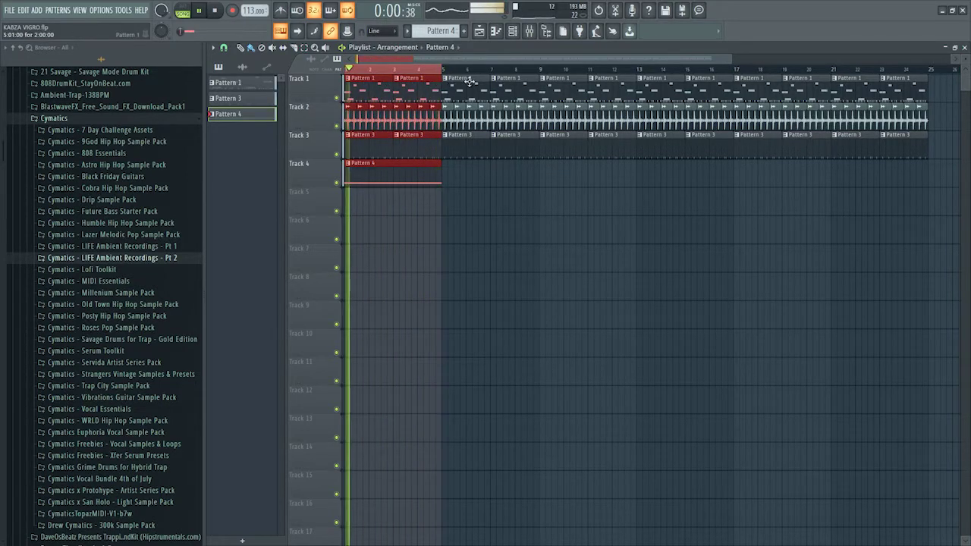
# Step: Audition Pattern 1 on its own in pattern mode while viewing its notes and channel steps, and return to song mode
pyautogui.click(512, 31)
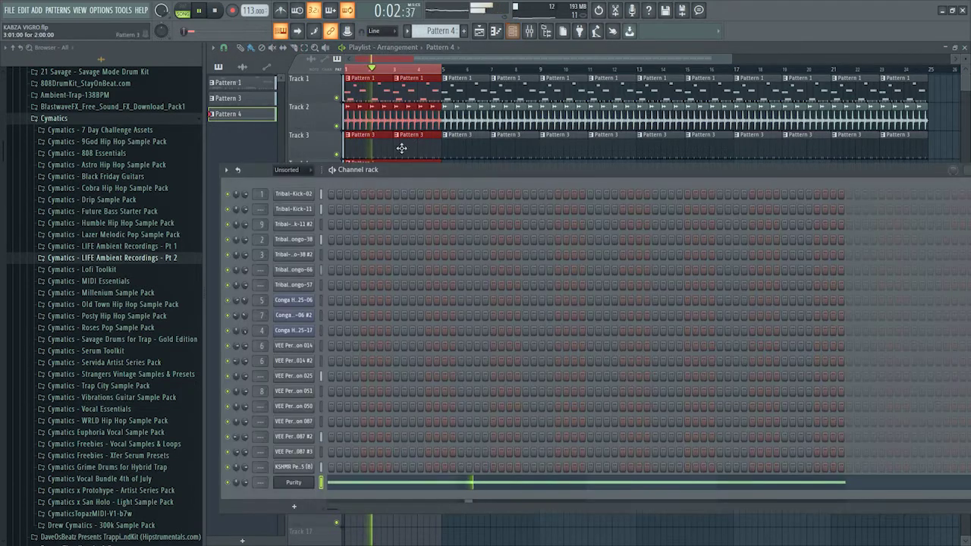
pyautogui.doubleClick(354, 80)
pyautogui.click(183, 11)
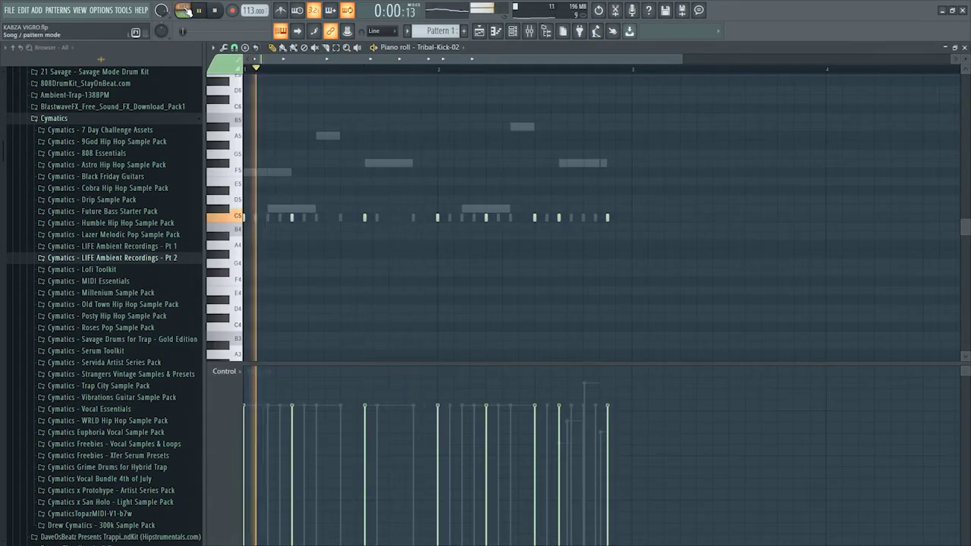
pyautogui.click(499, 33)
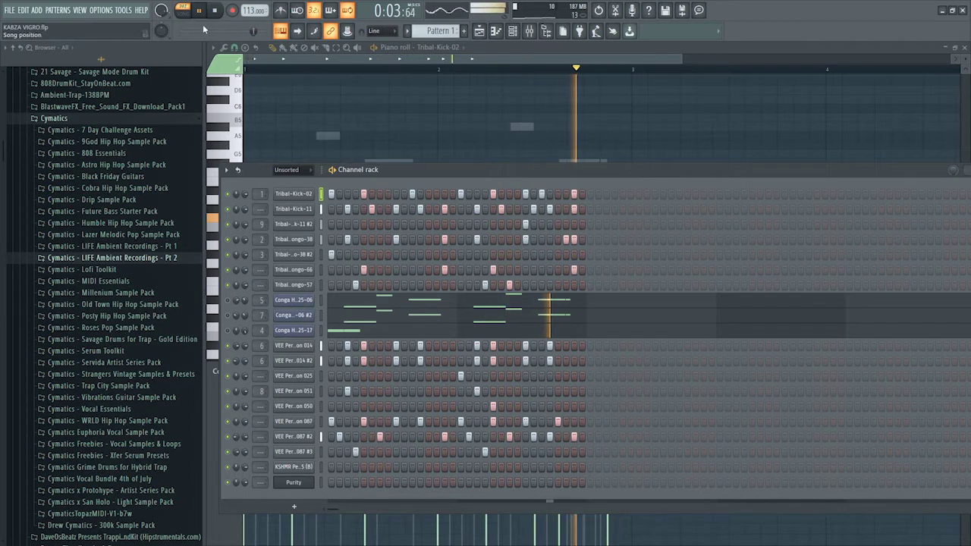
pyautogui.click(182, 11)
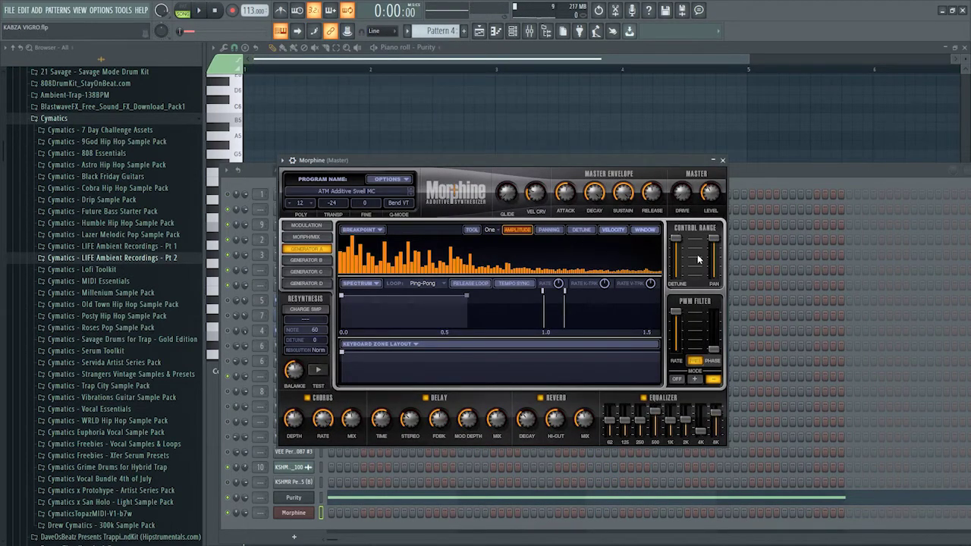
# Step: Close Morphine's preset library without choosing a preset and add a GMS channel to the channel rack
pyautogui.click(355, 190)
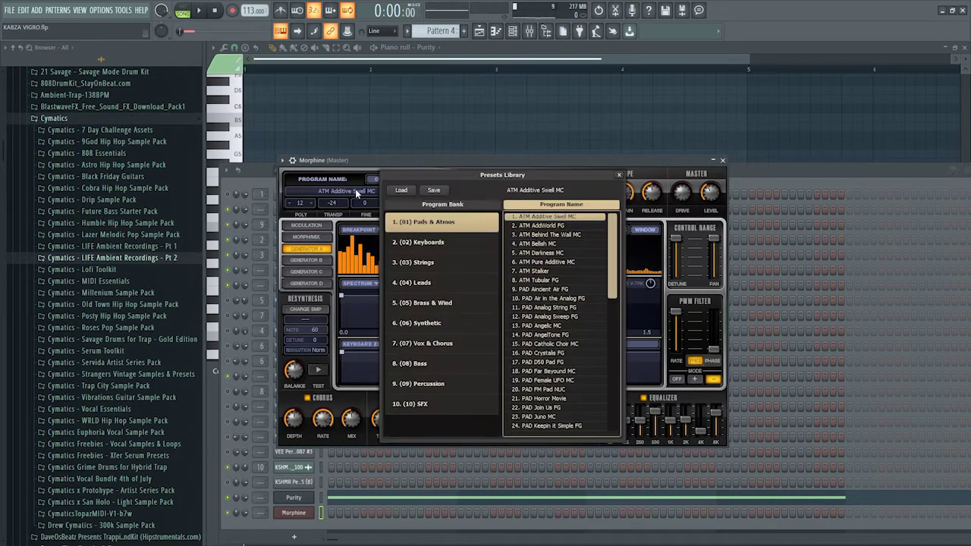
pyautogui.click(831, 172)
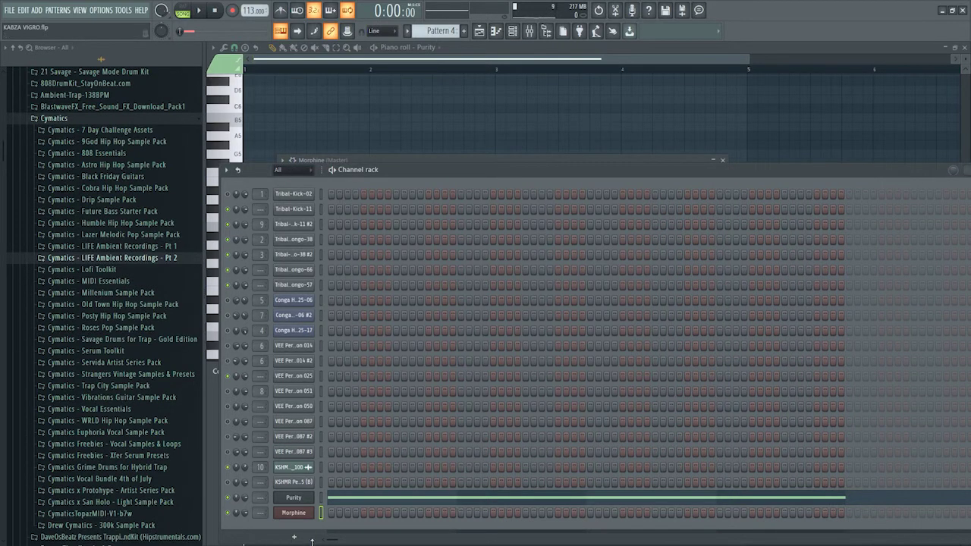
pyautogui.click(311, 541)
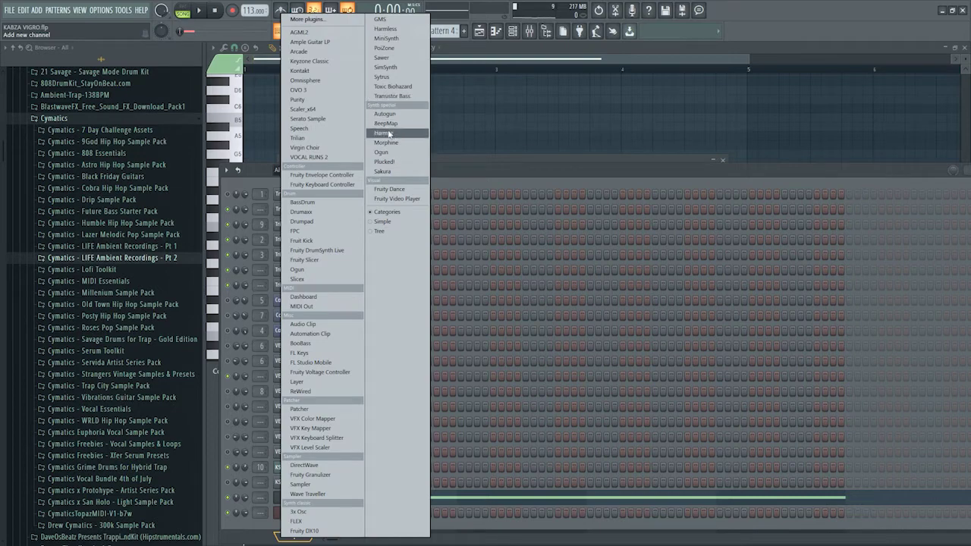
pyautogui.click(380, 19)
# Step: Load the BRS Trombone MC preset from Morphine's Brass & Wind bank
pyautogui.click(294, 505)
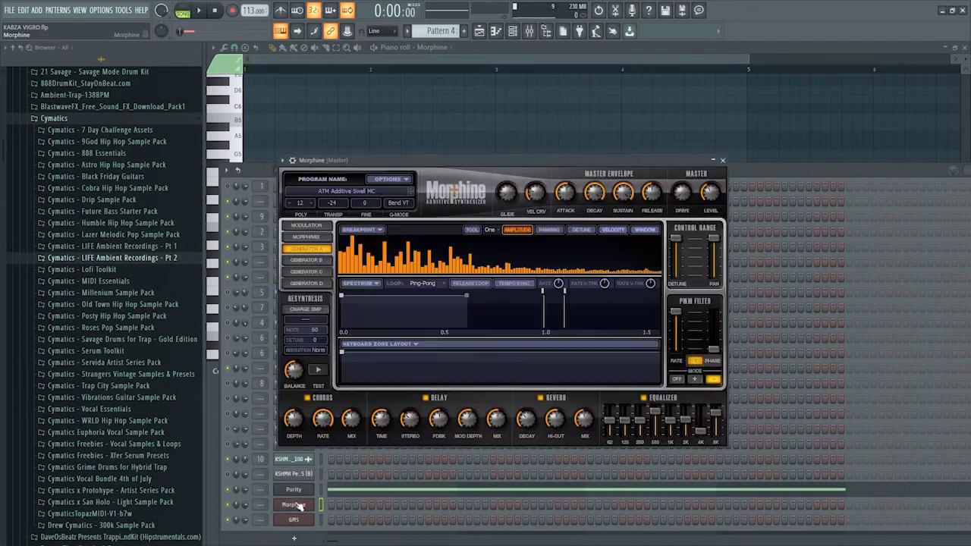
pyautogui.click(348, 191)
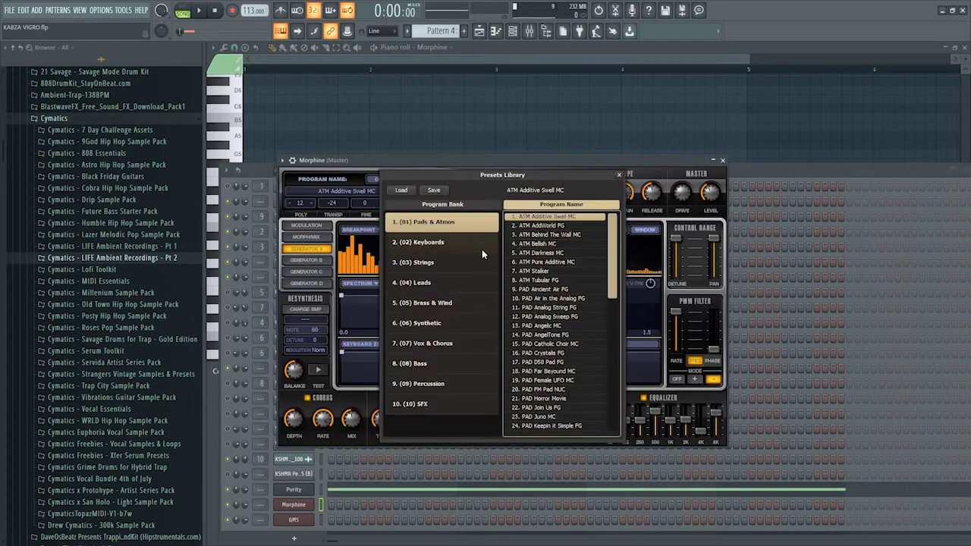
pyautogui.click(446, 306)
pyautogui.click(552, 253)
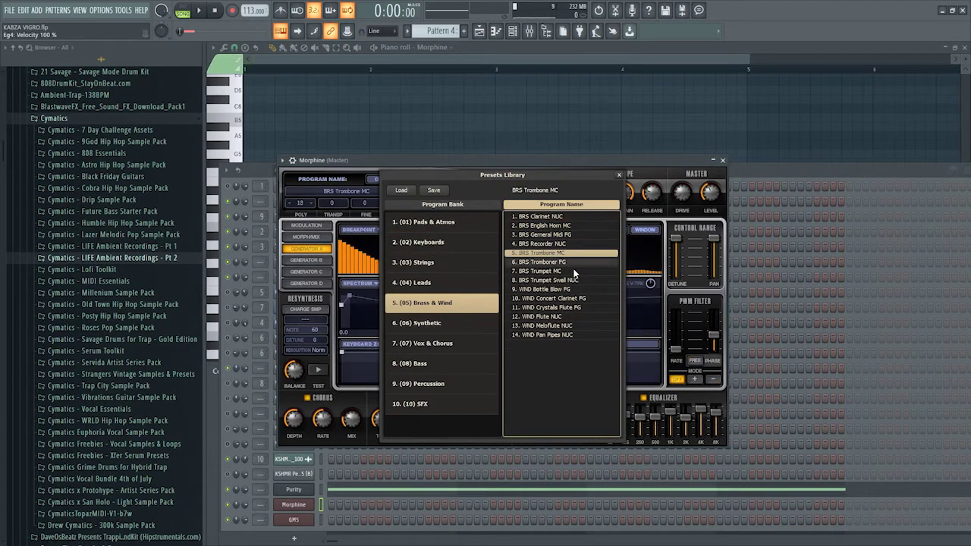
pyautogui.click(800, 179)
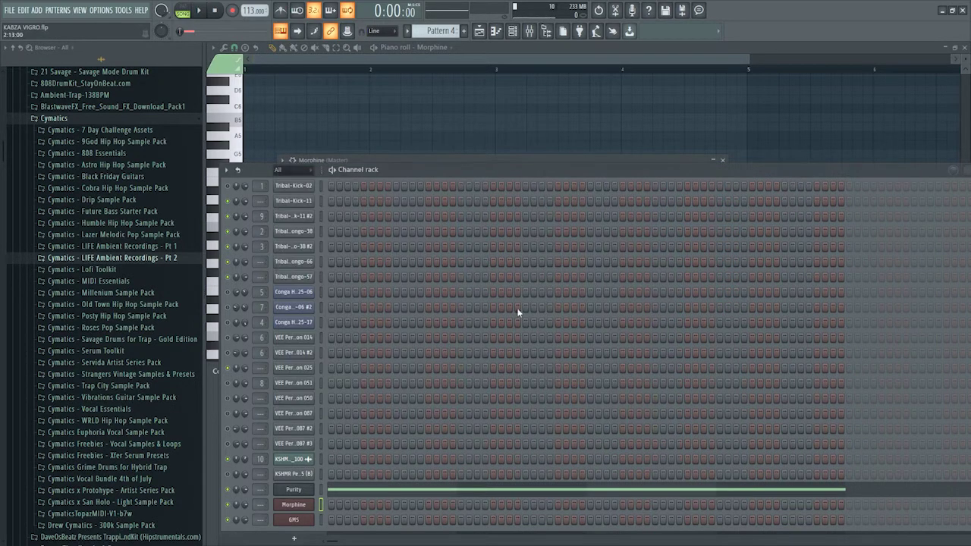
# Step: Open Morphine's piano roll and place short, one-step D5 notes on the four off-beats of bar 1
pyautogui.rightClick(306, 507)
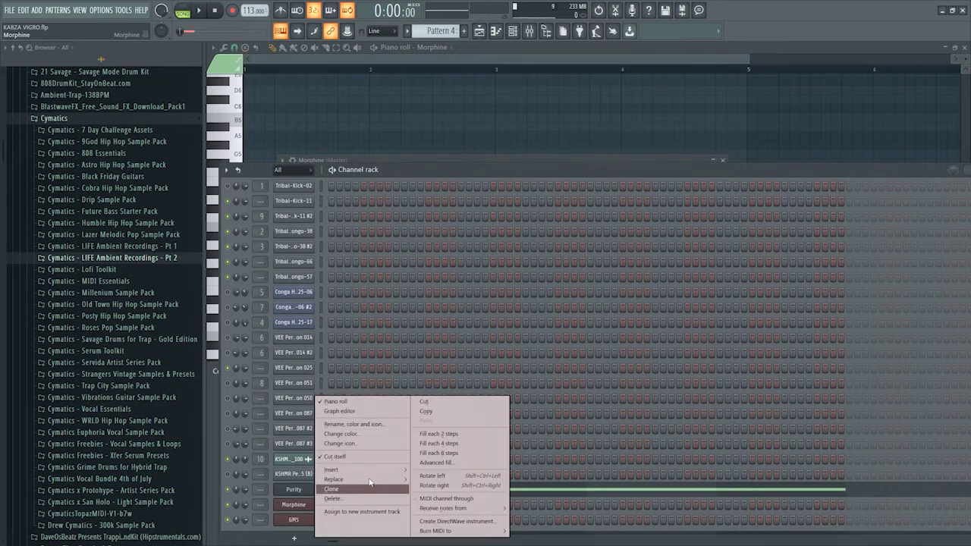
pyautogui.click(366, 403)
pyautogui.press('space')
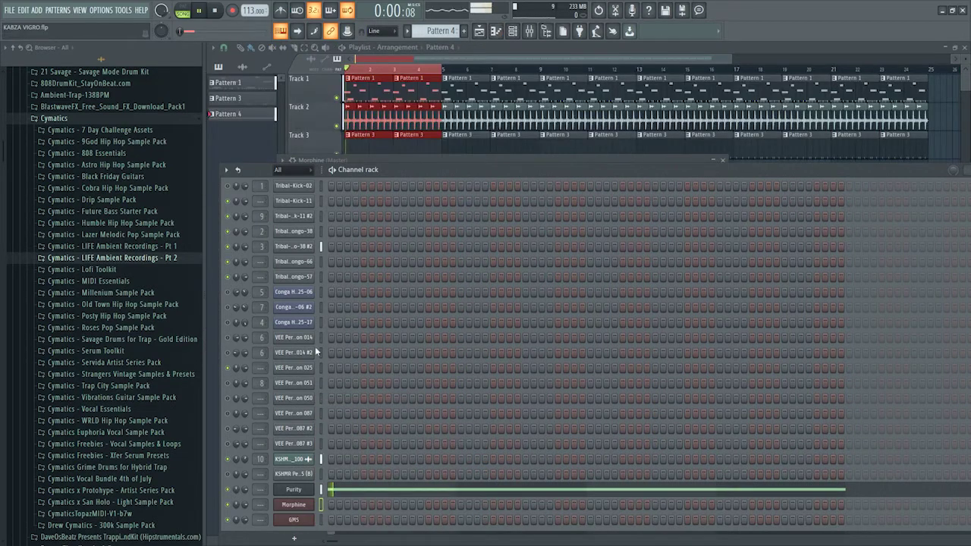
pyautogui.rightClick(307, 505)
pyautogui.click(334, 401)
pyautogui.press('space')
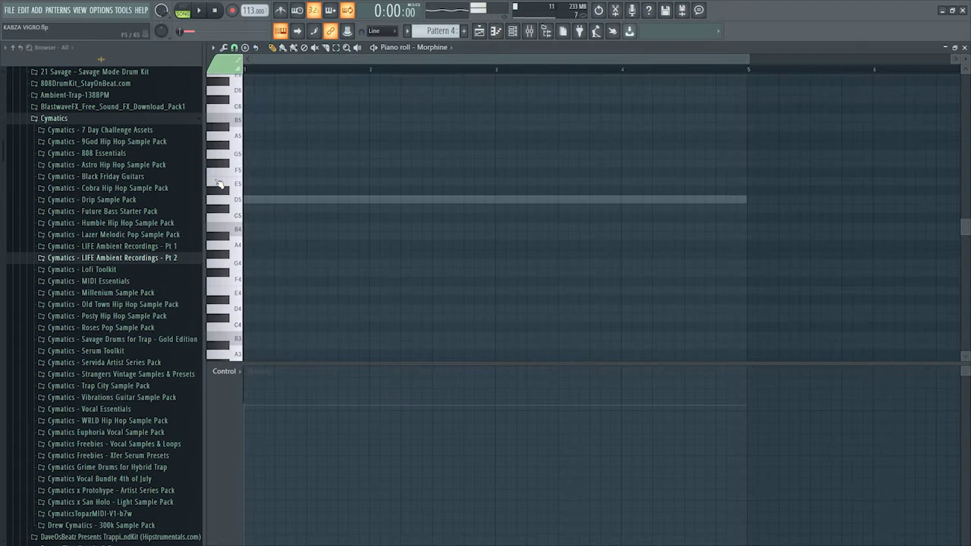
pyautogui.click(256, 200)
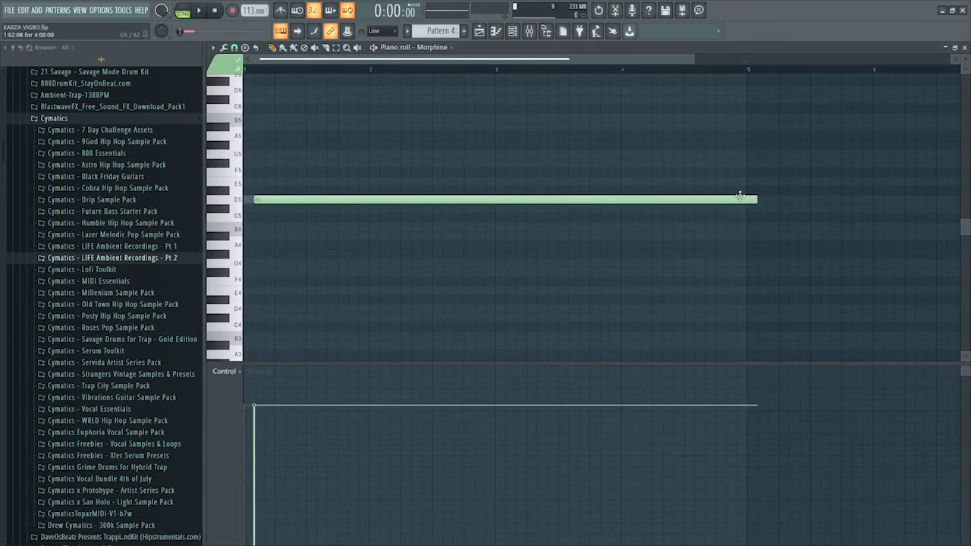
pyautogui.press('space')
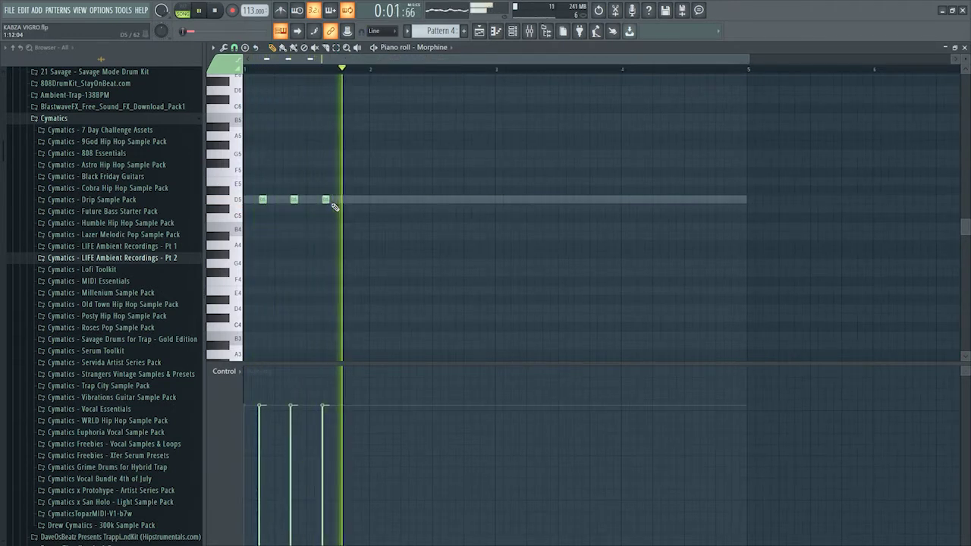
pyautogui.press('space')
pyautogui.click(355, 200)
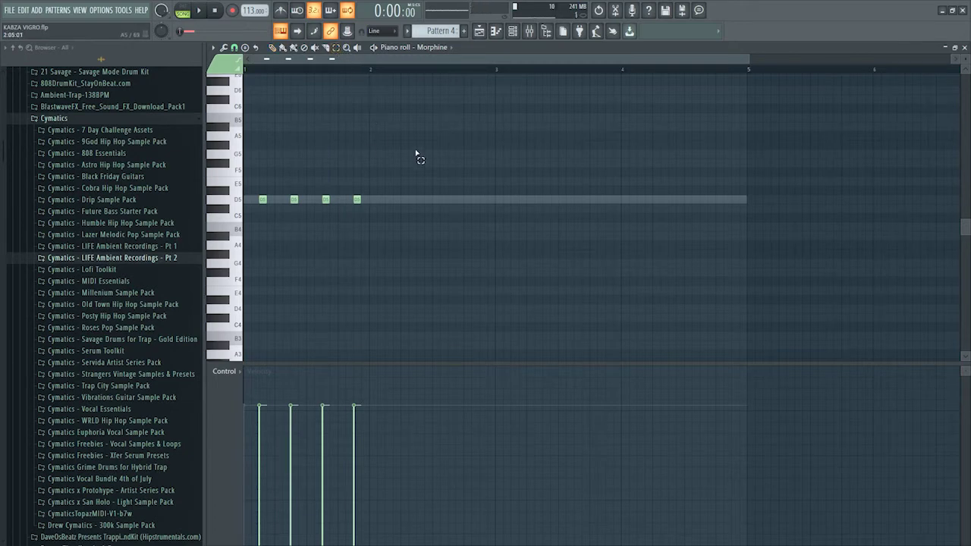
# Step: Duplicate Morphine's bar 1 notes across bars 2 to 4 and play back the result
pyautogui.moveTo(416, 154); pyautogui.dragTo(245, 240)
pyautogui.moveTo(372, 70); pyautogui.dragTo(3, 154)
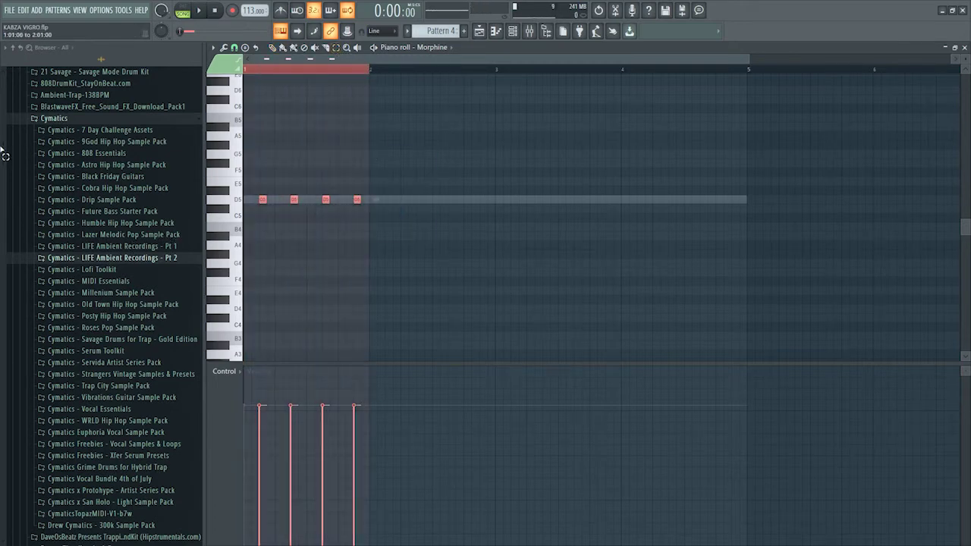
pyautogui.hotkey('ctrl', 'b')
pyautogui.hotkey('ctrl', 'b')
pyautogui.hotkey('ctrl', 'b')
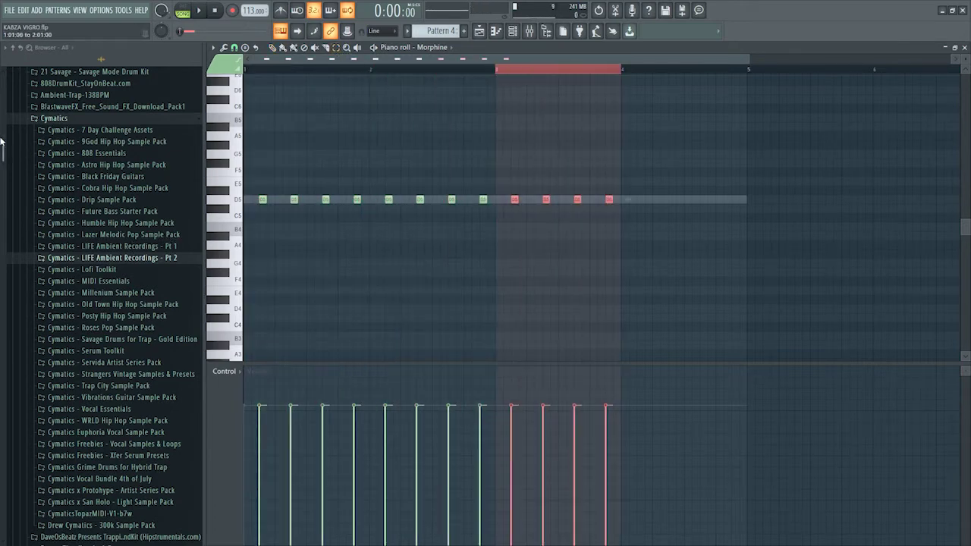
pyautogui.press('space')
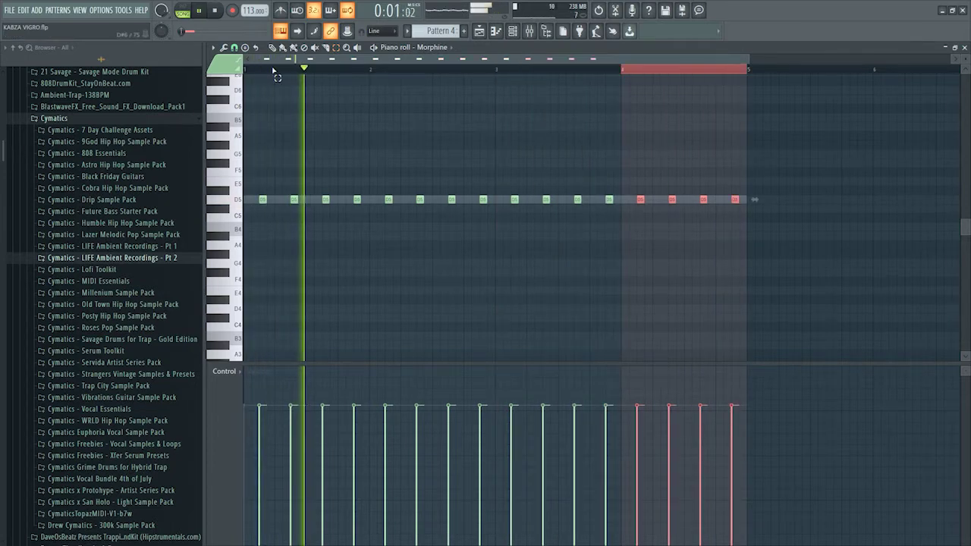
pyautogui.click(248, 71)
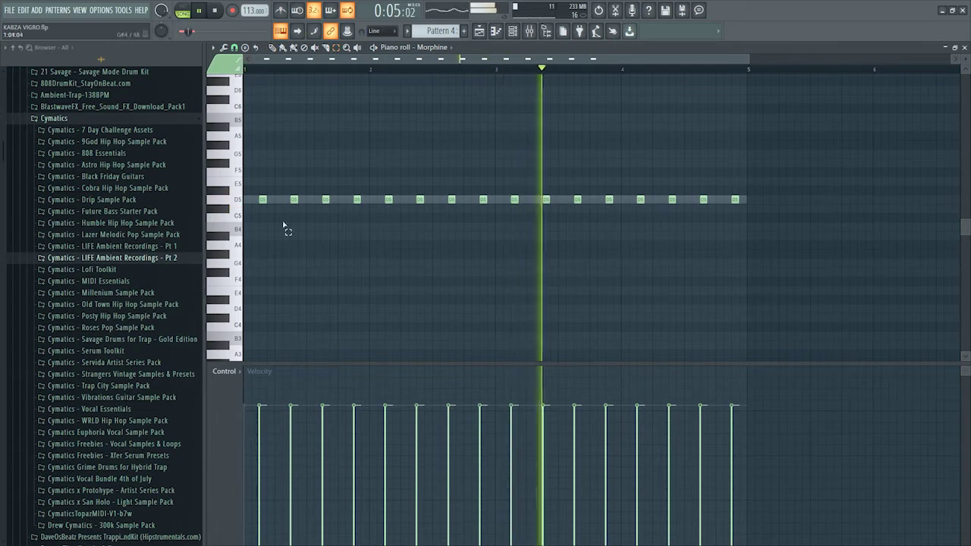
# Step: Bring up the channel rack, open GMS, browse the Leads & Synths presets in its library, and close the synth window
pyautogui.click(513, 31)
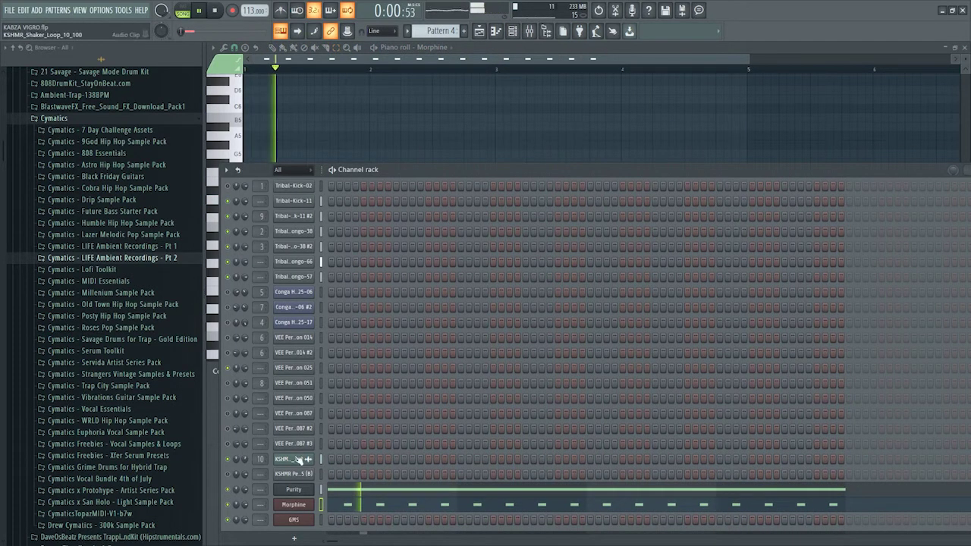
pyautogui.moveTo(390, 164); pyautogui.dragTo(386, 134)
pyautogui.click(303, 489)
pyautogui.press('space')
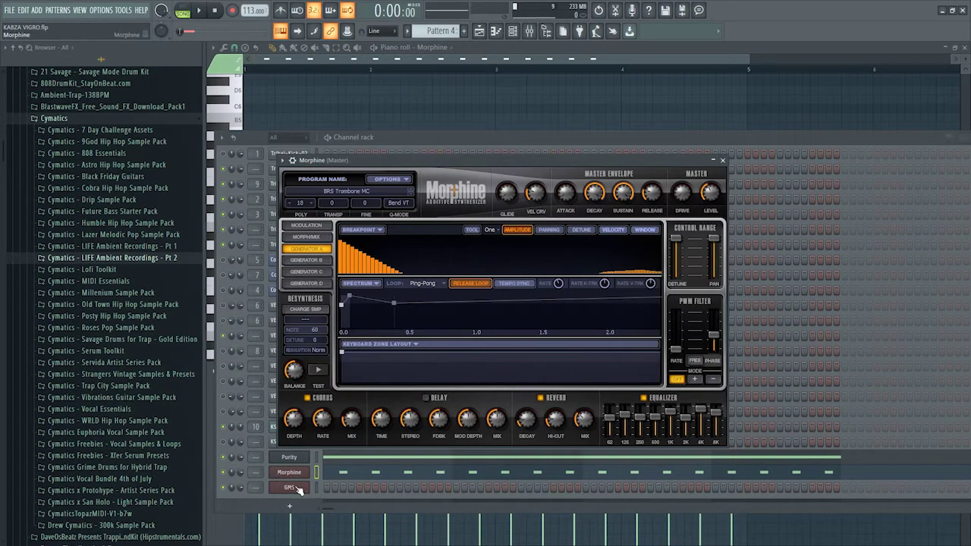
pyautogui.click(305, 491)
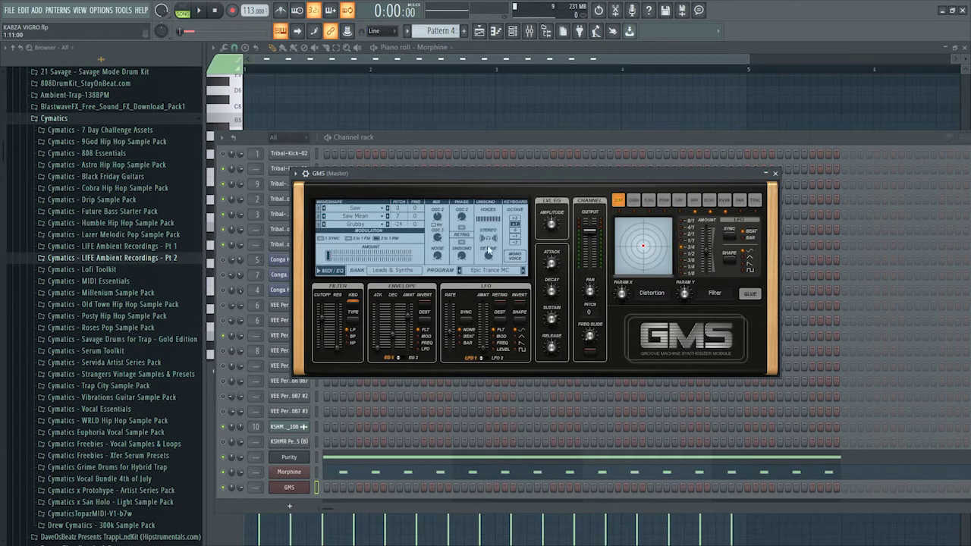
pyautogui.click(488, 271)
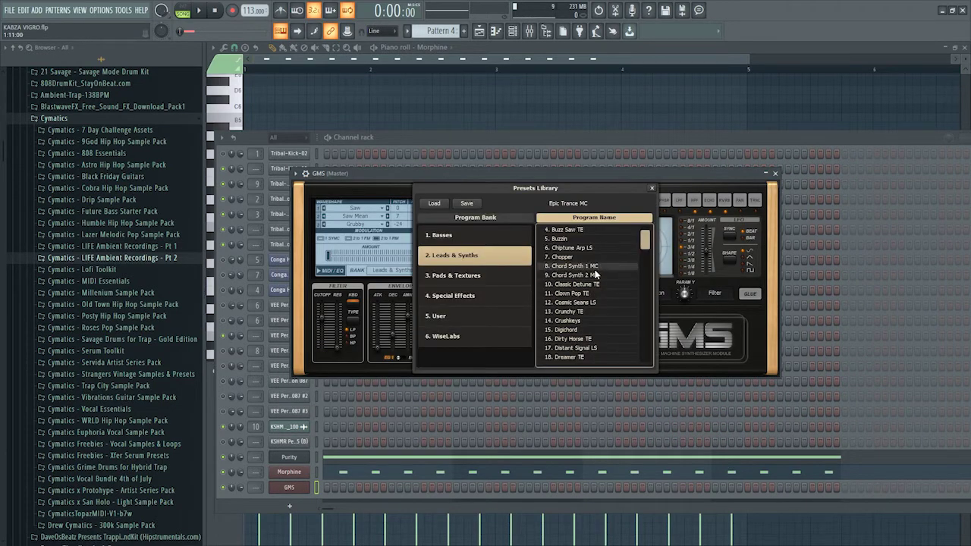
pyautogui.click(304, 492)
# Step: Open GMS's piano roll and place two-step A5 and G5 notes one after the other, starting at step 7 of bar 1
pyautogui.rightClick(304, 491)
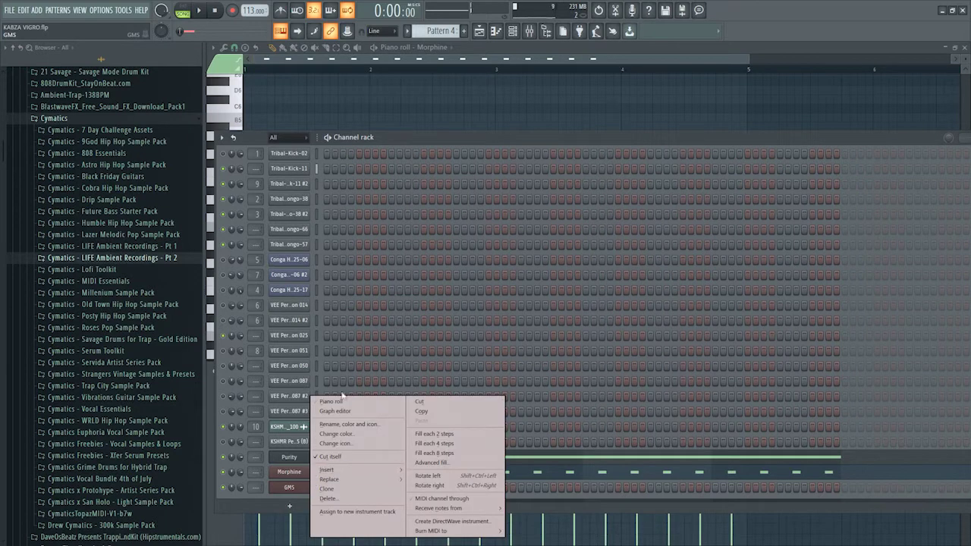
pyautogui.click(342, 401)
pyautogui.press('space')
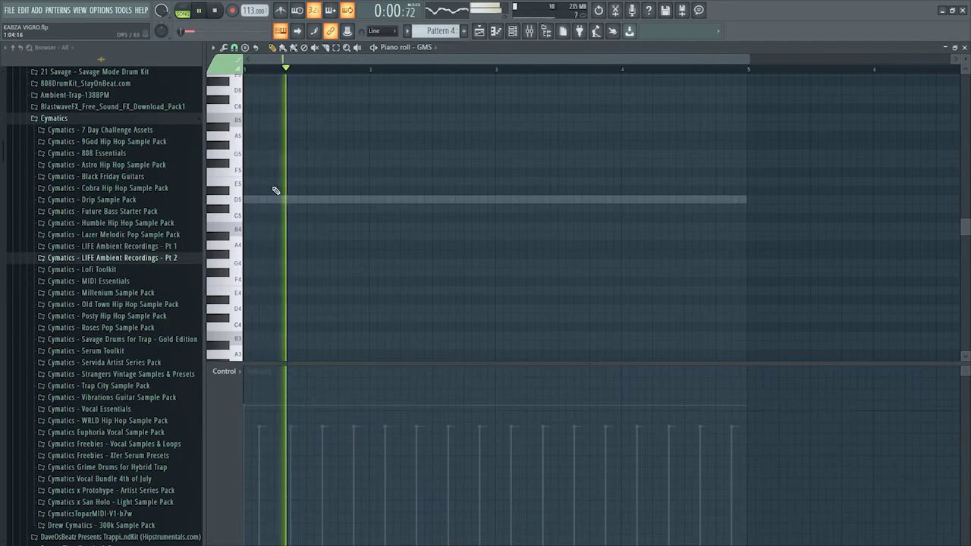
pyautogui.press('space')
pyautogui.moveTo(275, 192)
pyautogui.mouseDown()
pyautogui.moveTo(304, 144)
pyautogui.moveTo(295, 126)
pyautogui.moveTo(295, 135)
pyautogui.mouseUp()
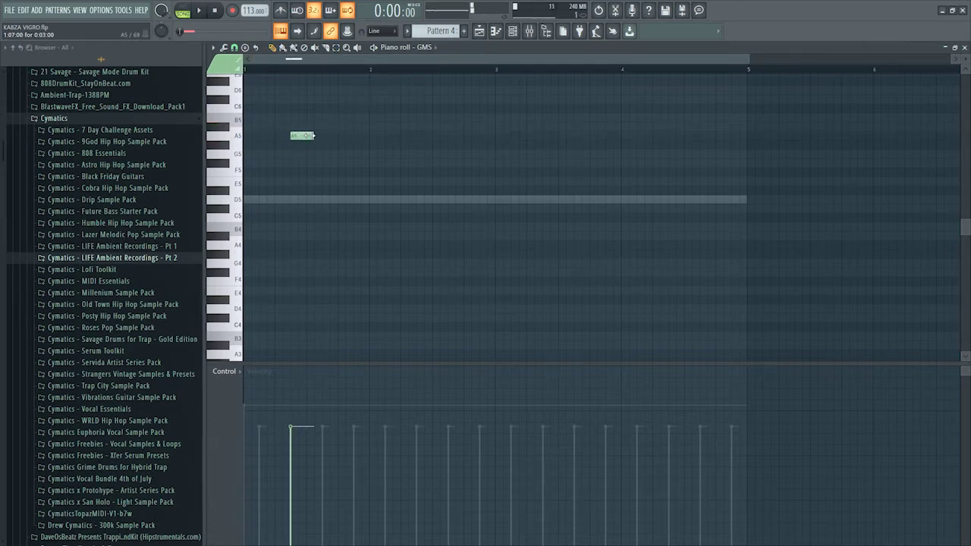
pyautogui.press('space')
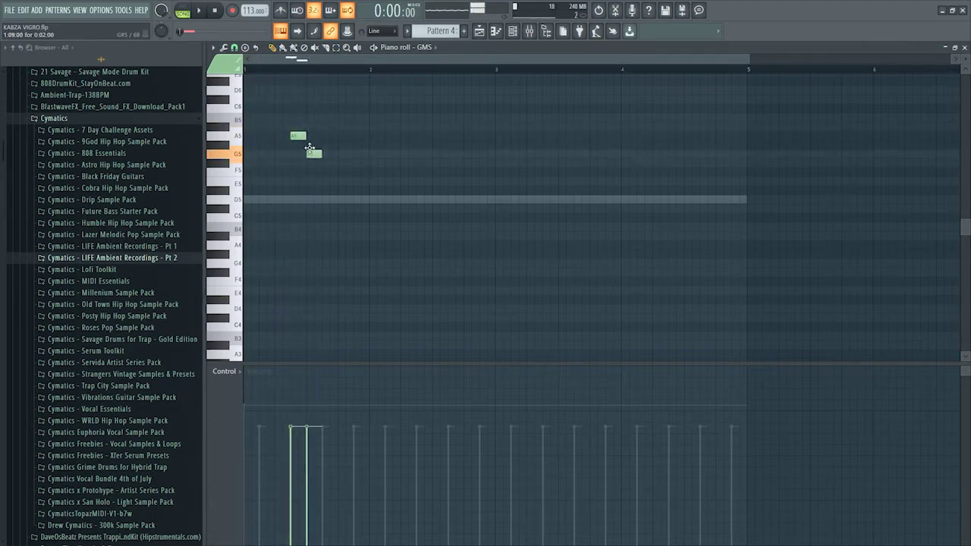
pyautogui.press('space')
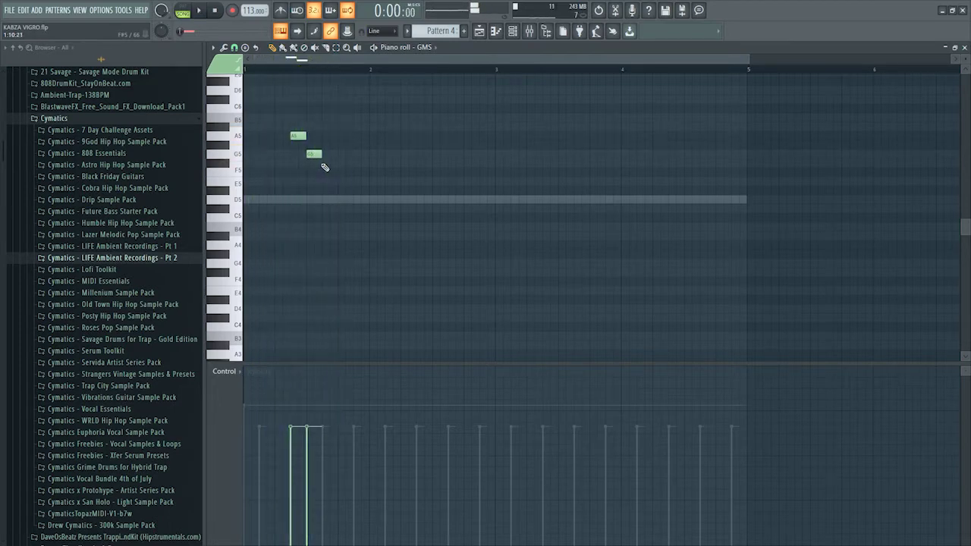
# Step: Add a third GMS note at step 11, trying F5 and E5, shorten it to one step and move it to D5
pyautogui.press('space')
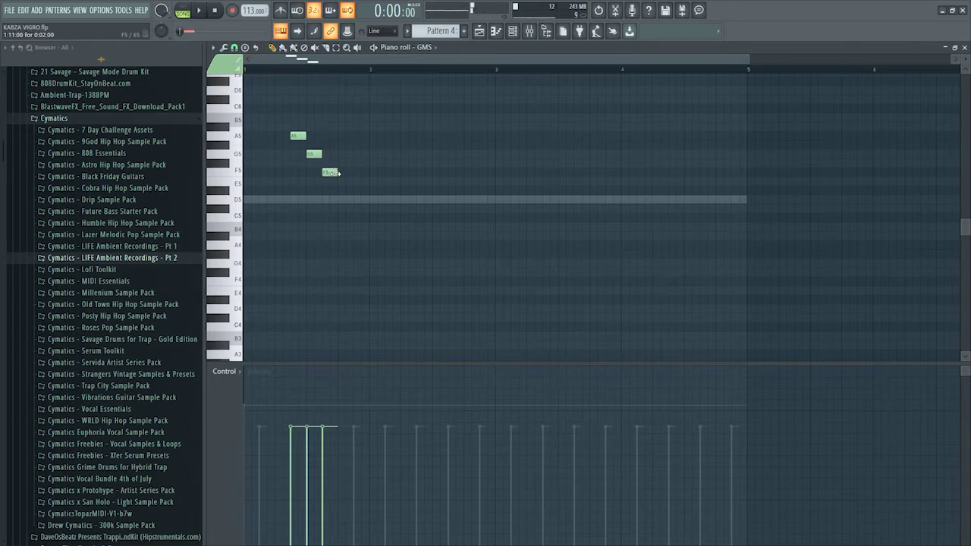
pyautogui.press('space')
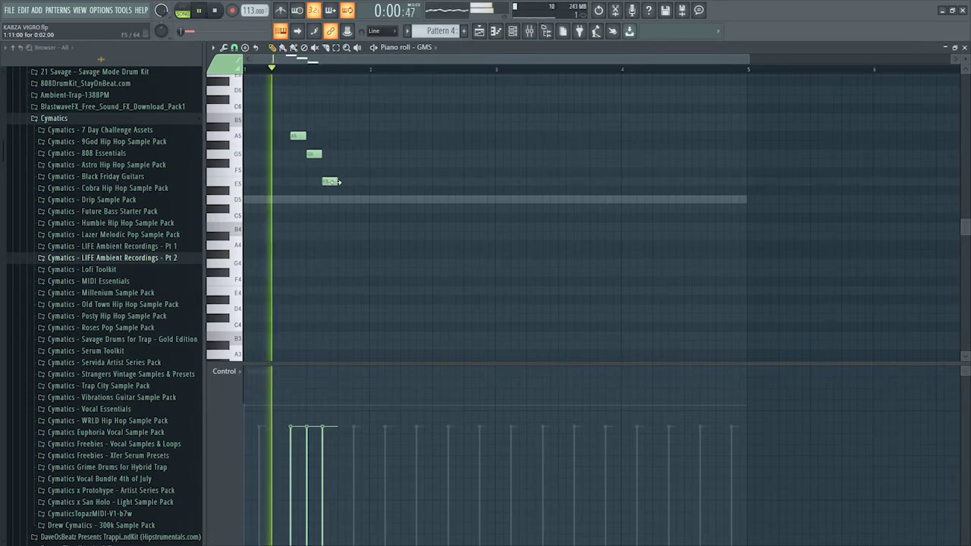
pyautogui.press('space')
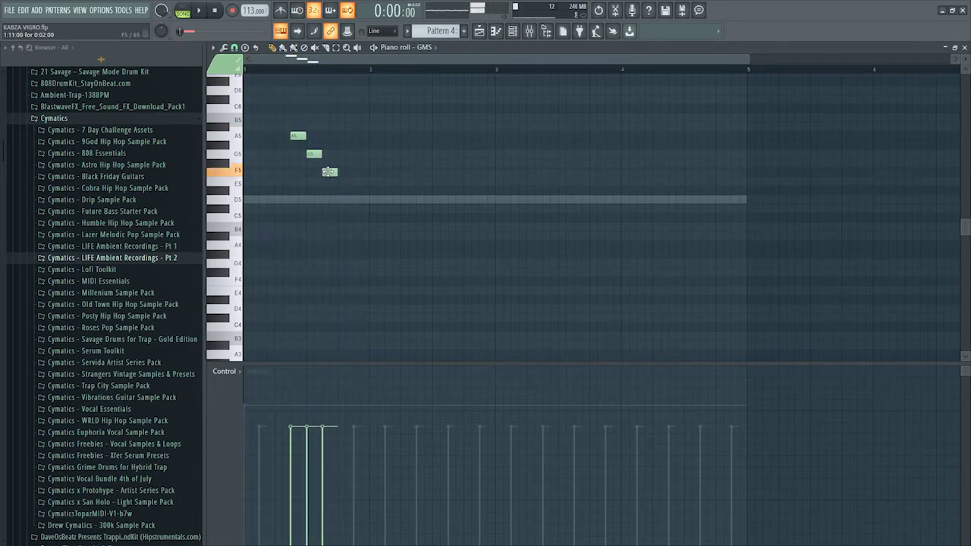
pyautogui.moveTo(336, 172); pyautogui.dragTo(329, 175)
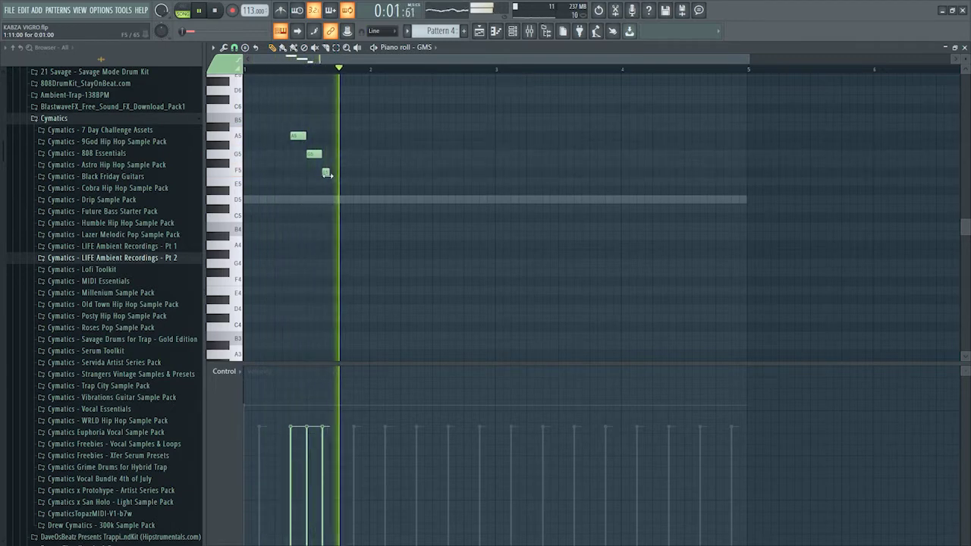
pyautogui.press('space')
pyautogui.press('space')
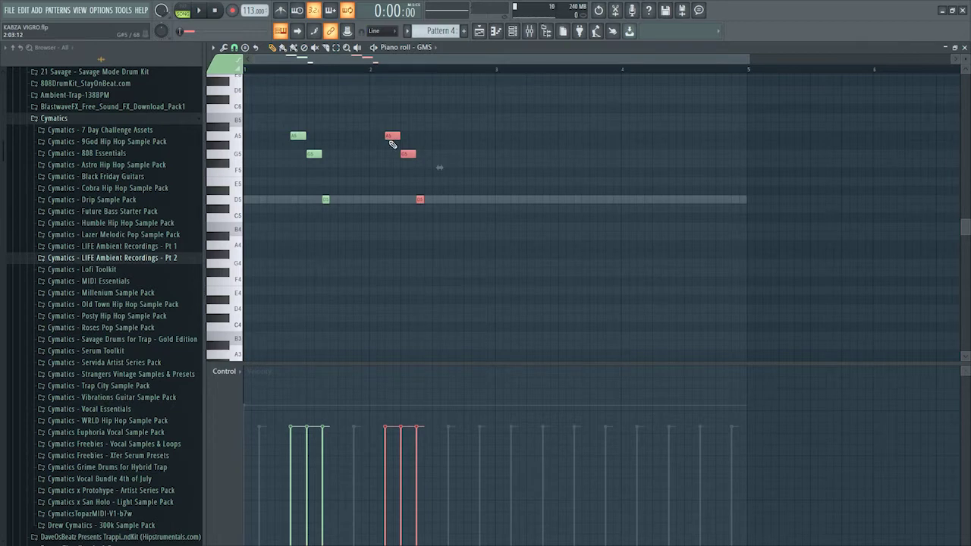
# Step: Repeat the A5–G5–D5 phrase every half bar, duplicate the four phrases, and shift the copies to keep the half-bar spacing
pyautogui.press('space')
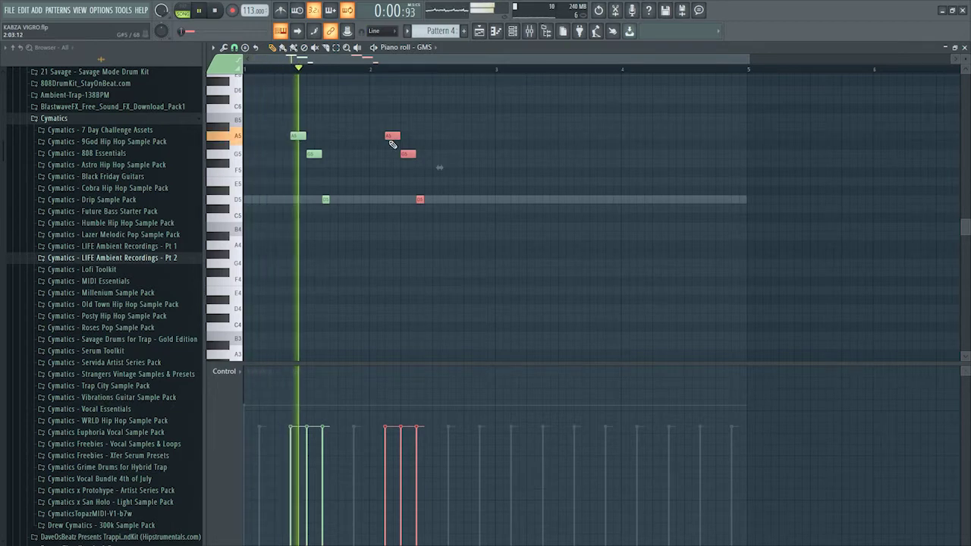
pyautogui.press('space')
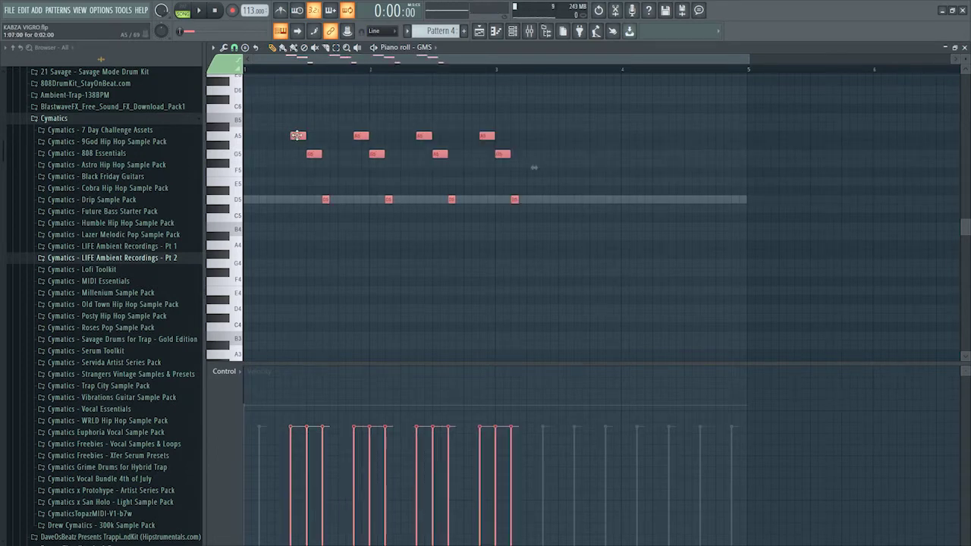
pyautogui.hotkey('ctrl', 'b')
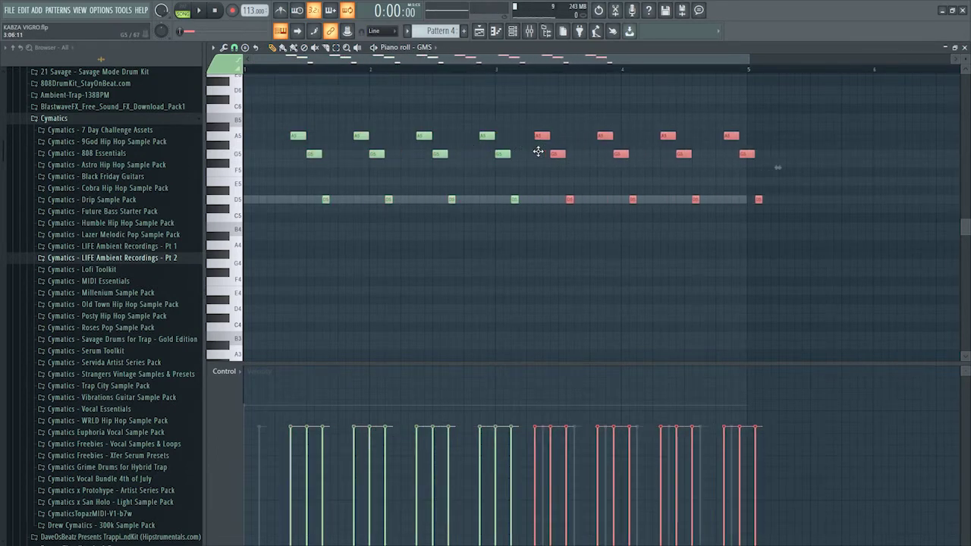
pyautogui.moveTo(538, 151); pyautogui.dragTo(550, 152)
# Step: Delete the three notes of the last GMS phrase that runs past the end of bar 4 during playback
pyautogui.press('space')
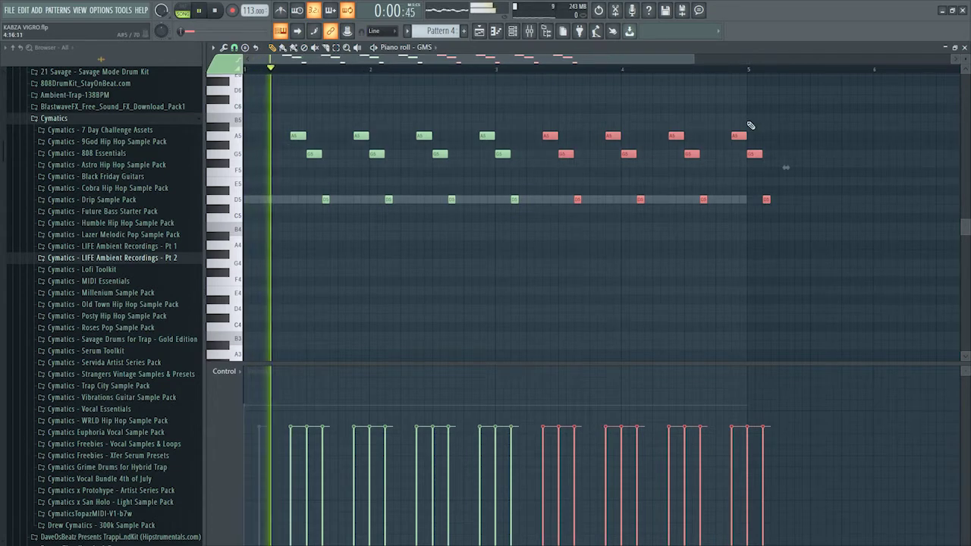
pyautogui.rightClick(739, 136)
pyautogui.rightClick(756, 154)
pyautogui.rightClick(768, 199)
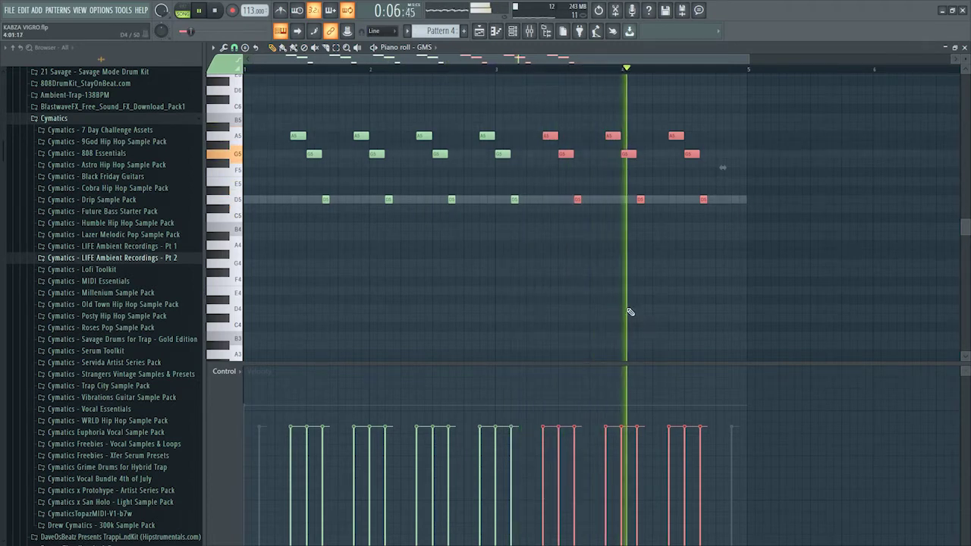
# Step: Add one-step G5 notes at step 5 of bars 2, 3 and 4, auditioning the GMS melody between placements
pyautogui.press('space')
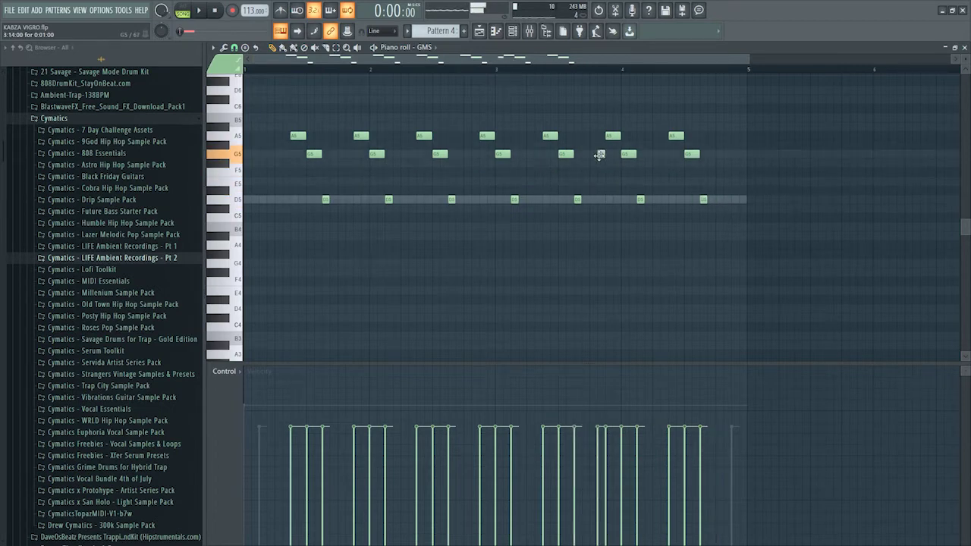
pyautogui.press('space')
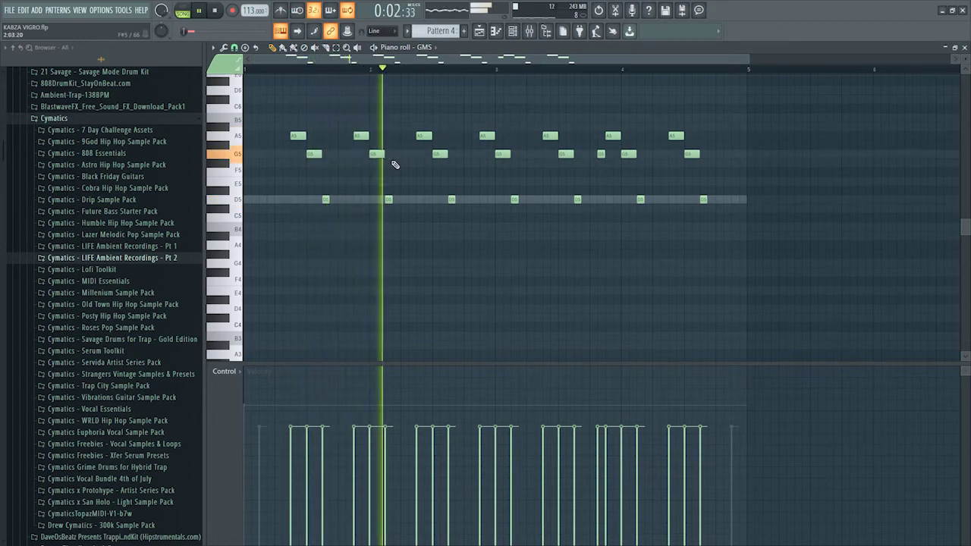
pyautogui.press('space')
pyautogui.press('space')
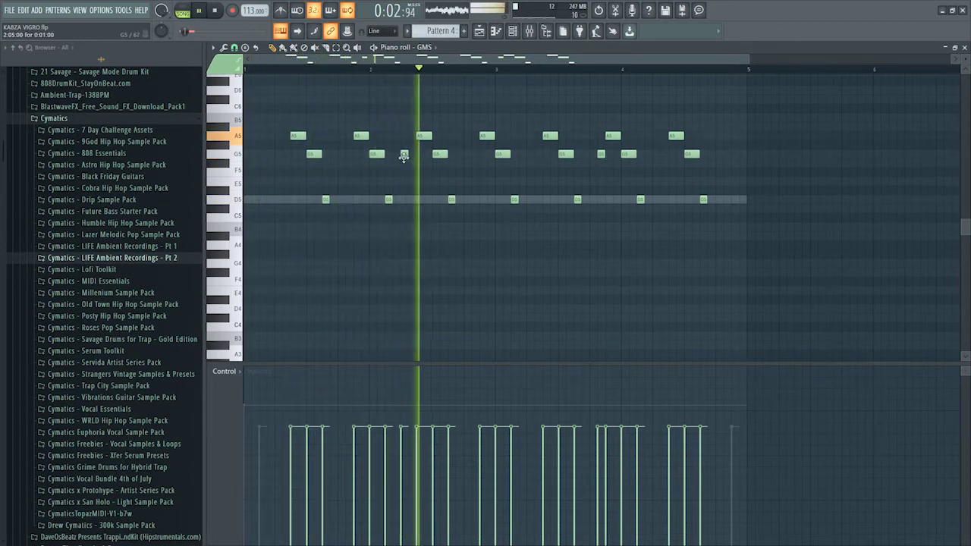
pyautogui.press('space')
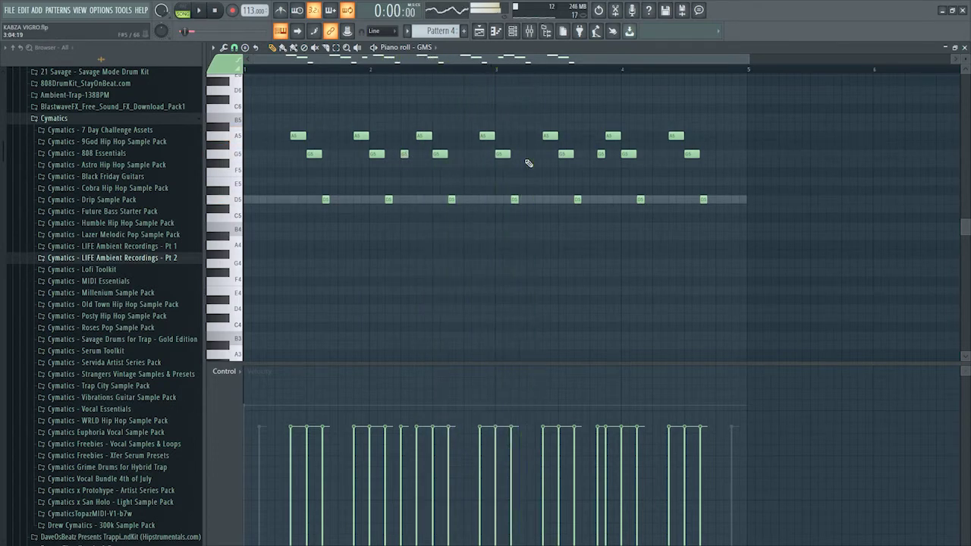
pyautogui.press('space')
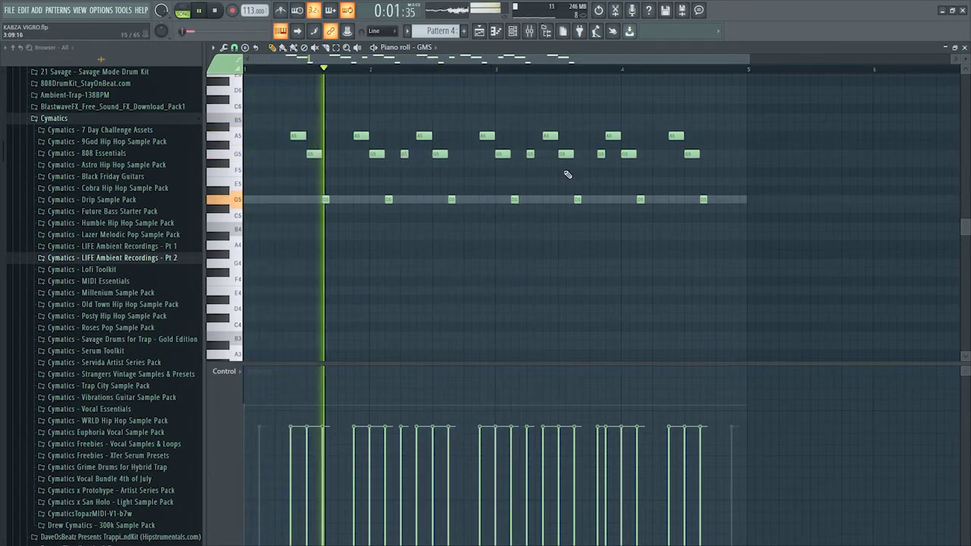
pyautogui.moveTo(605, 154); pyautogui.dragTo(657, 154)
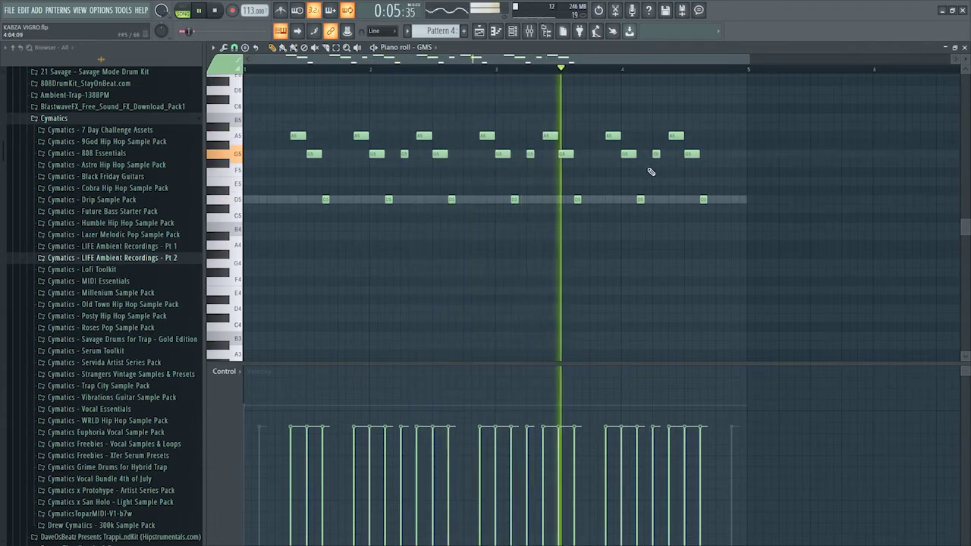
# Step: Add a one-step F5 note at step 4 of bar 4 in the GMS melody and stop playback
pyautogui.click(648, 173)
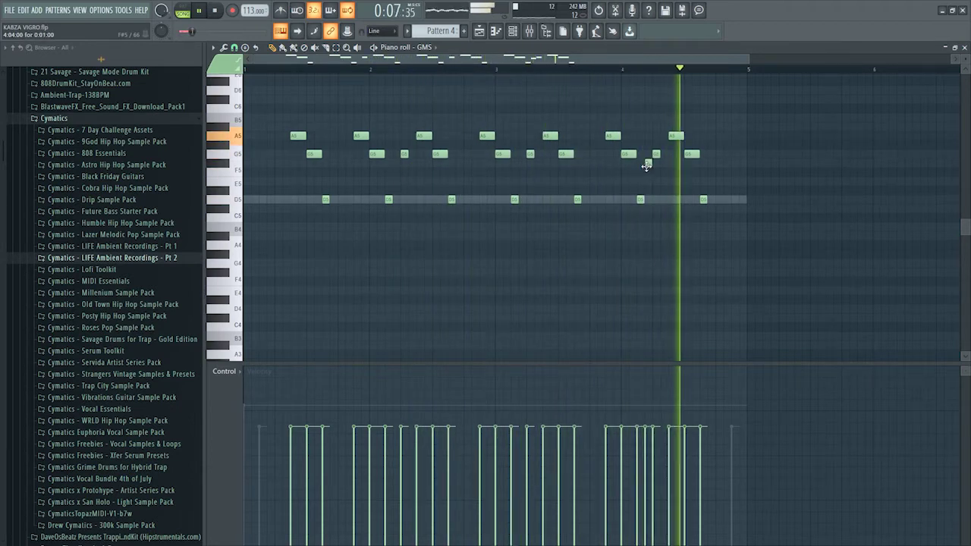
pyautogui.press('space')
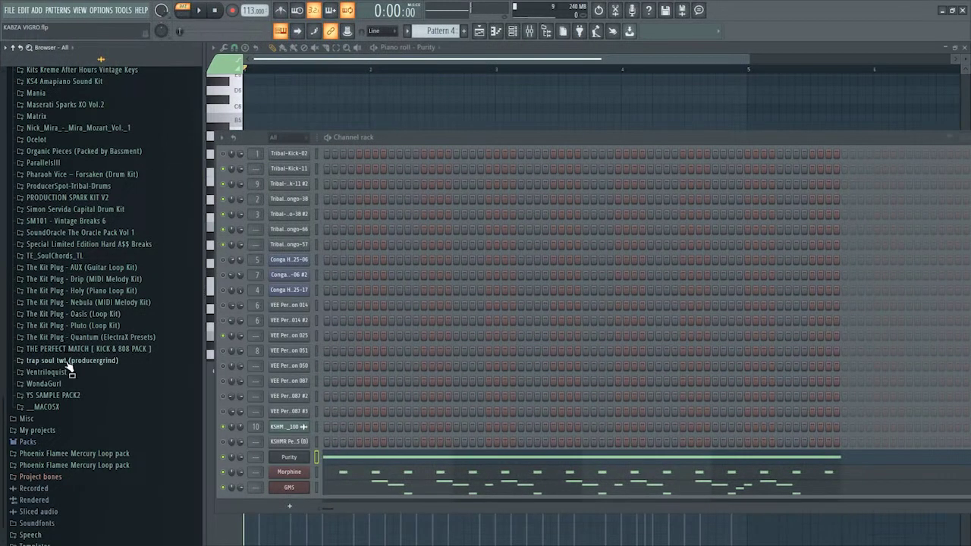
# Step: Load KS4 - Log Drum Preset (5) from the KS4 Amapiano Sound Kit's Log Drum Presets as a new channel below GMS
pyautogui.scroll(2, 53, 303)
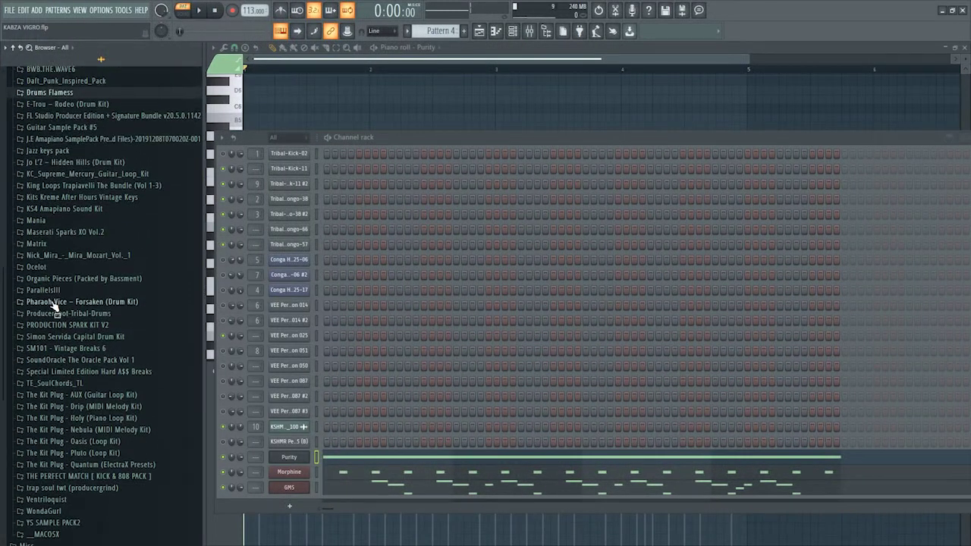
pyautogui.click(73, 212)
pyautogui.click(65, 220)
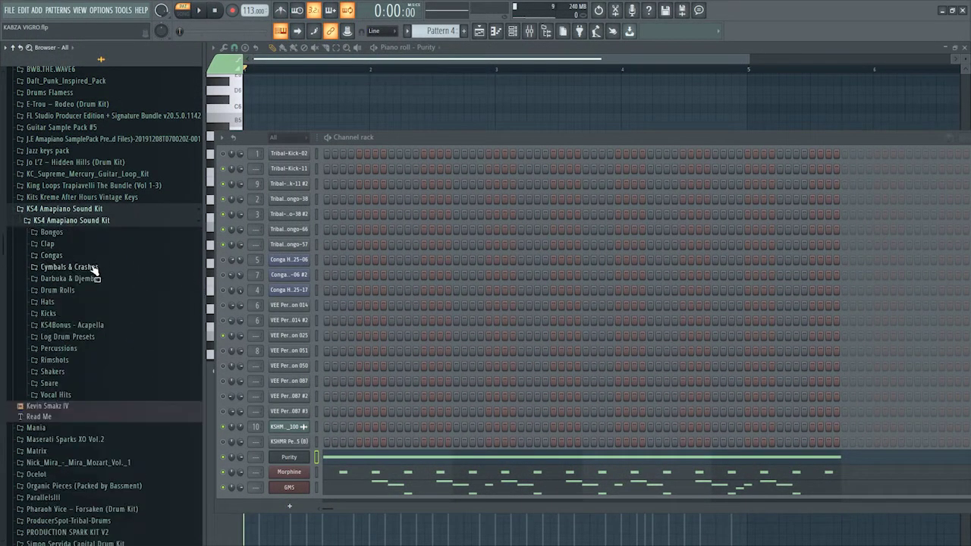
pyautogui.click(99, 338)
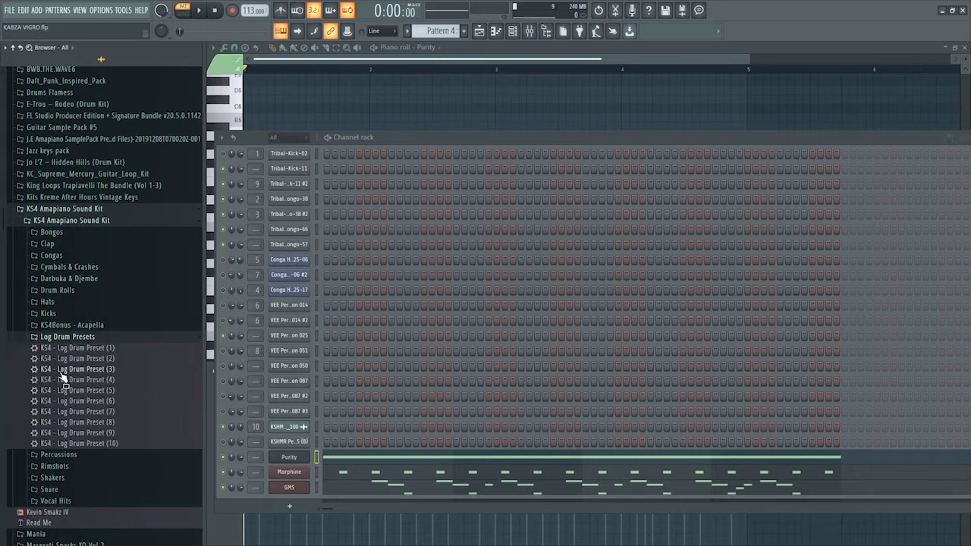
pyautogui.moveTo(101, 381); pyautogui.dragTo(282, 499)
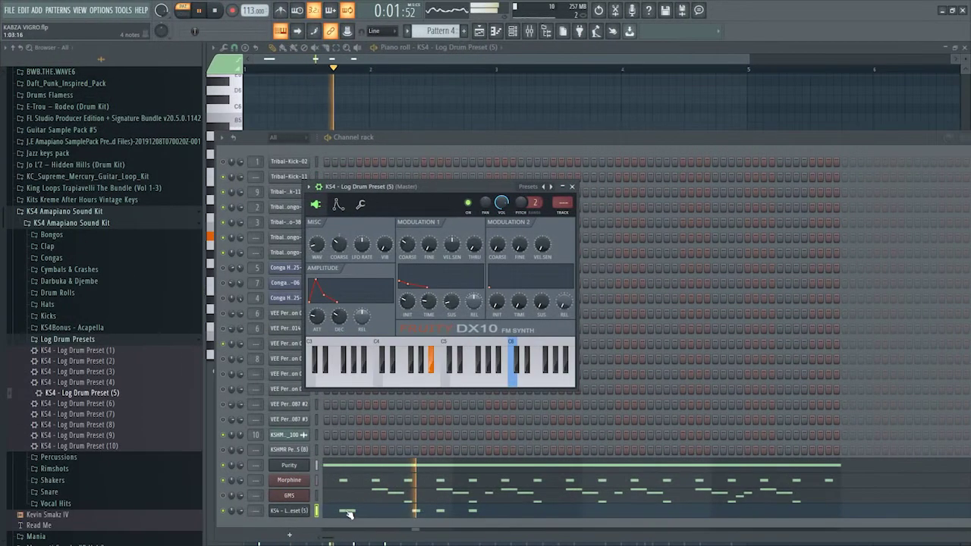
# Step: Open the log drum's piano roll, audition its notes, and lower the first note to D3
pyautogui.click(348, 514)
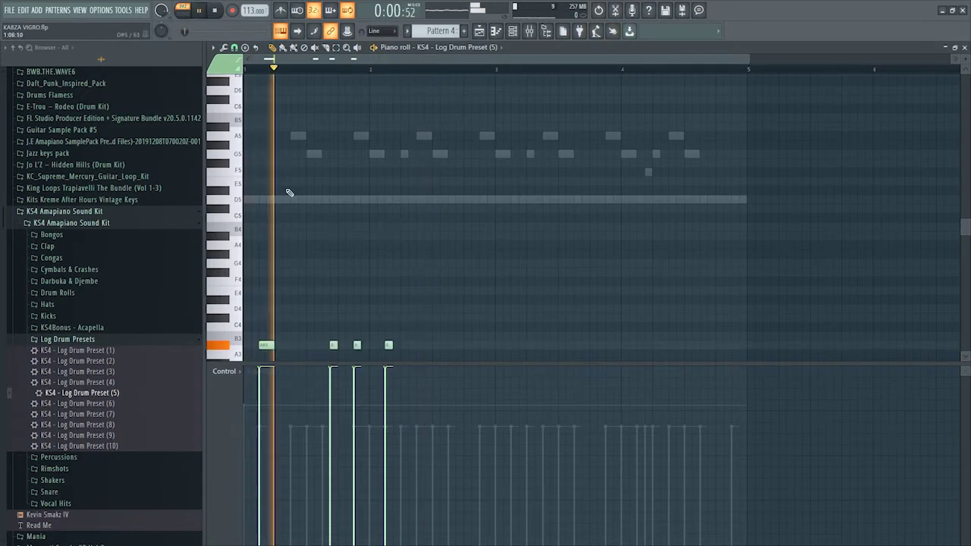
pyautogui.scroll(2, 482, 281)
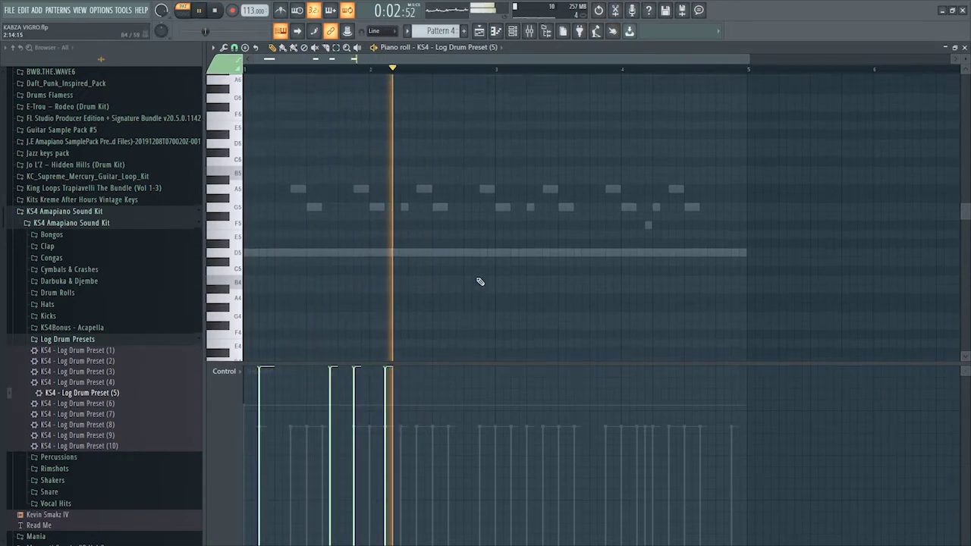
pyautogui.scroll(-4, 432, 284)
pyautogui.press('space')
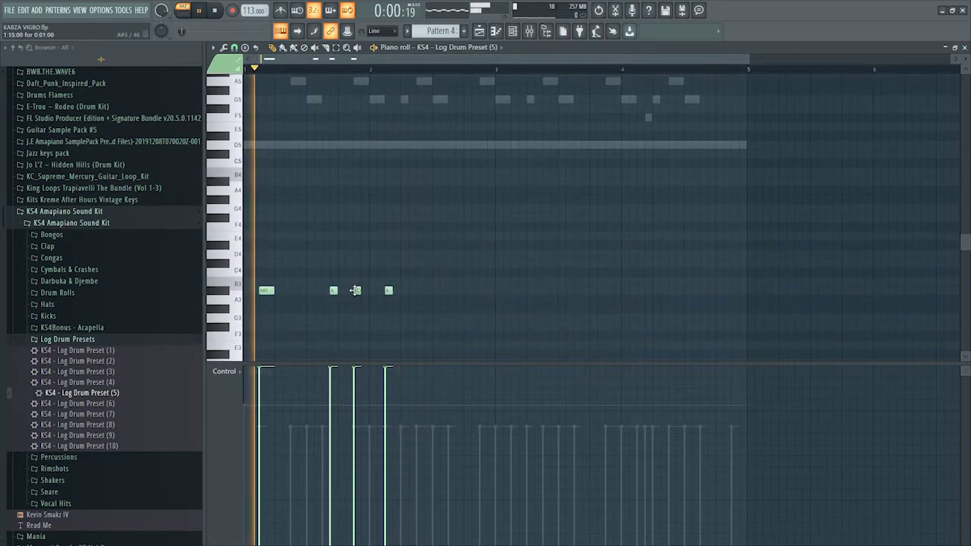
pyautogui.press('space')
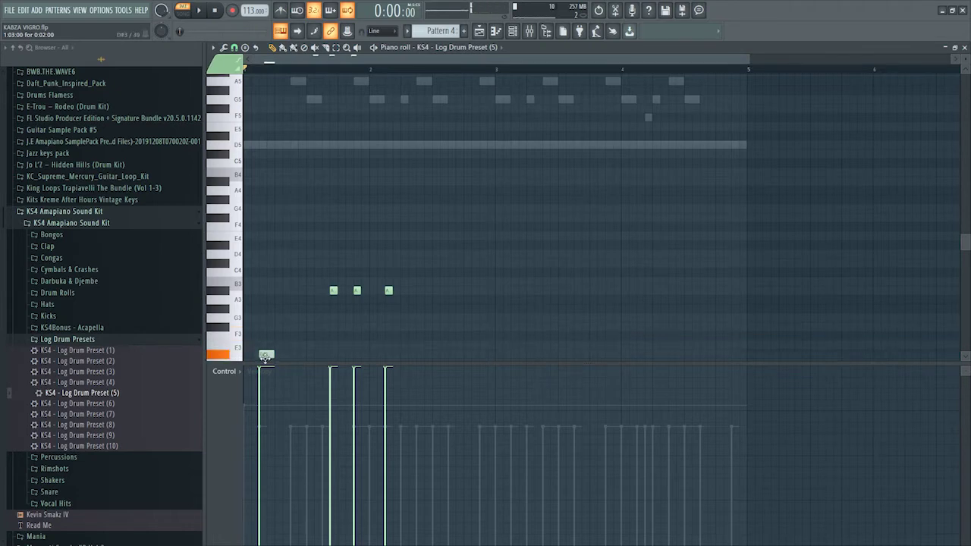
pyautogui.moveTo(264, 356); pyautogui.dragTo(265, 345)
pyautogui.press('space')
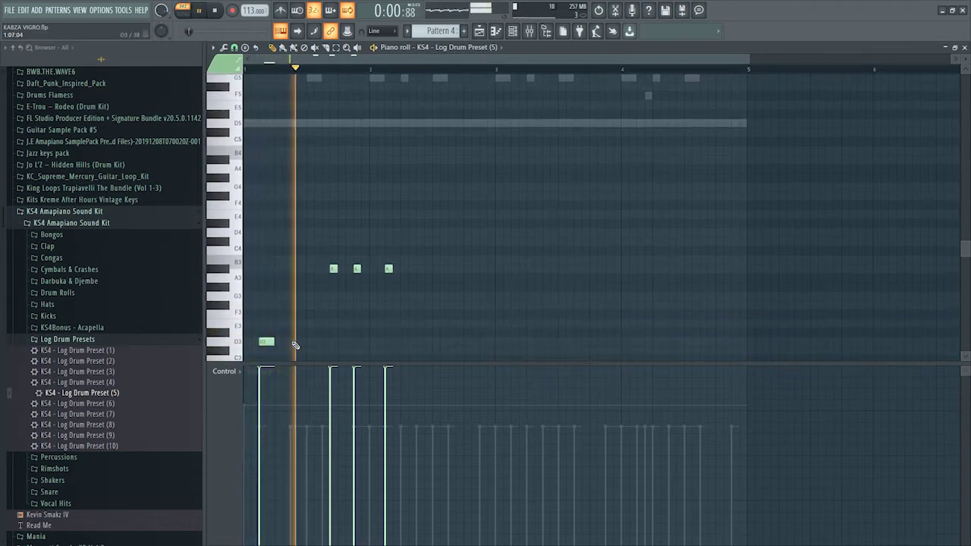
# Step: Lower the second and third log drum notes to D3 and the fourth to F3, and add more one-step F3 notes in bar 2
pyautogui.press('space')
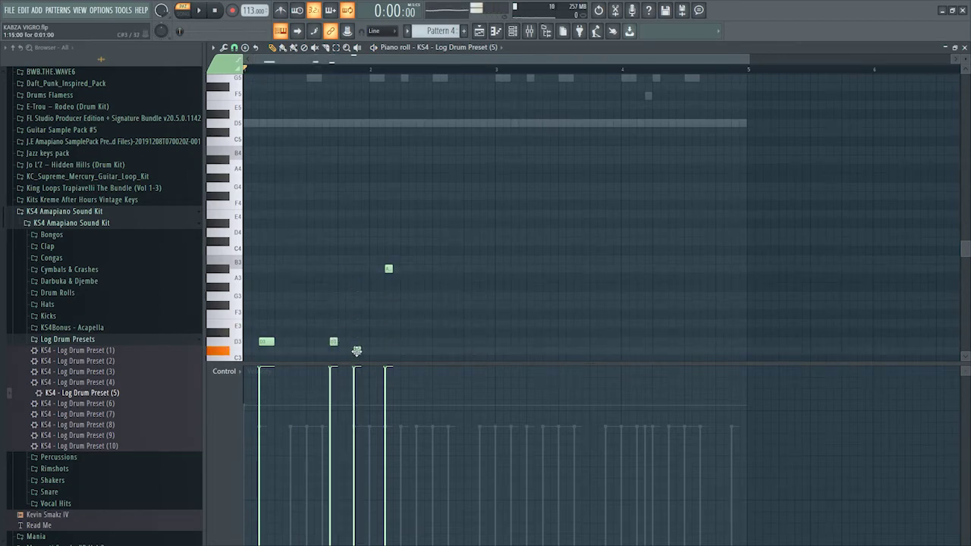
pyautogui.press('space')
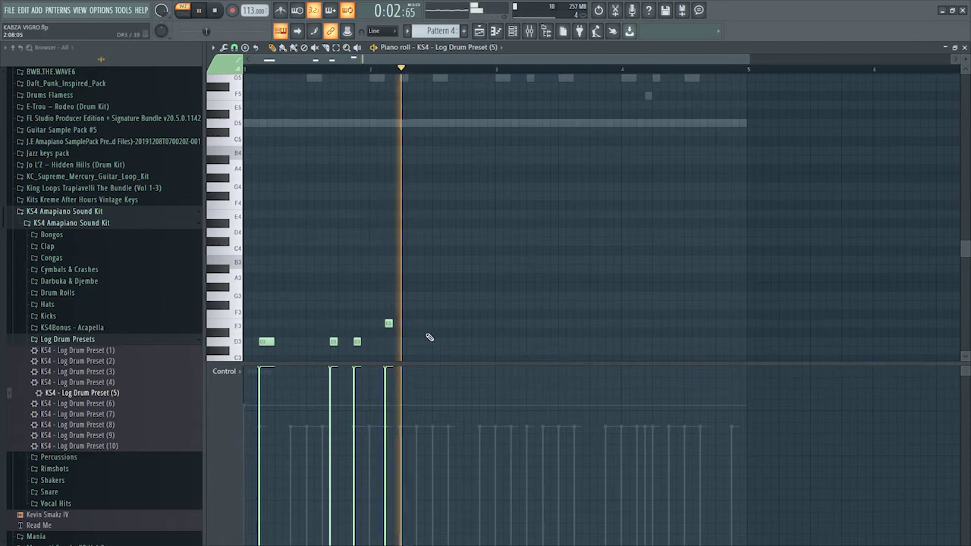
pyautogui.press('space')
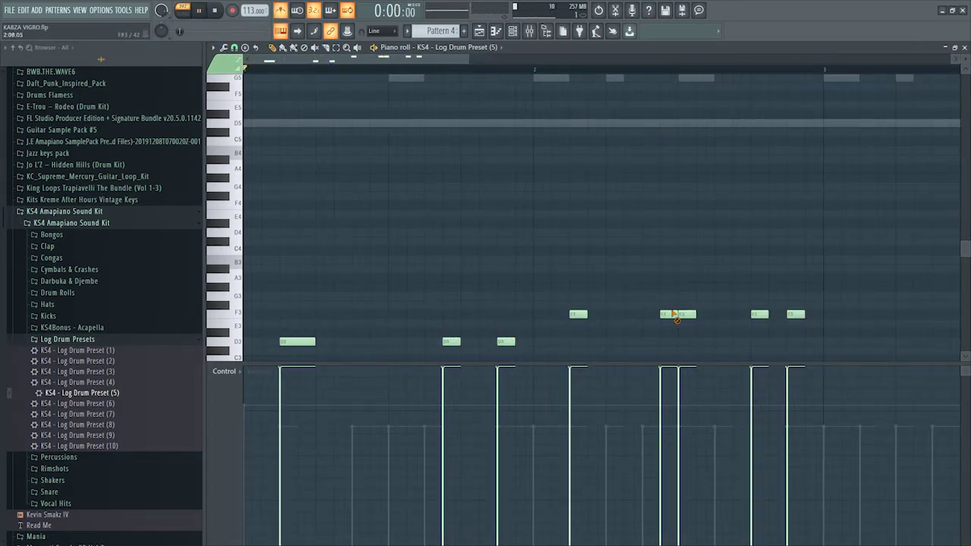
# Step: Replace the F3 notes at steps 8 and 9 of bar 2 with one-step F3 notes at steps 10 and 12
pyautogui.rightClick(673, 314)
pyautogui.rightClick(686, 314)
pyautogui.click(697, 314)
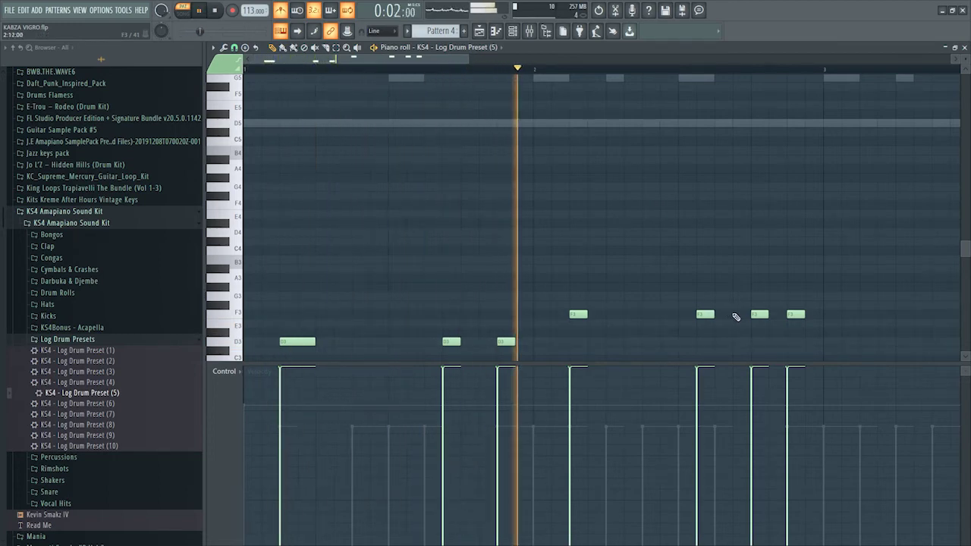
pyautogui.click(735, 314)
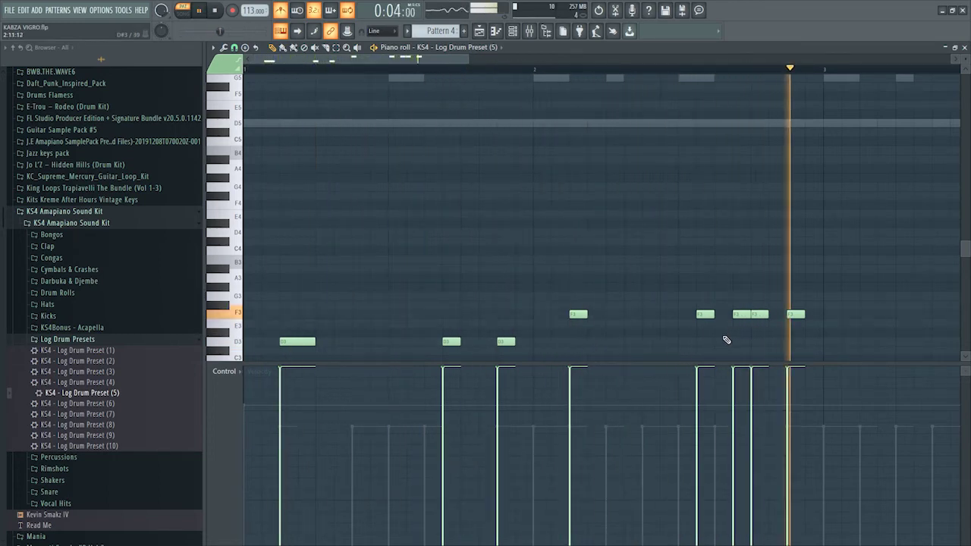
# Step: Shift the middle F3 notes of bar 2 onto steps 9, 10 and 12, auditioning the rhythm between moves
pyautogui.press('space')
pyautogui.press('space')
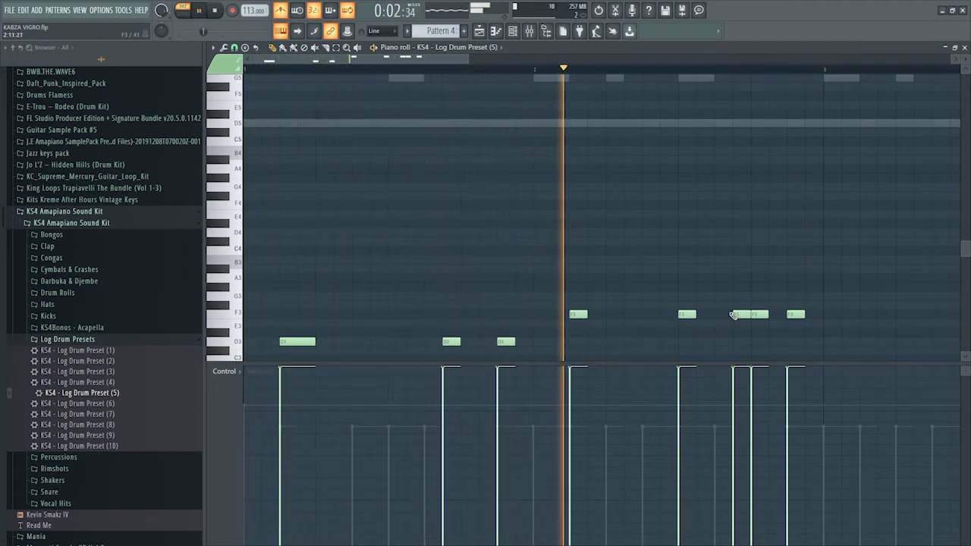
pyautogui.press('space')
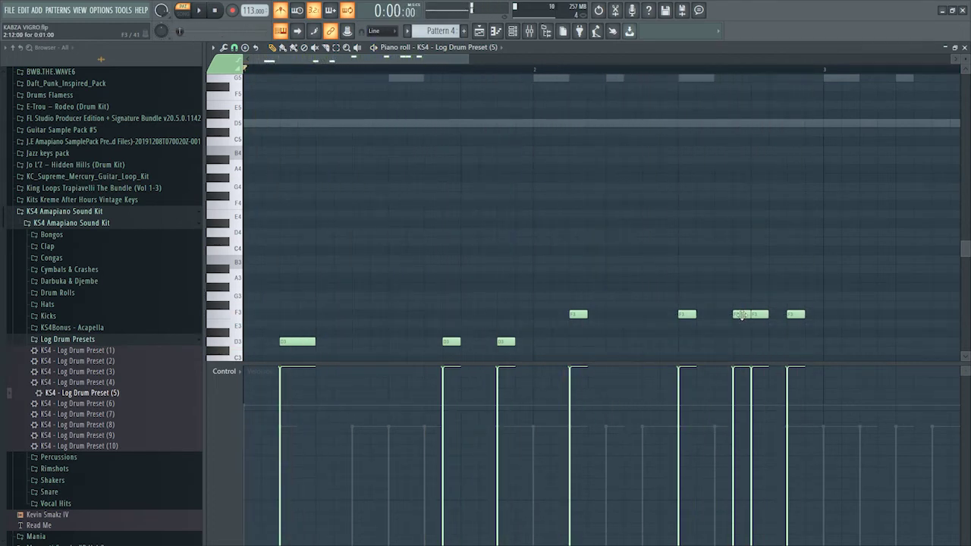
pyautogui.moveTo(754, 315); pyautogui.dragTo(737, 315)
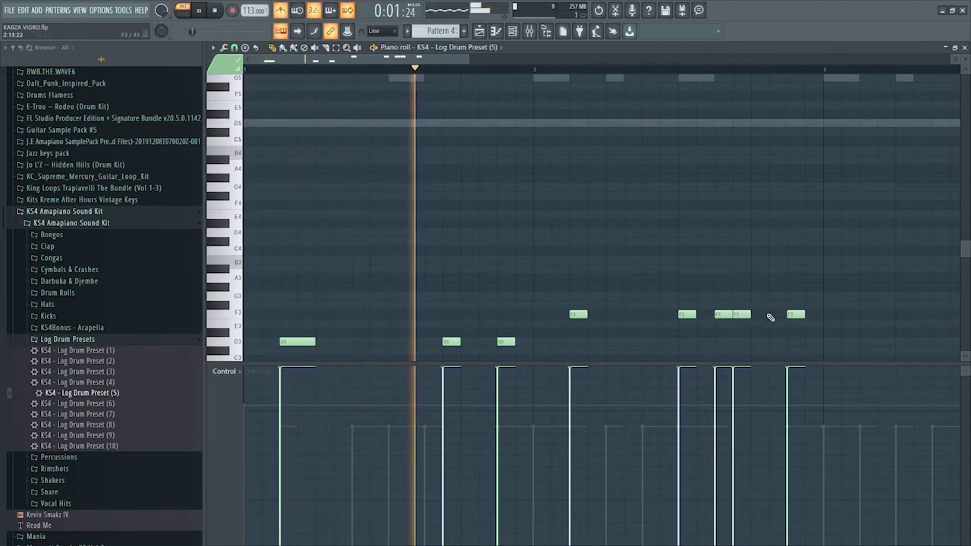
pyautogui.click(235, 48)
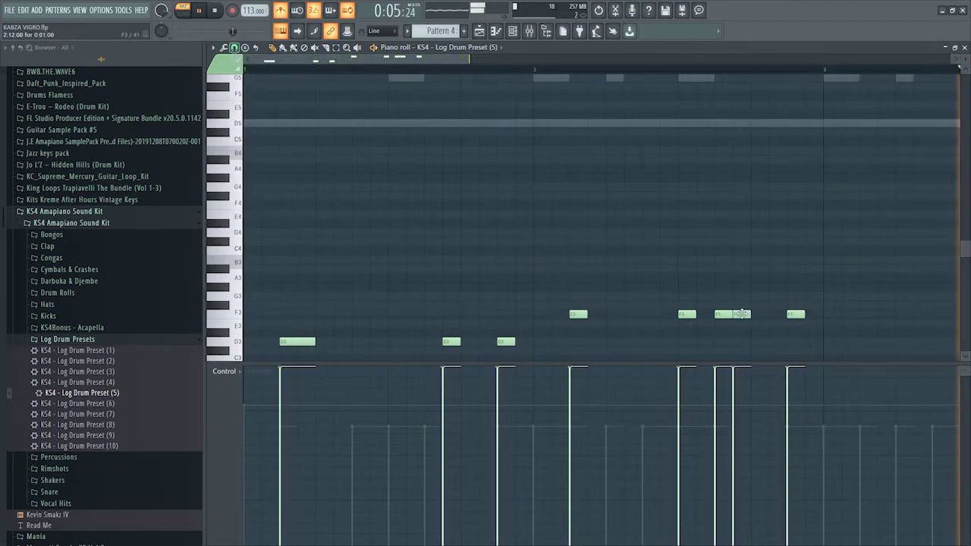
pyautogui.press('space')
pyautogui.moveTo(723, 314)
pyautogui.mouseDown()
pyautogui.moveTo(705, 314)
pyautogui.moveTo(738, 314)
pyautogui.mouseUp()
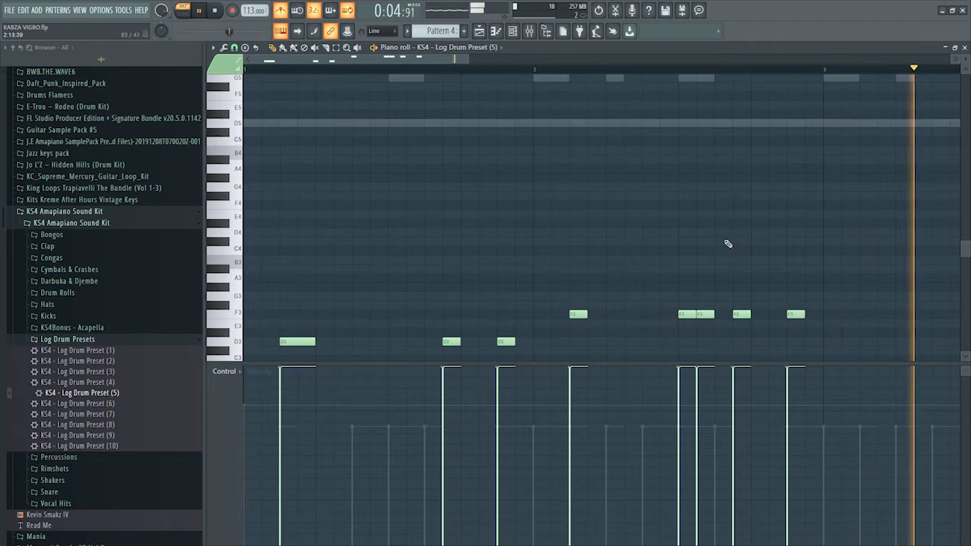
# Step: Copy the bar 2 rhythm to G3 in bar 3 and A3 in bar 4, and add a G3 note at step 14 of bar 4
pyautogui.scroll(-4, 468, 55)
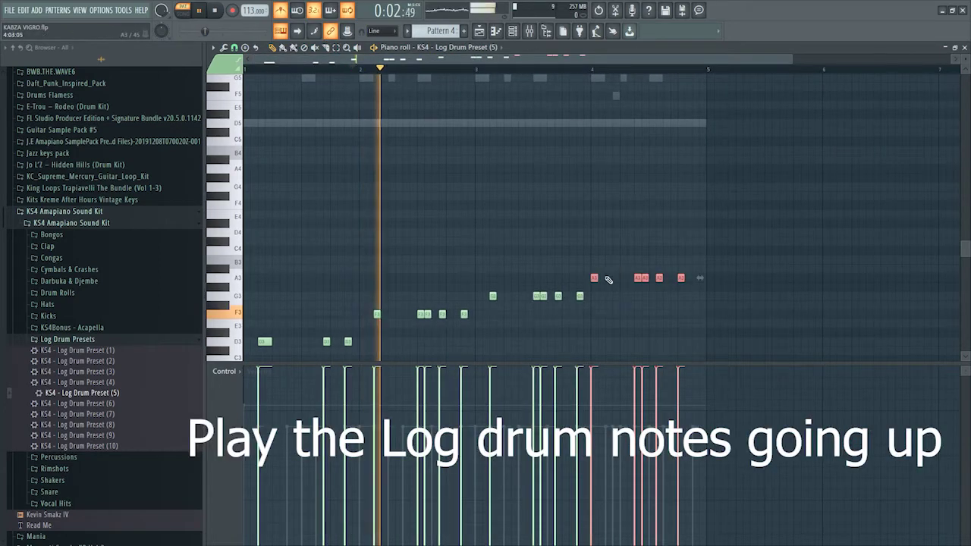
pyautogui.click(688, 296)
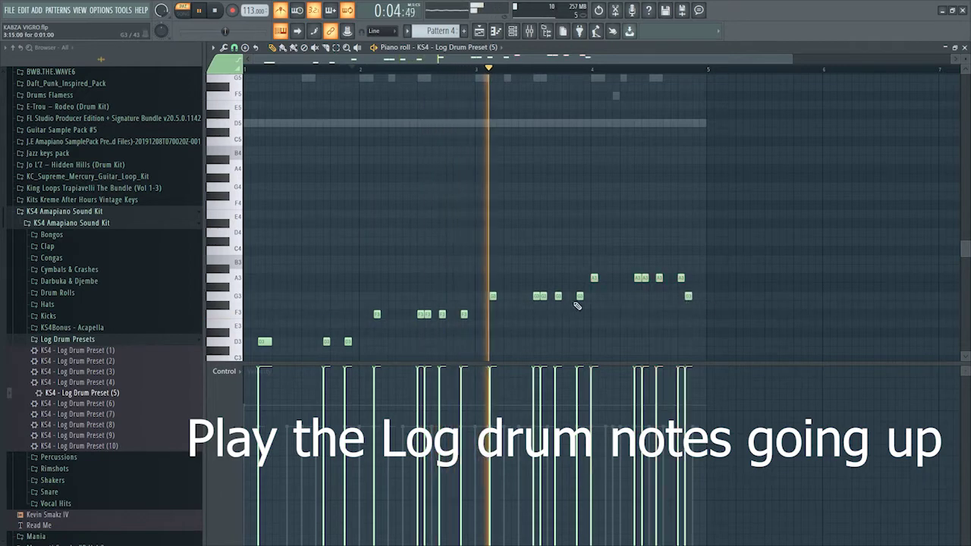
# Step: Lengthen the last G3 note of bar 3 to two steps and add a two-step F3 note at step 3 of bar 4
pyautogui.moveTo(582, 295); pyautogui.dragTo(590, 295)
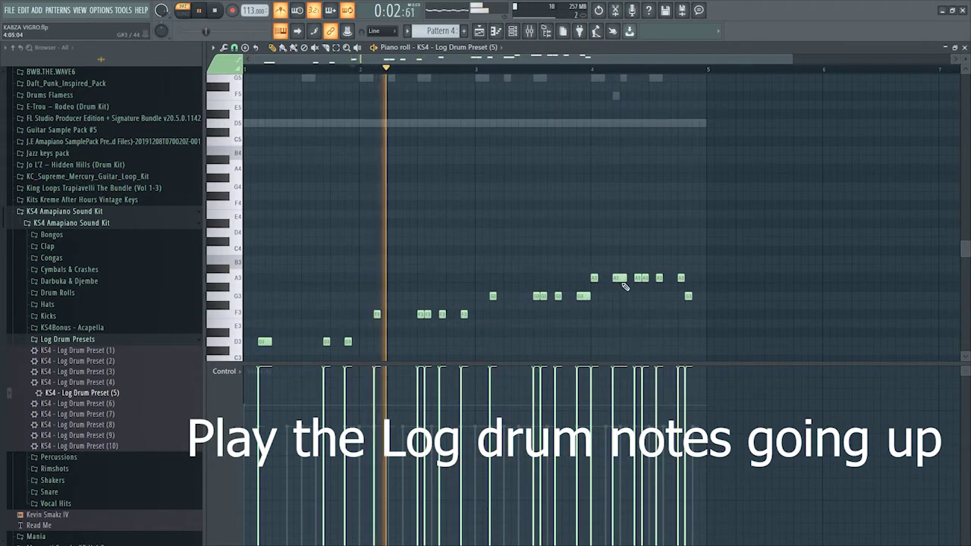
pyautogui.click(618, 279)
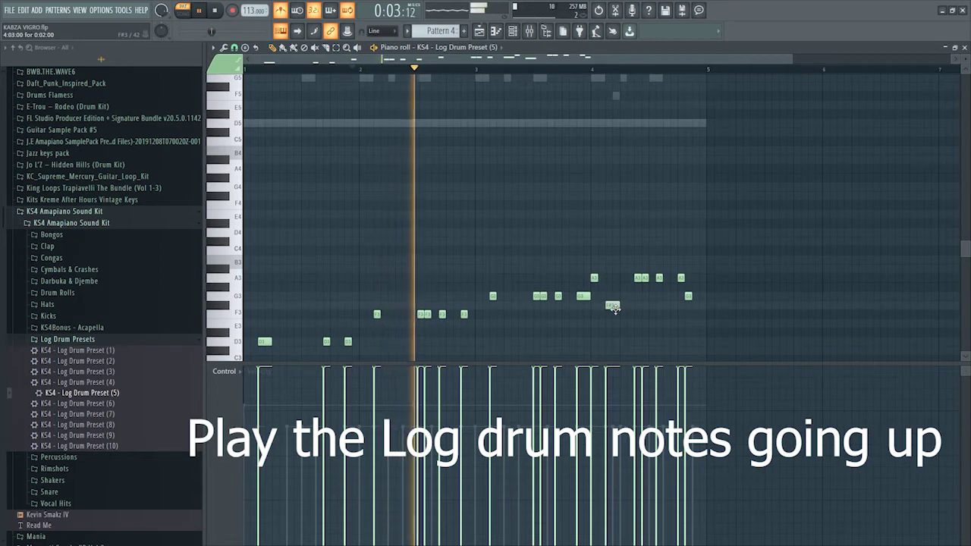
pyautogui.moveTo(620, 278); pyautogui.dragTo(614, 307)
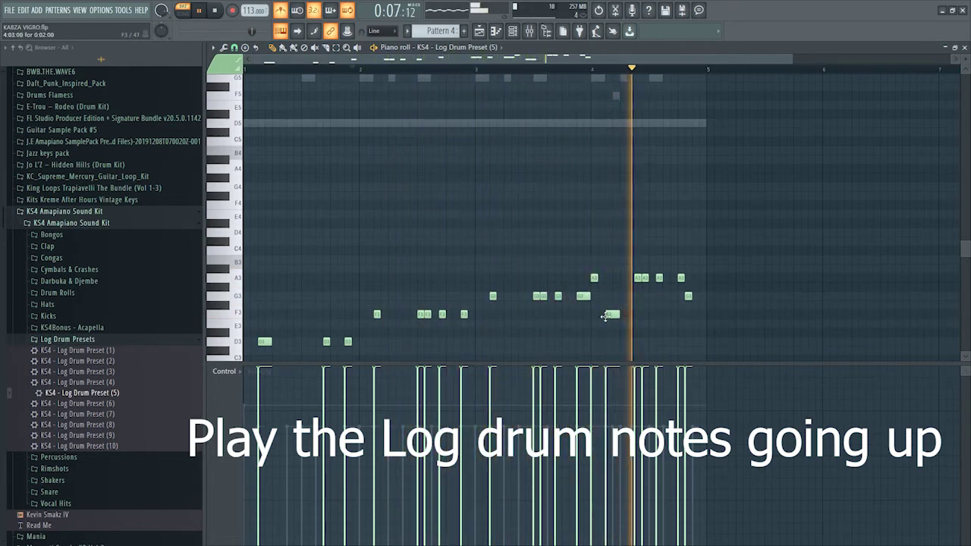
pyautogui.press('space')
pyautogui.press('space')
# Step: Move the two adjacent A3 notes in the middle of bar 4 down to F3
pyautogui.moveTo(637, 278); pyautogui.dragTo(632, 315)
pyautogui.moveTo(644, 278); pyautogui.dragTo(645, 314)
pyautogui.press('space')
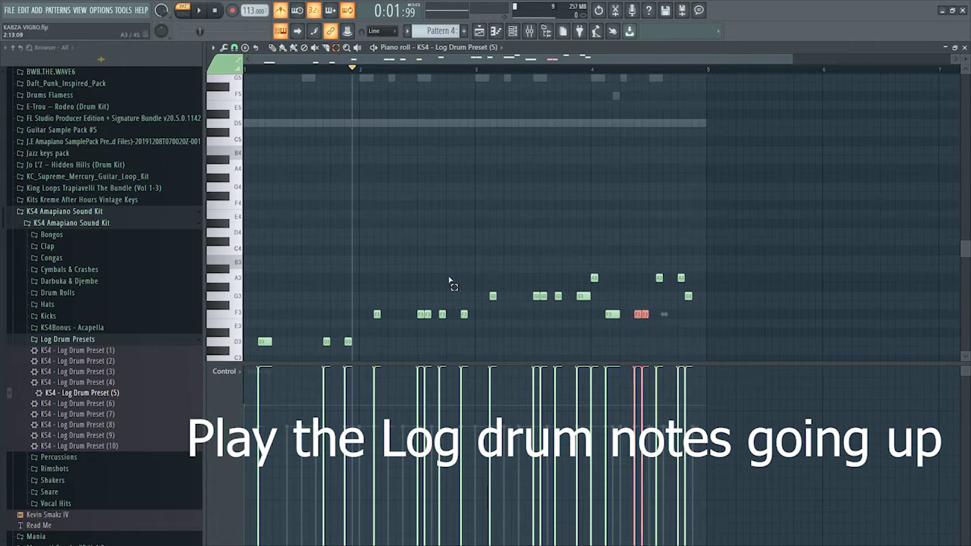
# Step: Arpeggiate the two selected F3 notes of bar 4 with the Flip pattern and Chord sync
pyautogui.hotkey('alt', 'a')
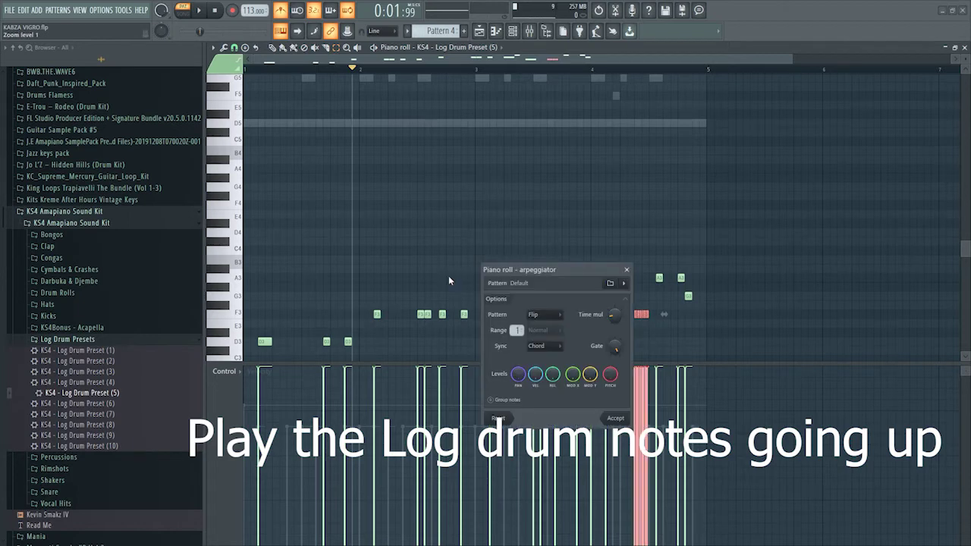
pyautogui.press('space')
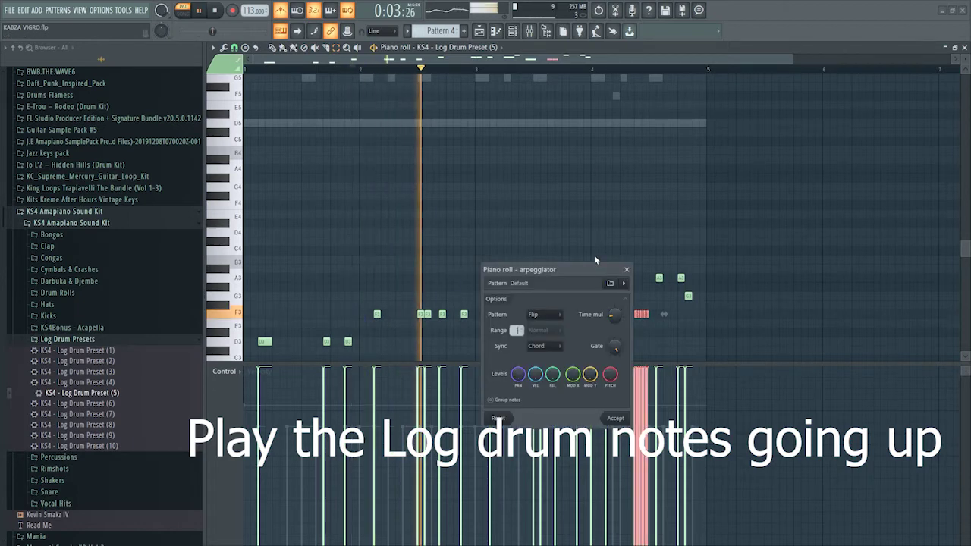
pyautogui.moveTo(590, 271); pyautogui.dragTo(562, 134)
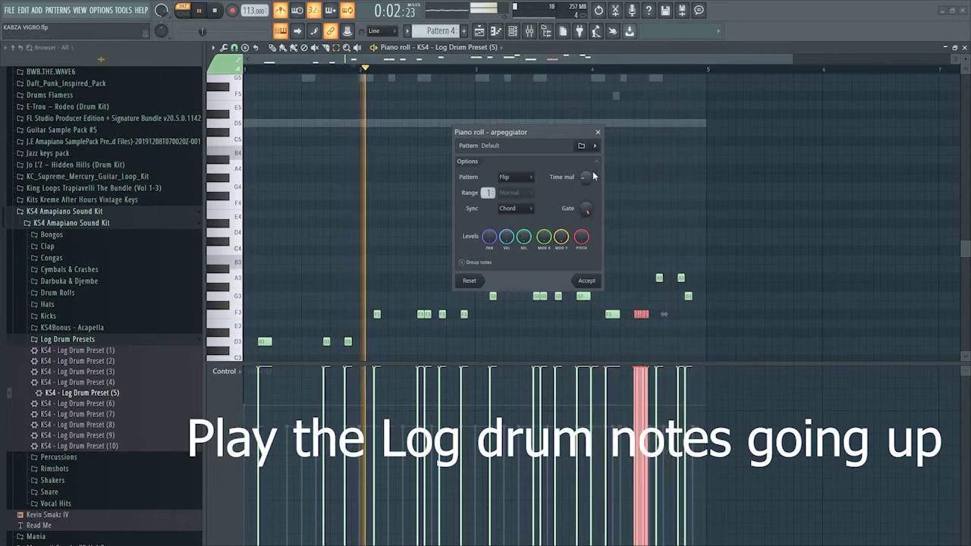
pyautogui.click(590, 280)
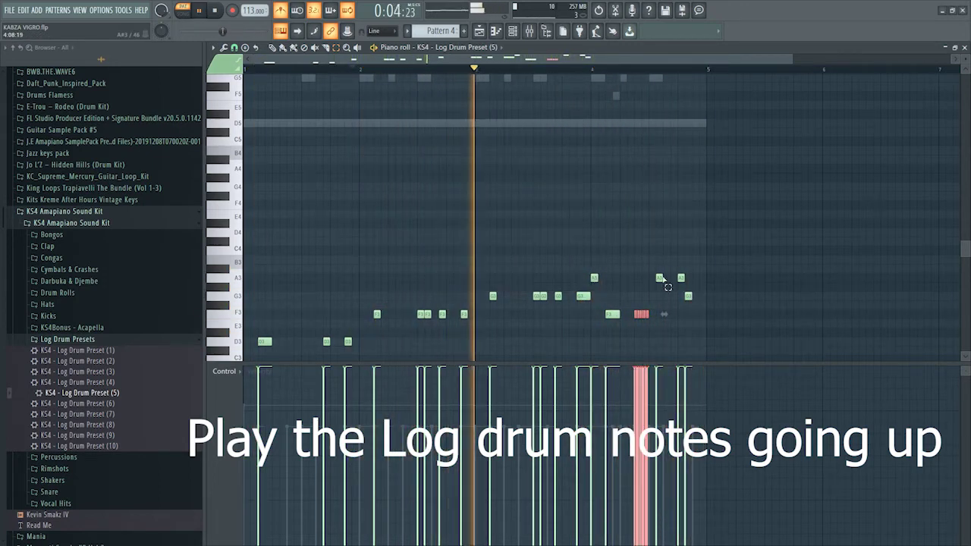
# Step: Delete the last two A3 notes of bar 4 and shift the arpeggiated F3 notes two steps later
pyautogui.moveTo(648, 266); pyautogui.dragTo(695, 282)
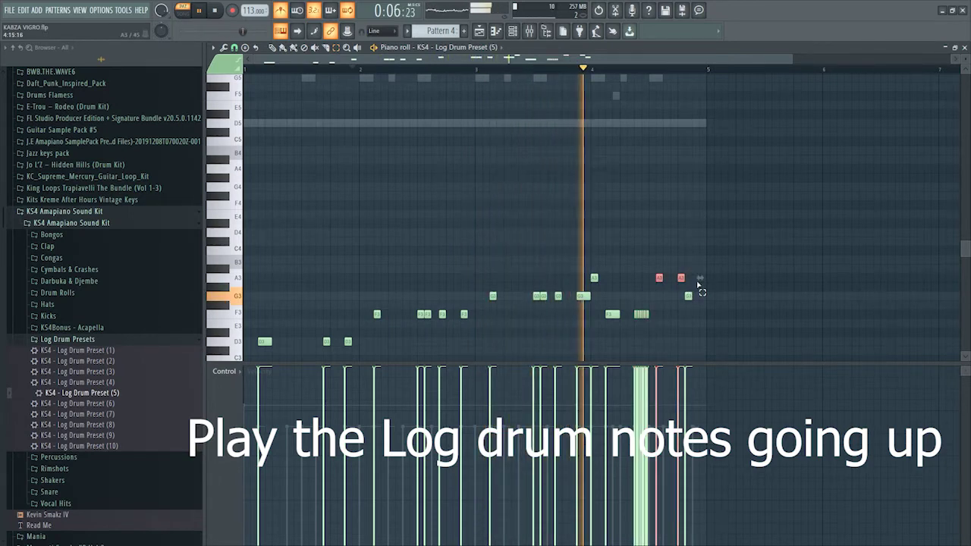
pyautogui.press('Delete')
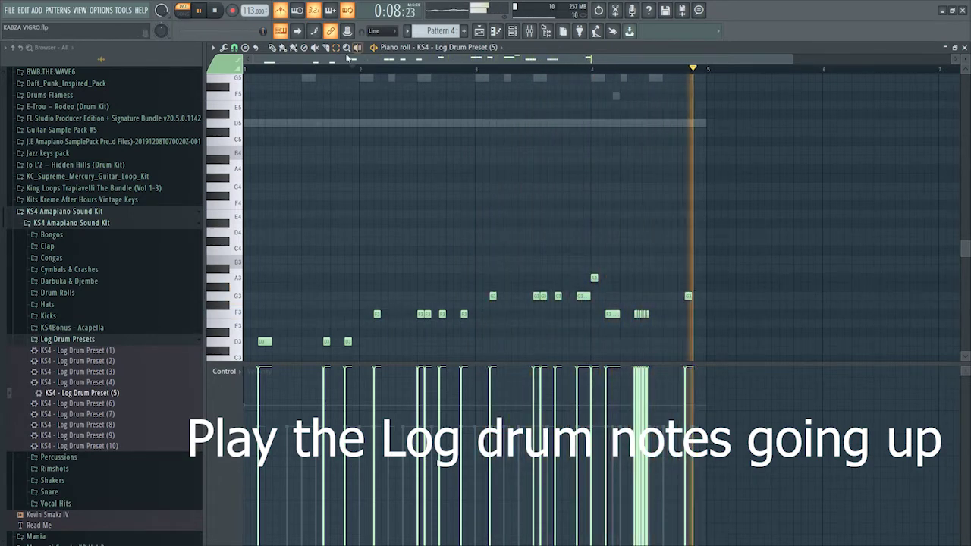
pyautogui.click(536, 69)
pyautogui.moveTo(521, 60); pyautogui.dragTo(679, 63)
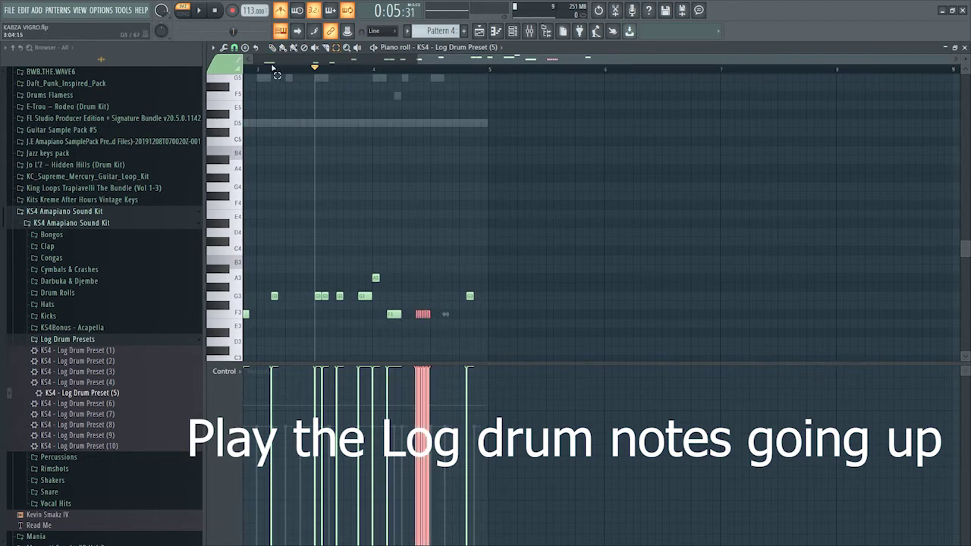
pyautogui.moveTo(427, 311); pyautogui.dragTo(438, 317)
pyautogui.press('space')
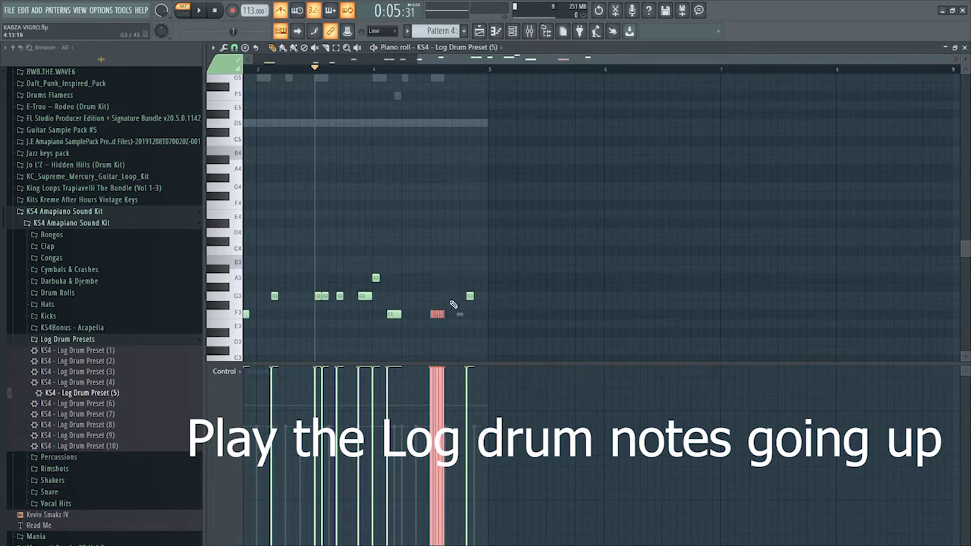
# Step: Undo the arpeggiated F3 notes and the last G3 note in bar 4, and play the part back
pyautogui.hotkey('ctrl', 'z')
pyautogui.hotkey('ctrl', 'alt', 'z')
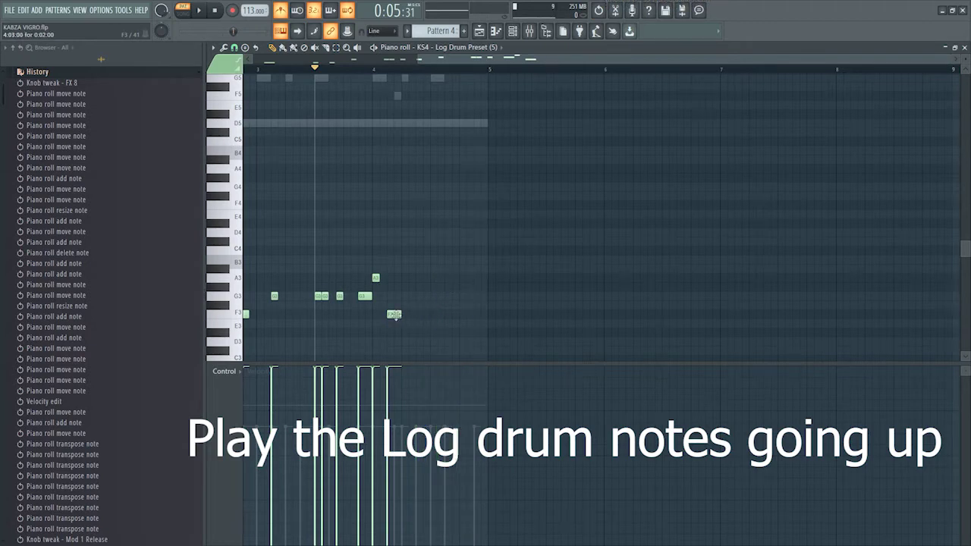
pyautogui.press('space')
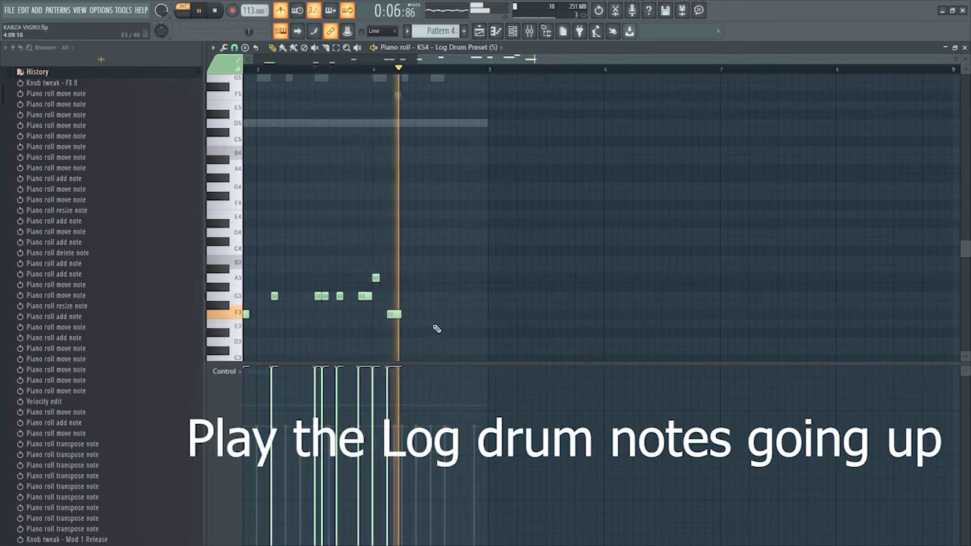
pyautogui.press('space')
# Step: Add one-step F3 notes at steps 9, 10 and 12 of bar 4 while checking them against playback
pyautogui.press('space')
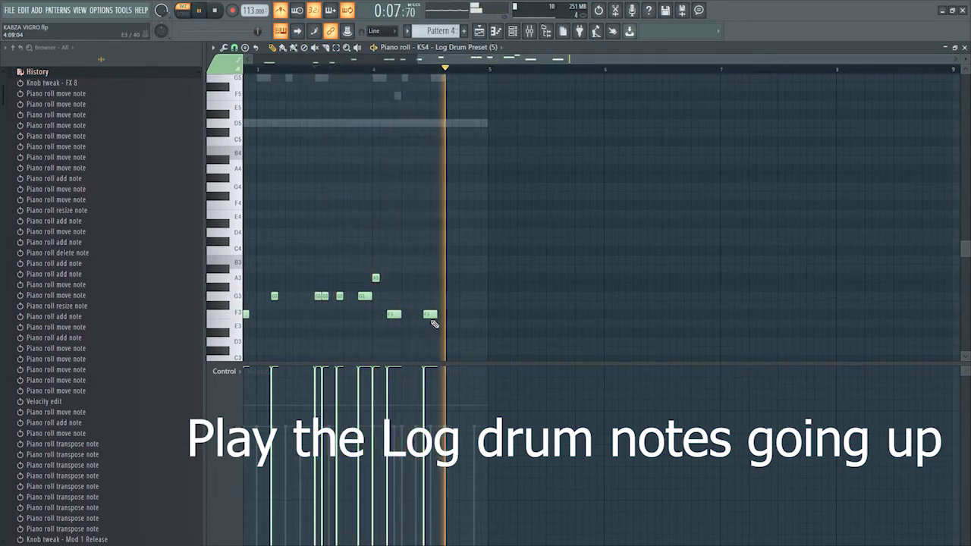
pyautogui.press('space')
pyautogui.click(430, 314)
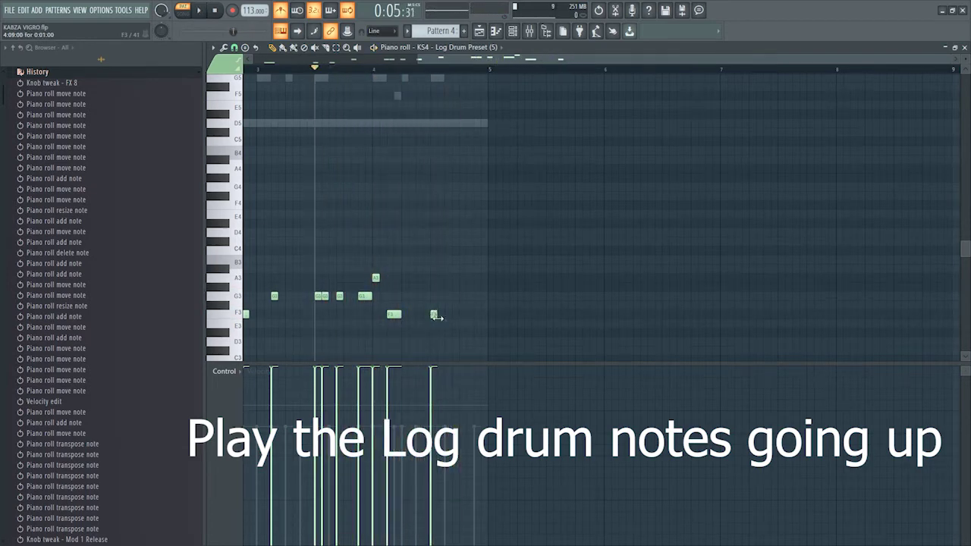
pyautogui.press('space')
pyautogui.click(441, 314)
pyautogui.click(462, 314)
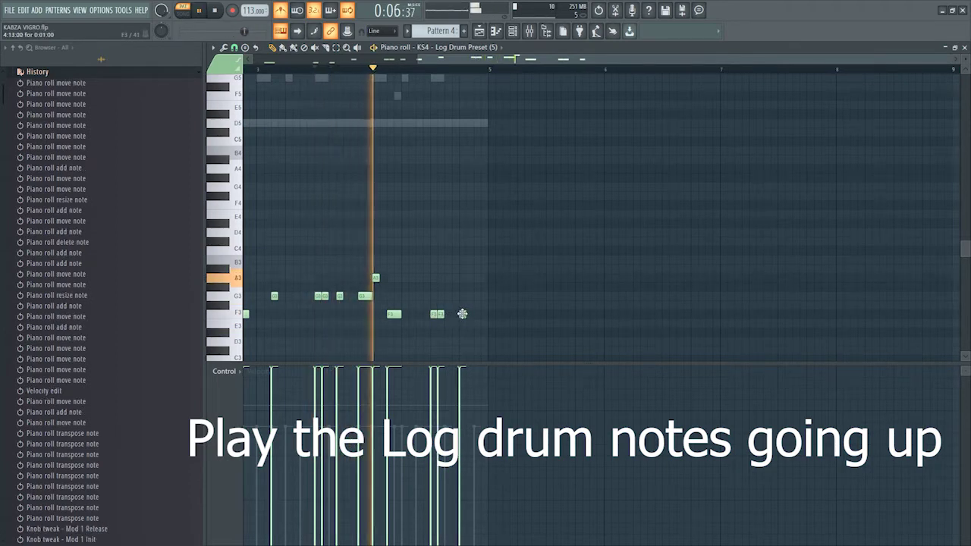
pyautogui.moveTo(461, 314); pyautogui.dragTo(455, 315)
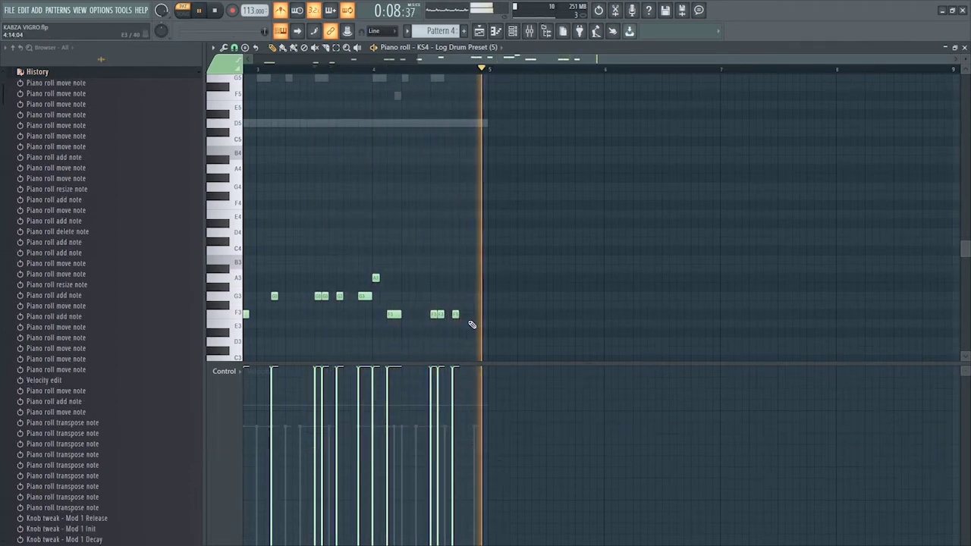
# Step: Add a two-step F3 note at step 15 of bar 4 and play back the full log drum line
pyautogui.press('space')
pyautogui.click(475, 315)
pyautogui.press('space')
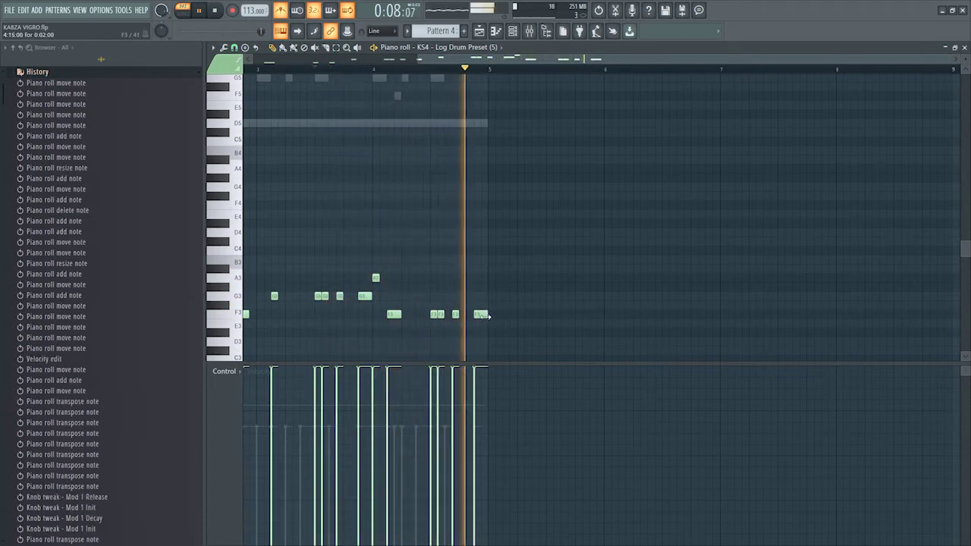
pyautogui.moveTo(480, 314); pyautogui.dragTo(487, 315)
pyautogui.moveTo(455, 56); pyautogui.dragTo(222, 108)
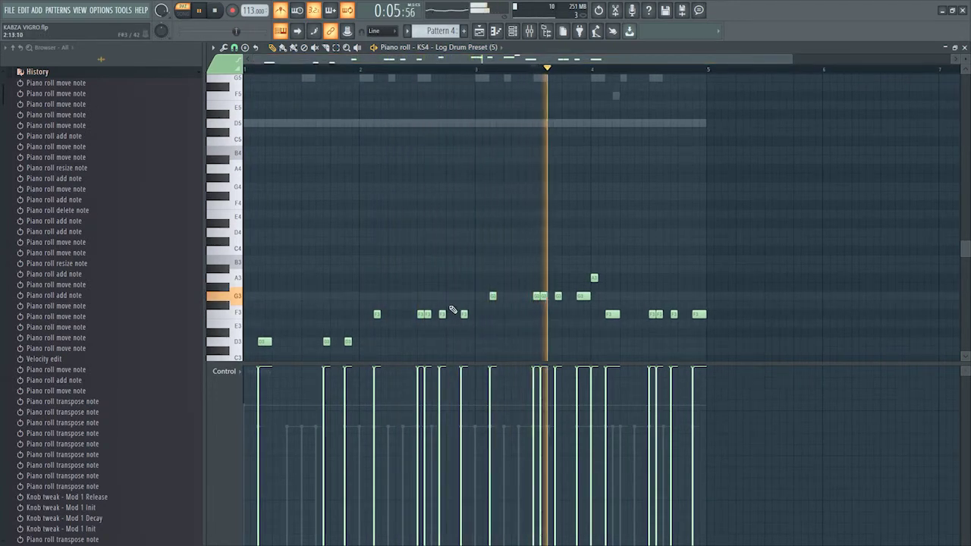
pyautogui.press('space')
# Step: Move the last F3 note of bar 2 into a cloned log drum channel as a three-step note at step 14, and audition it
pyautogui.moveTo(466, 315); pyautogui.dragTo(471, 315)
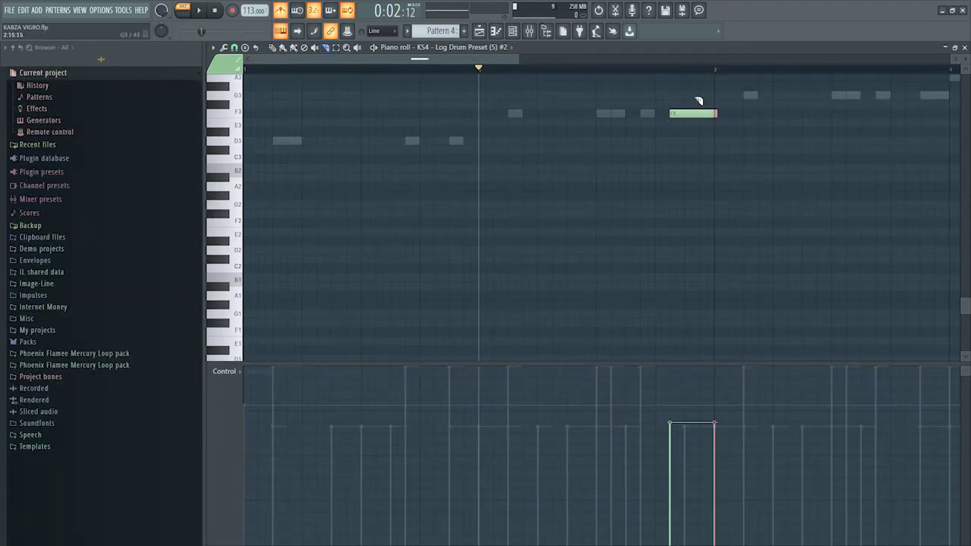
pyautogui.press('space')
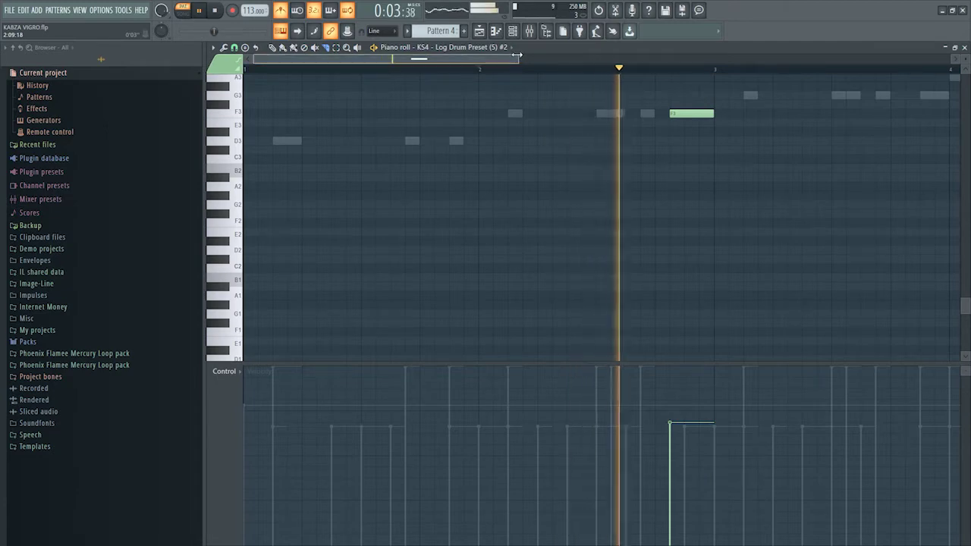
pyautogui.moveTo(513, 59); pyautogui.dragTo(665, 62)
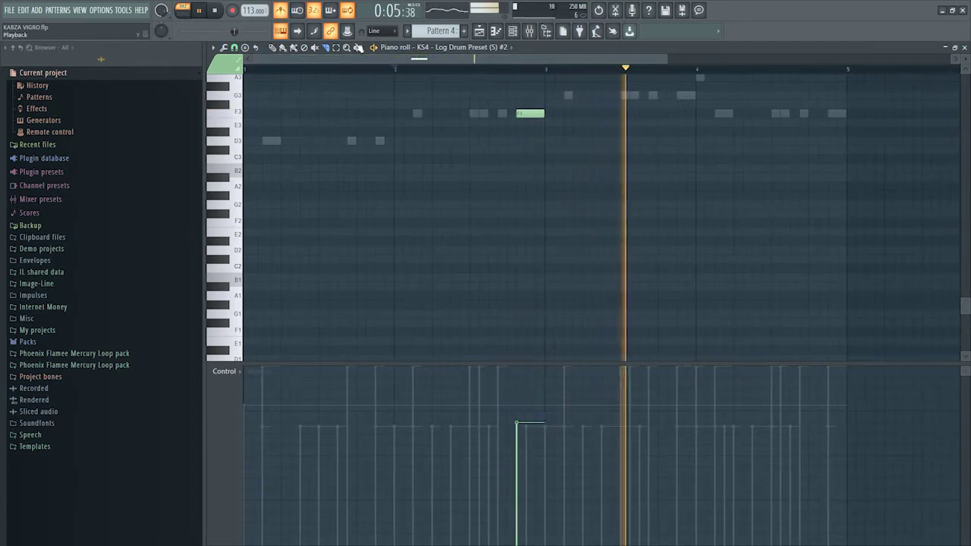
pyautogui.press('space')
# Step: Add a D3 note about three steps long at step 3 of bar 1 in the cloned channel and audition it
pyautogui.scroll(4, 316, 223)
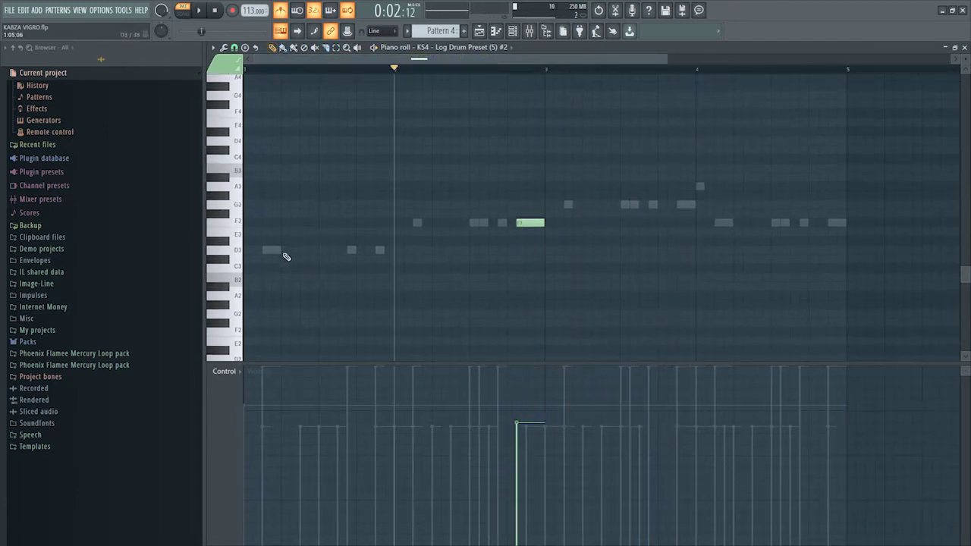
pyautogui.press('space')
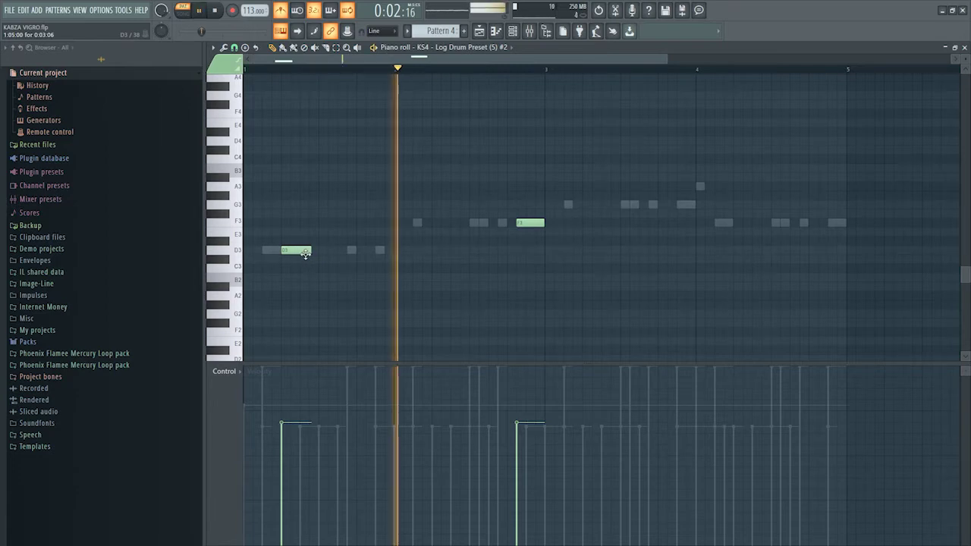
pyautogui.click(216, 10)
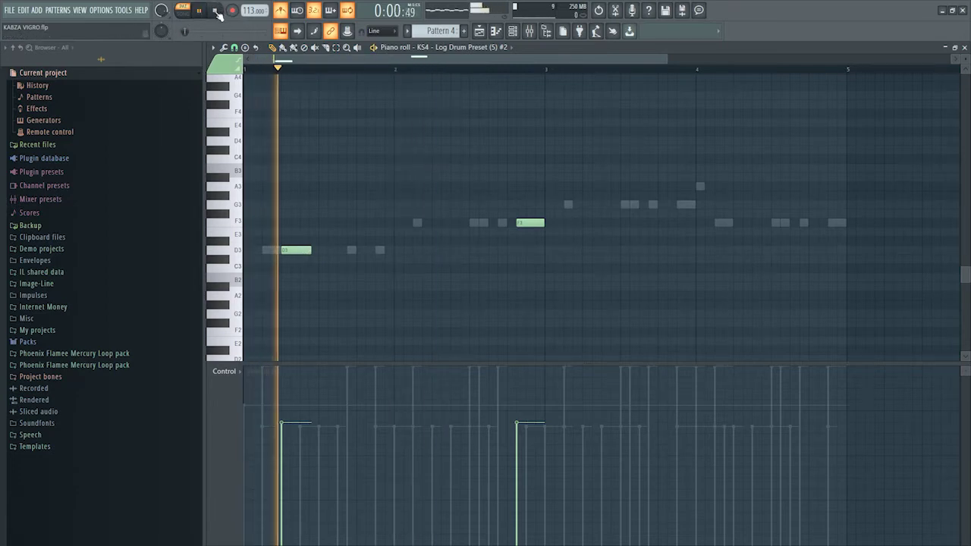
pyautogui.click(217, 12)
pyautogui.press('space')
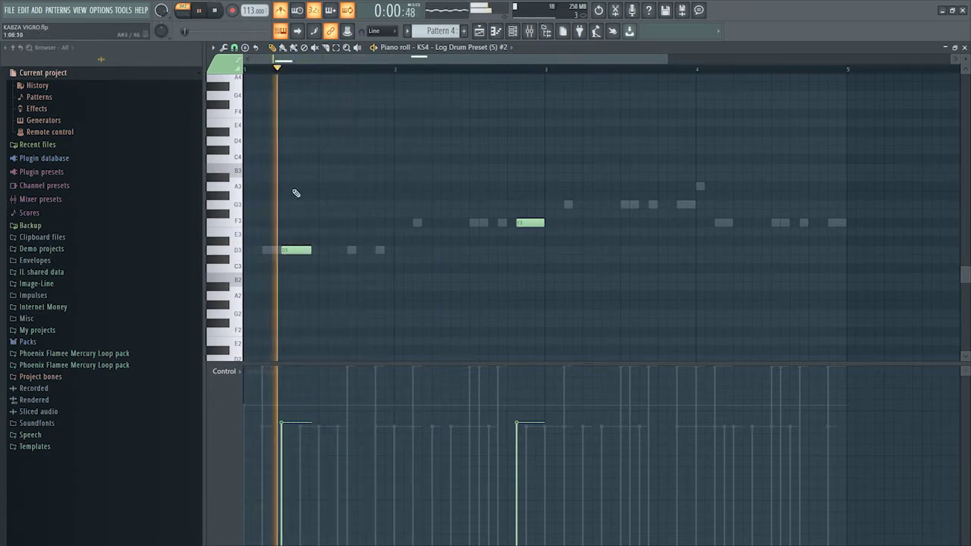
pyautogui.press('space')
pyautogui.press('space')
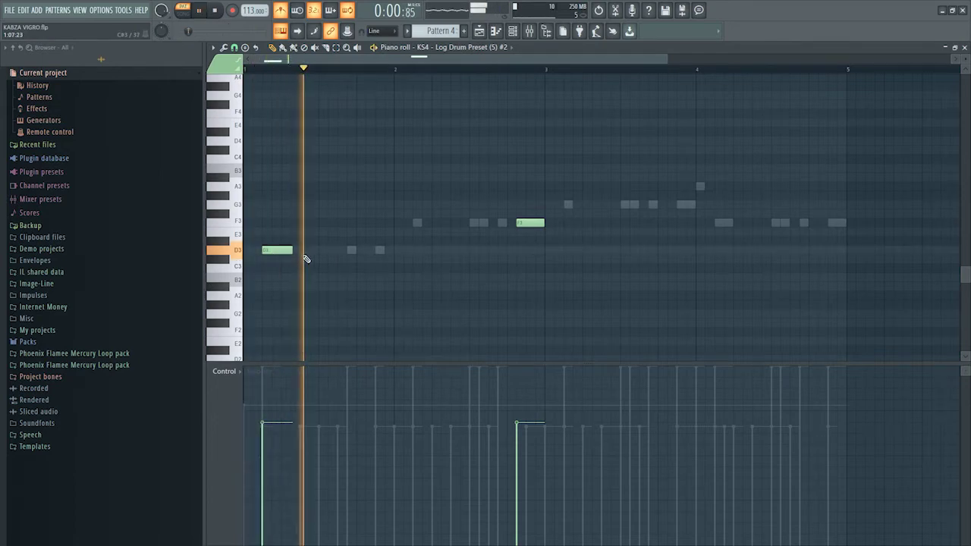
pyautogui.press('space')
# Step: Try a different echo delay time in the settings of KS4 - Log Drum Preset (5) #2 and turn it back down
pyautogui.click(522, 30)
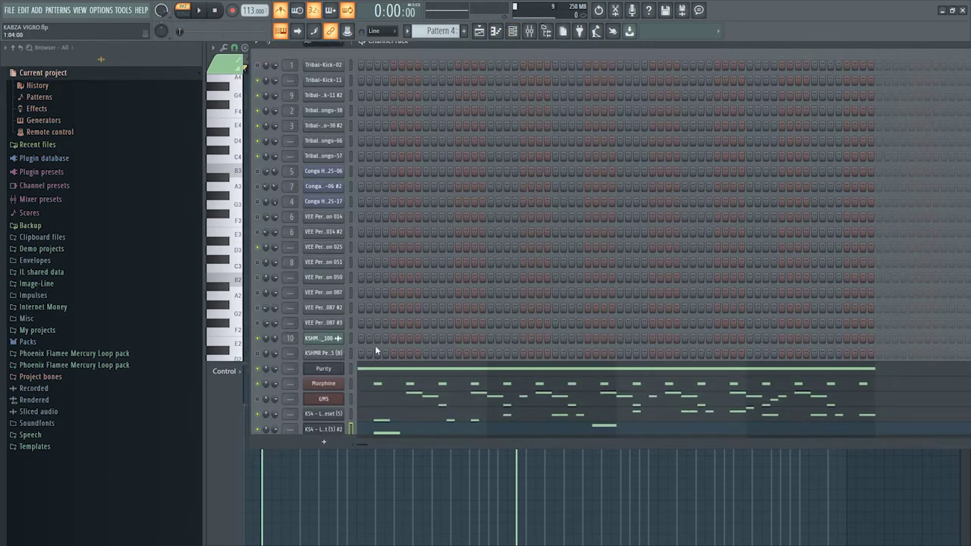
pyautogui.scroll(-1, 348, 396)
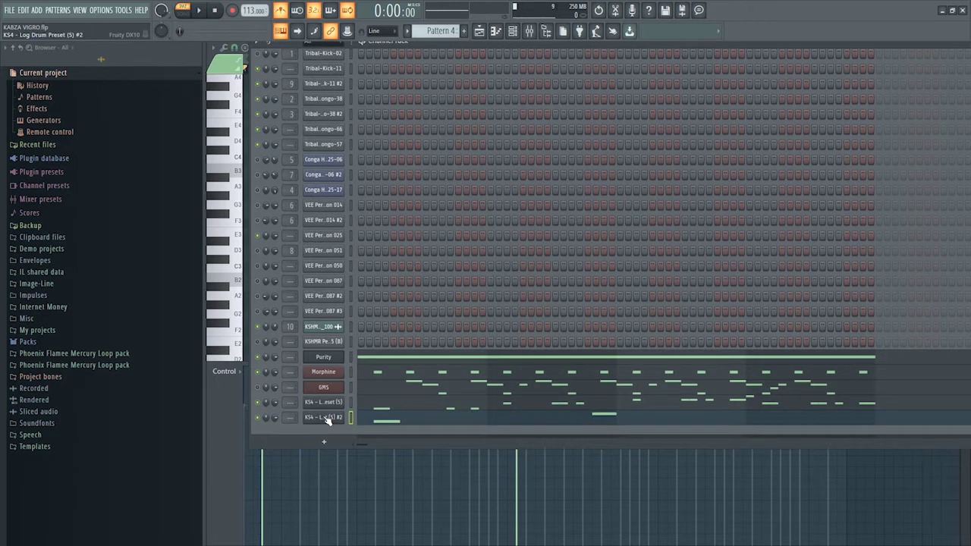
pyautogui.click(323, 417)
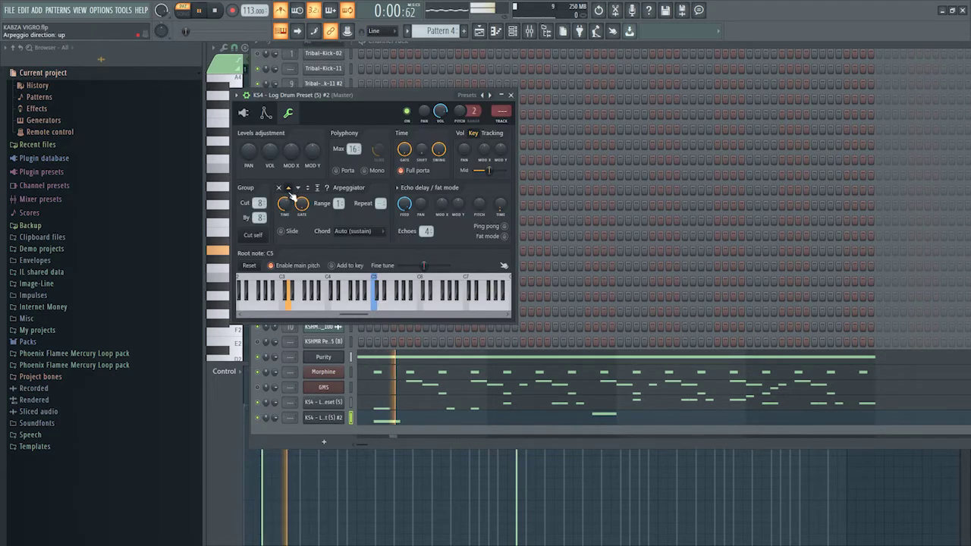
pyautogui.press('space')
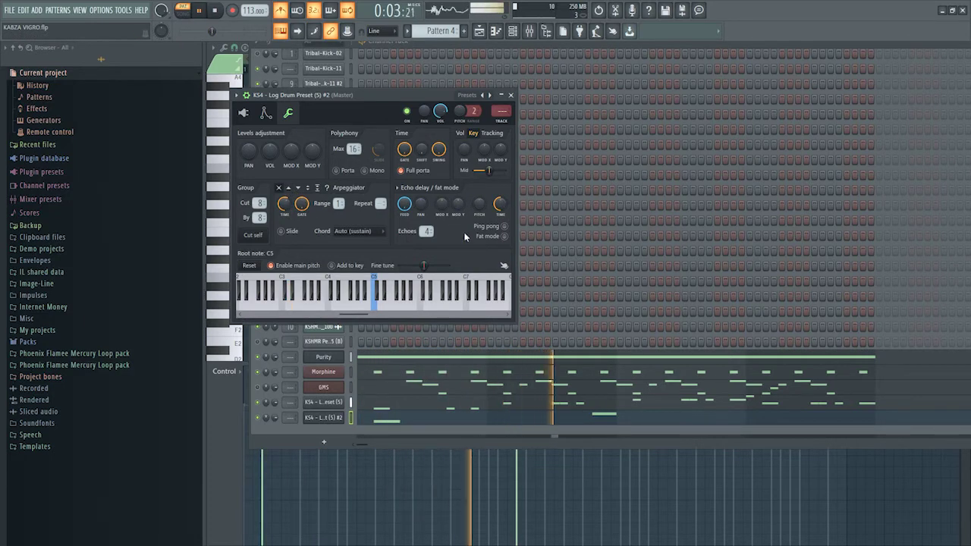
pyautogui.moveTo(498, 204); pyautogui.dragTo(498, 227)
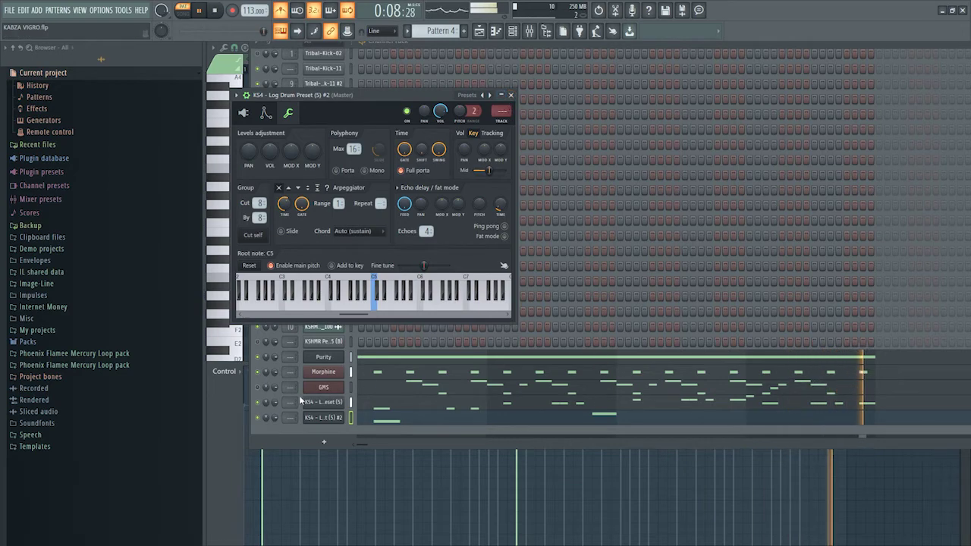
# Step: Try a two-step F3 note at the end of bar 4 and at step 3 of bar 4 in the cloned channel, then delete it
pyautogui.click(278, 421)
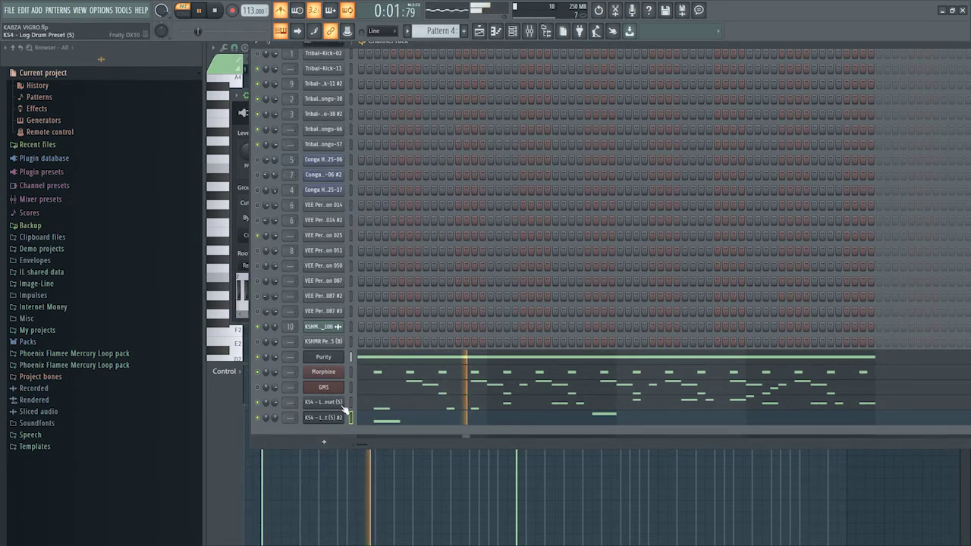
pyautogui.click(395, 417)
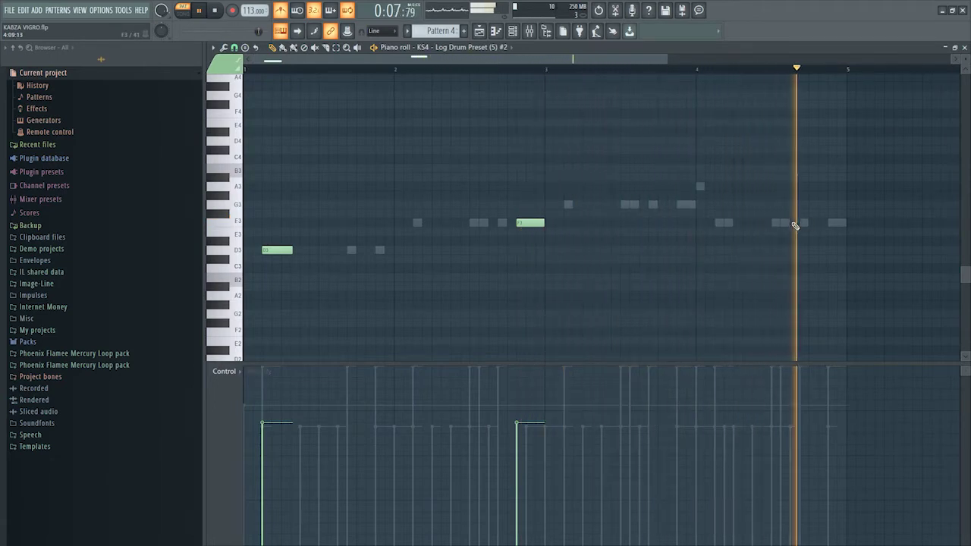
pyautogui.click(835, 225)
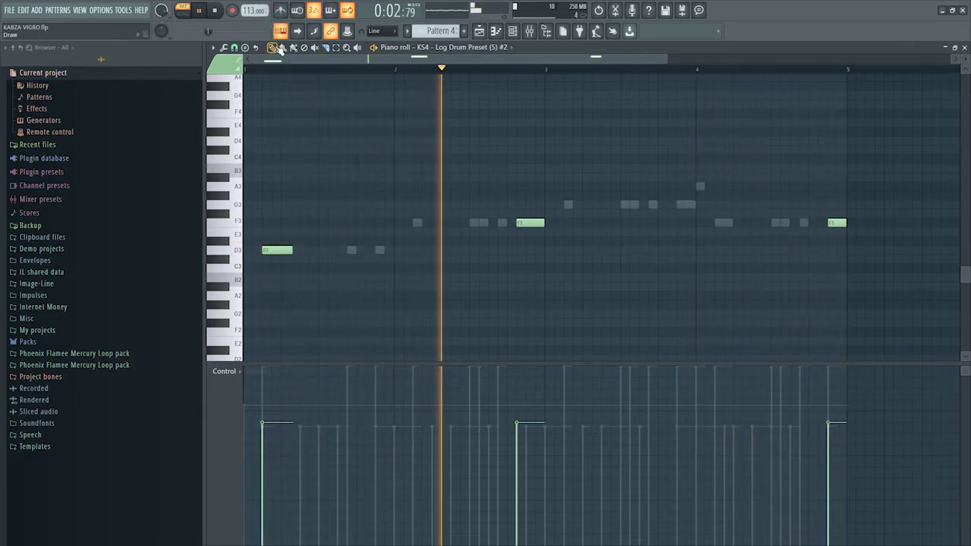
pyautogui.moveTo(834, 223); pyautogui.dragTo(720, 223)
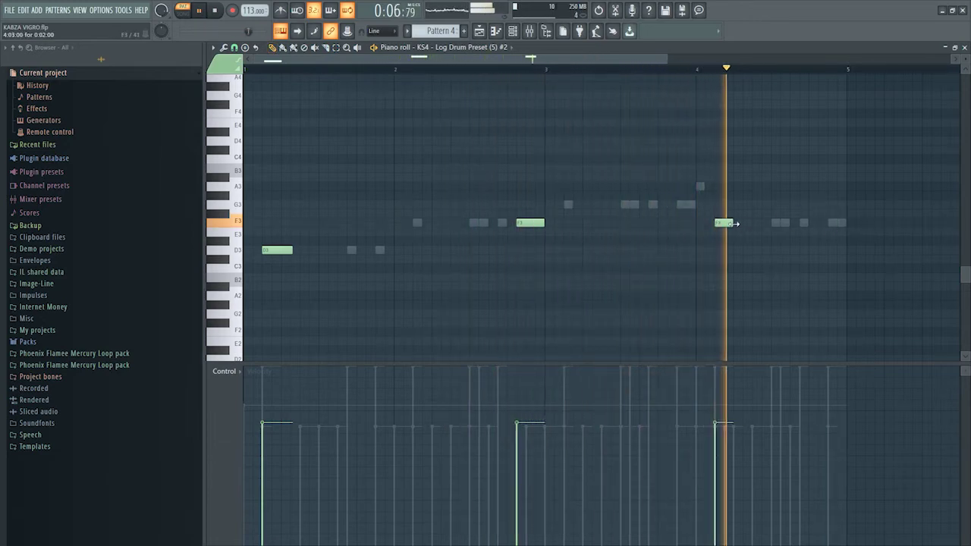
pyautogui.rightClick(726, 222)
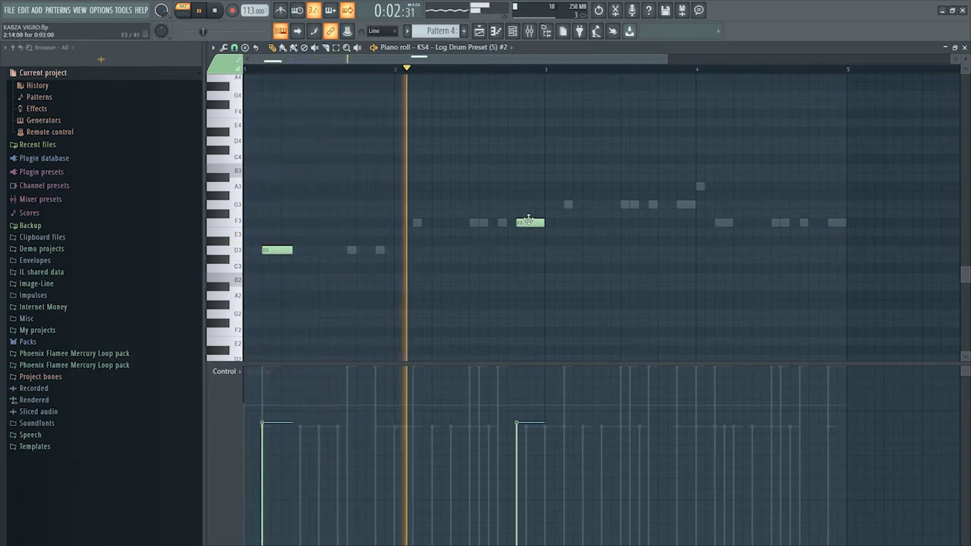
# Step: Place a four-step F3 and three-step G3 and F3 notes at step 3 of bars 2, 3 and 4, and lower all velocities equally
pyautogui.press('space')
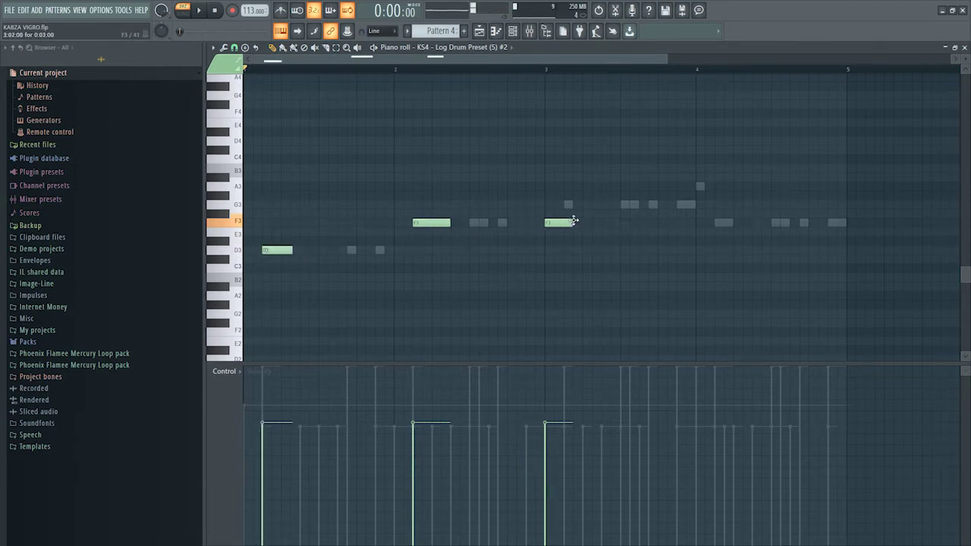
pyautogui.moveTo(574, 220); pyautogui.dragTo(580, 202)
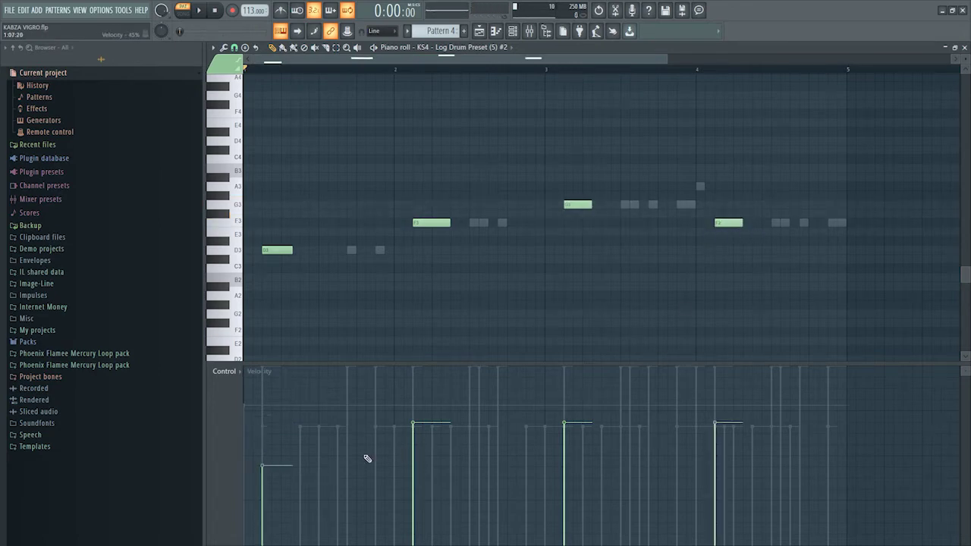
pyautogui.moveTo(367, 459); pyautogui.dragTo(902, 450)
# Step: Add a one-step F3 note at step 15 of bar 2 in the original KS4 - Log Drum Preset (5) channel during playback
pyautogui.press('space')
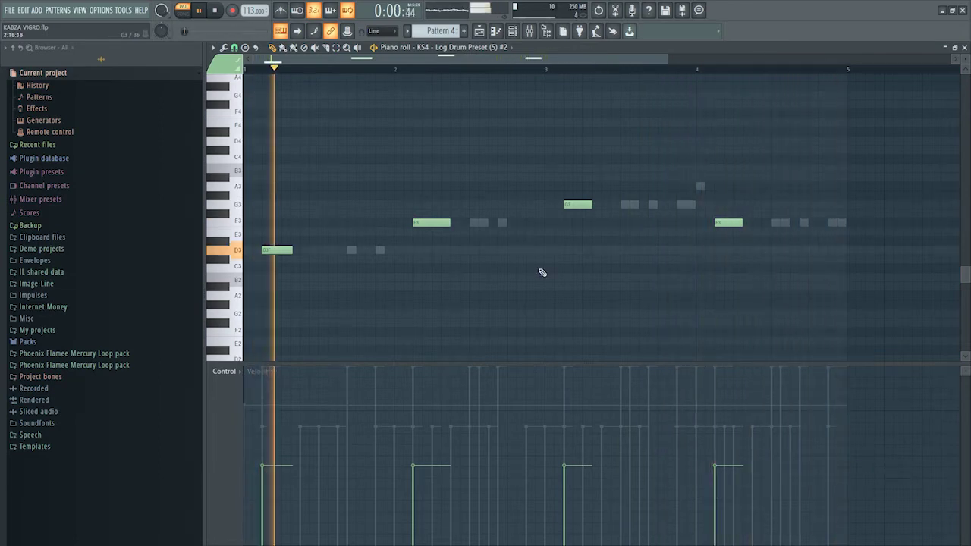
pyautogui.doubleClick(502, 223)
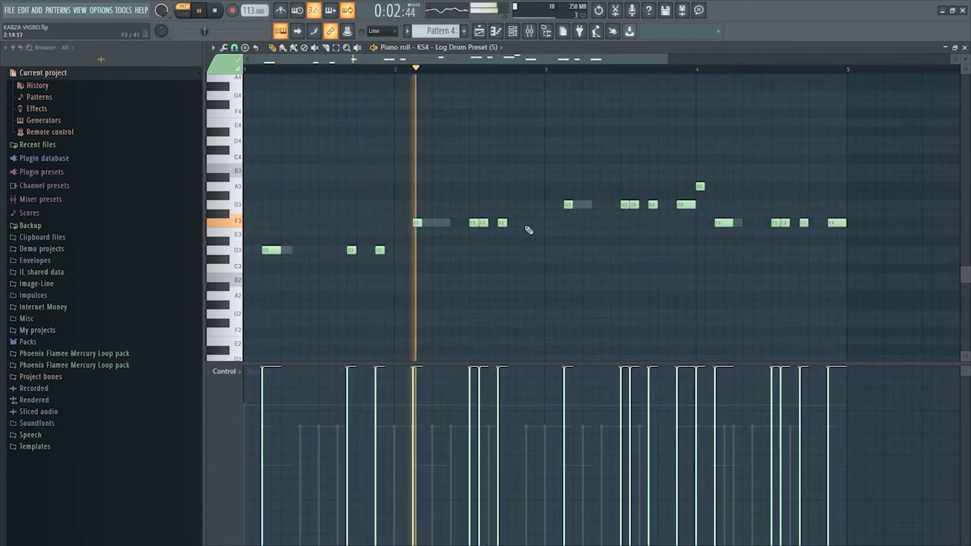
pyautogui.click(530, 223)
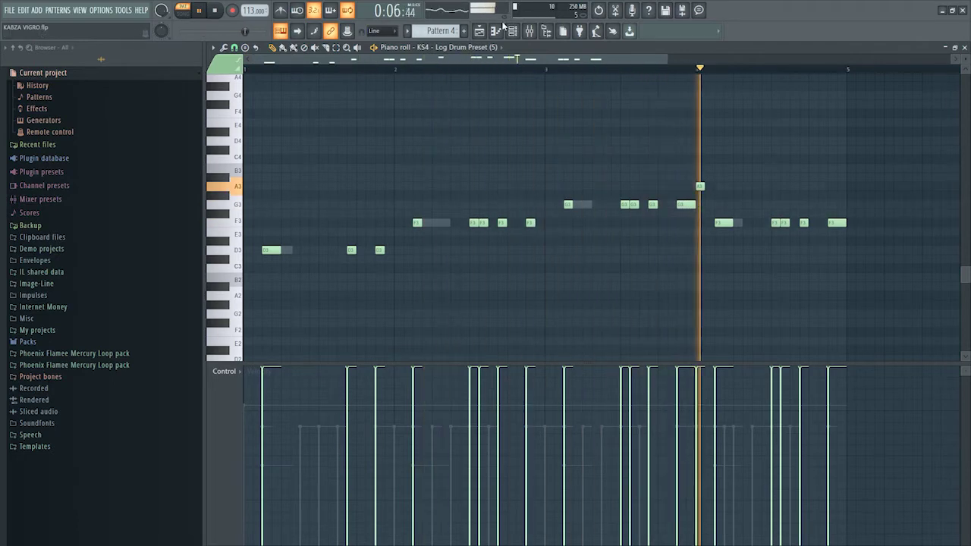
# Step: Open the KS4 - Log Drum Preset (5) synth, switch playback to song mode and show the playlist arrangement
pyautogui.press('F6')
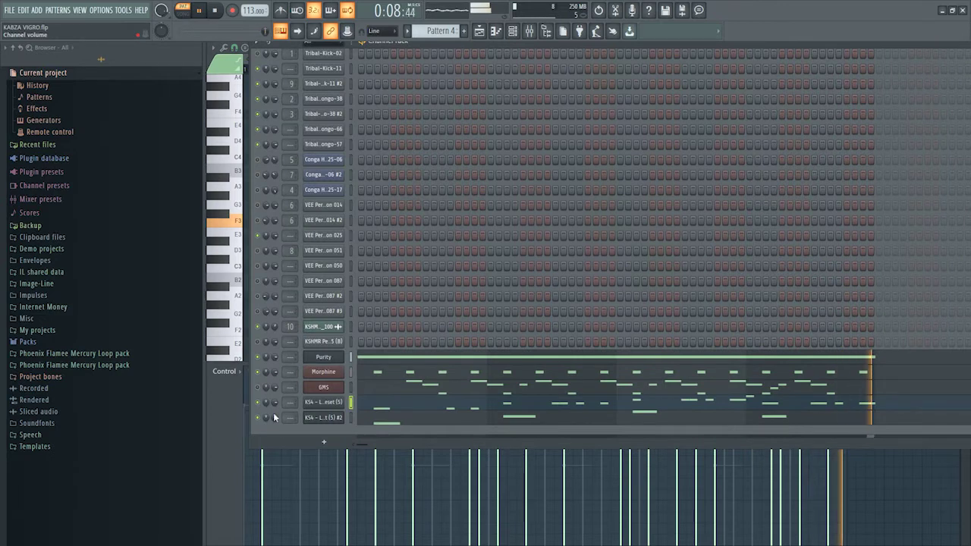
pyautogui.click(319, 403)
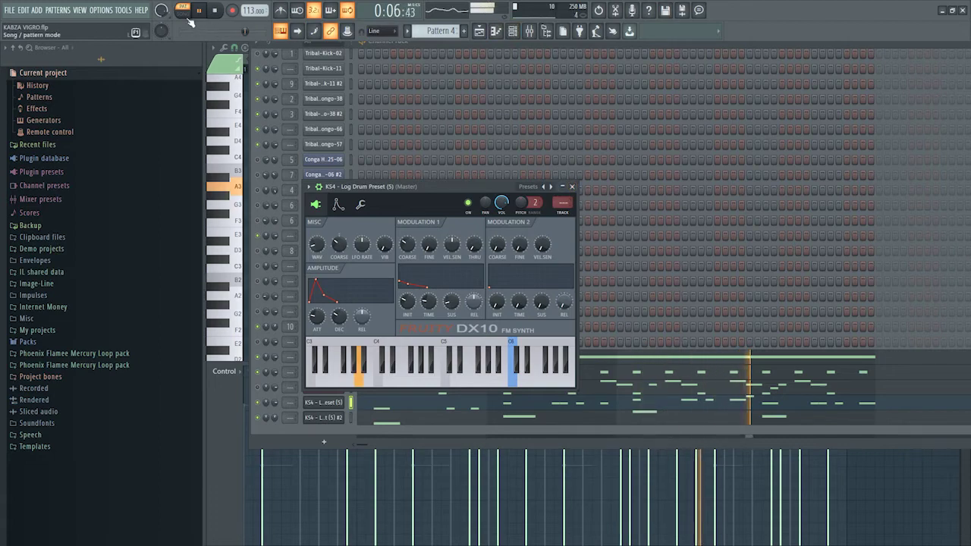
pyautogui.press('l')
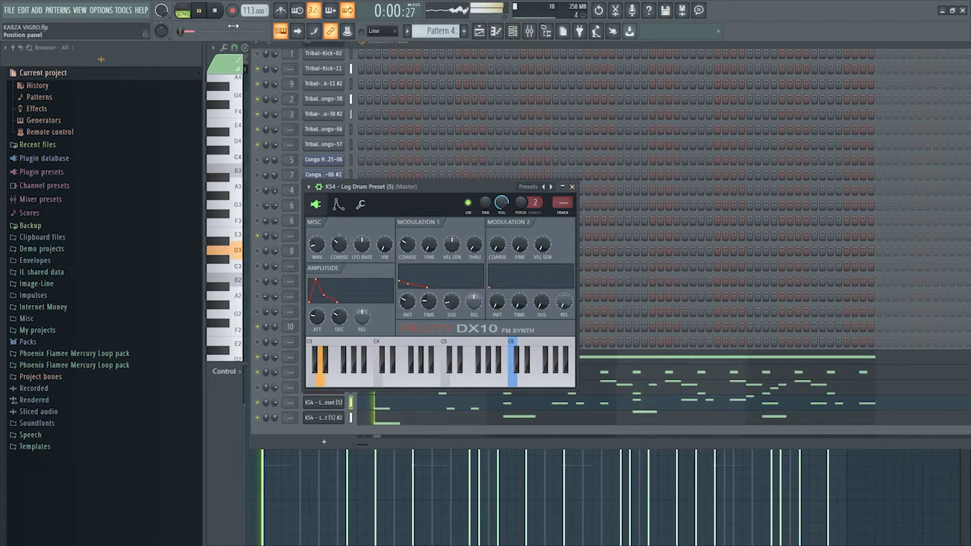
pyautogui.click(478, 32)
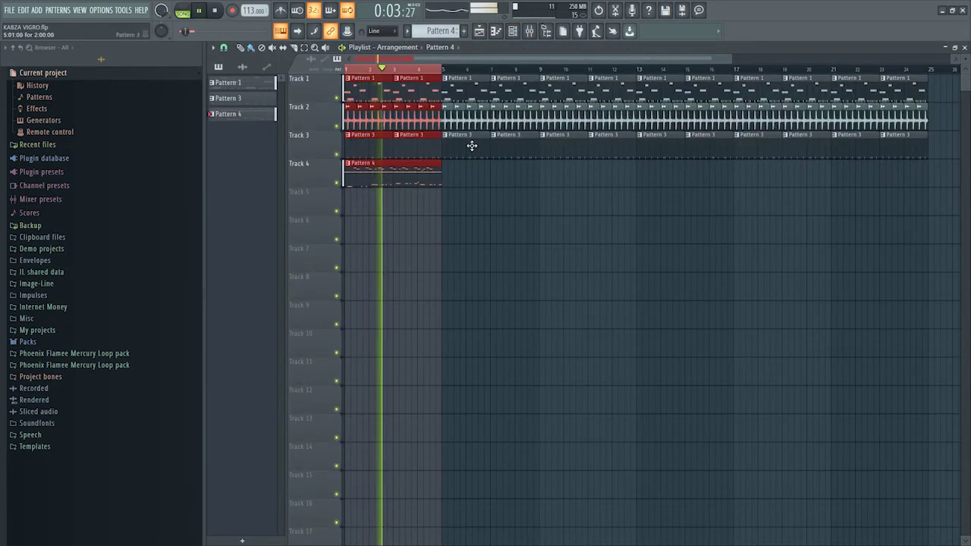
# Step: Stop playback and solo Track 1 in the playlist
pyautogui.press('space')
pyautogui.click(521, 31)
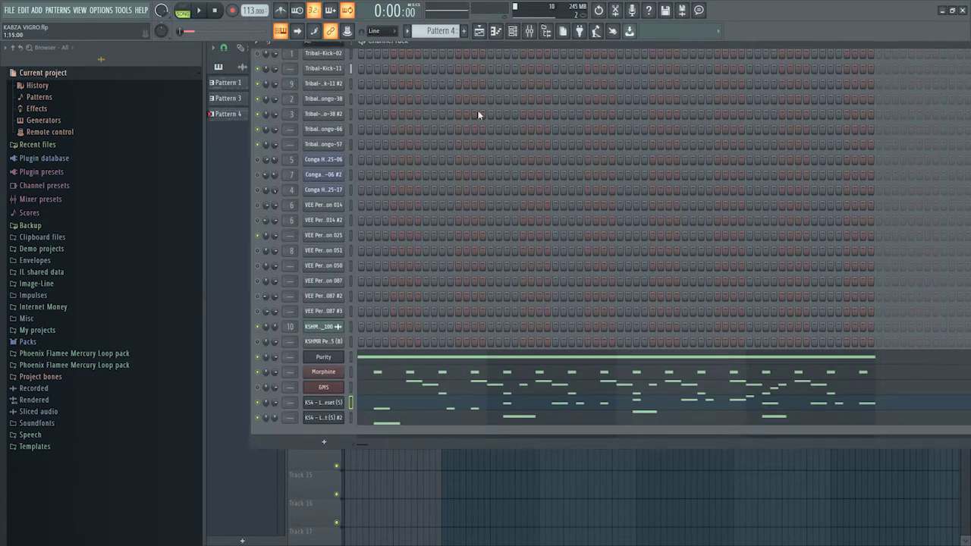
pyautogui.click(478, 30)
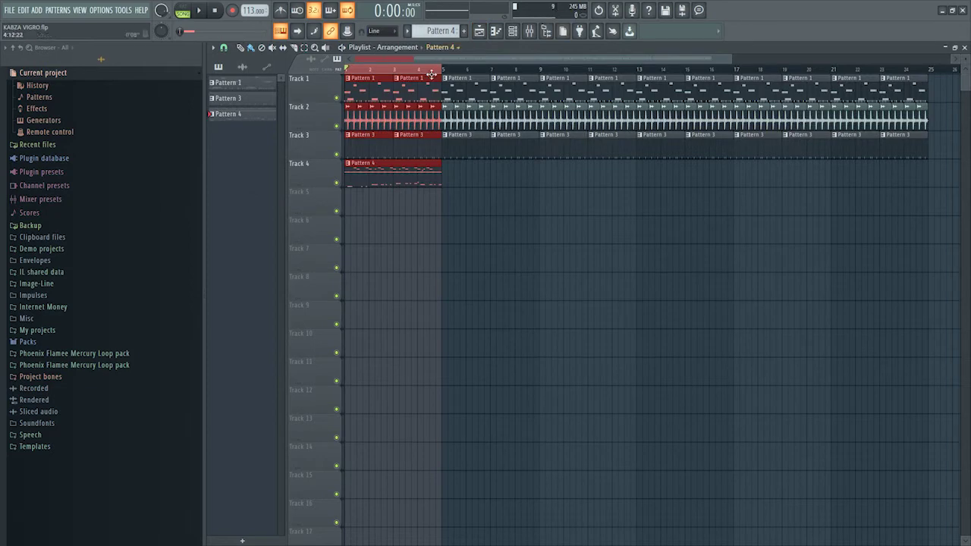
pyautogui.rightClick(337, 98)
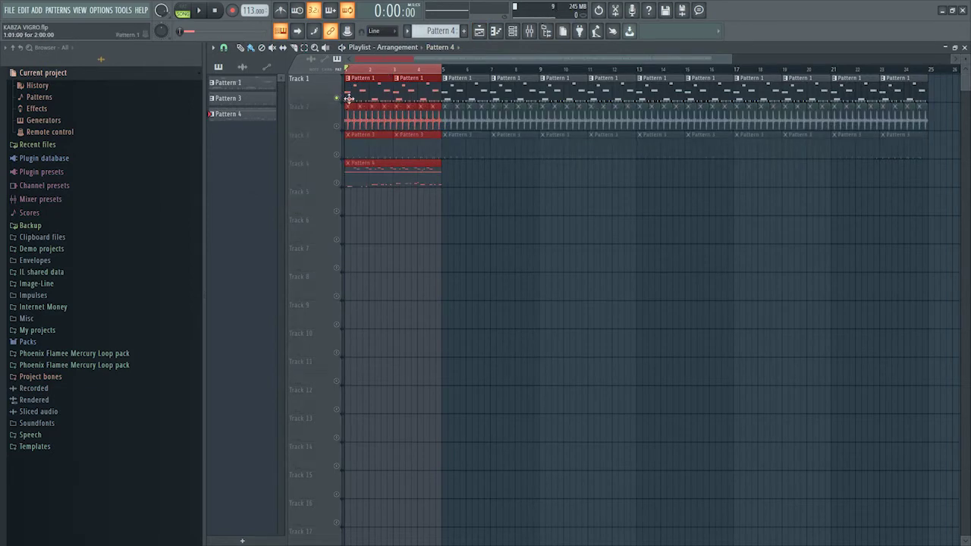
# Step: Select Pattern 1 from its clip on Track 1 and show its steps in the channel rack
pyautogui.click(513, 30)
pyautogui.scroll(1, 414, 149)
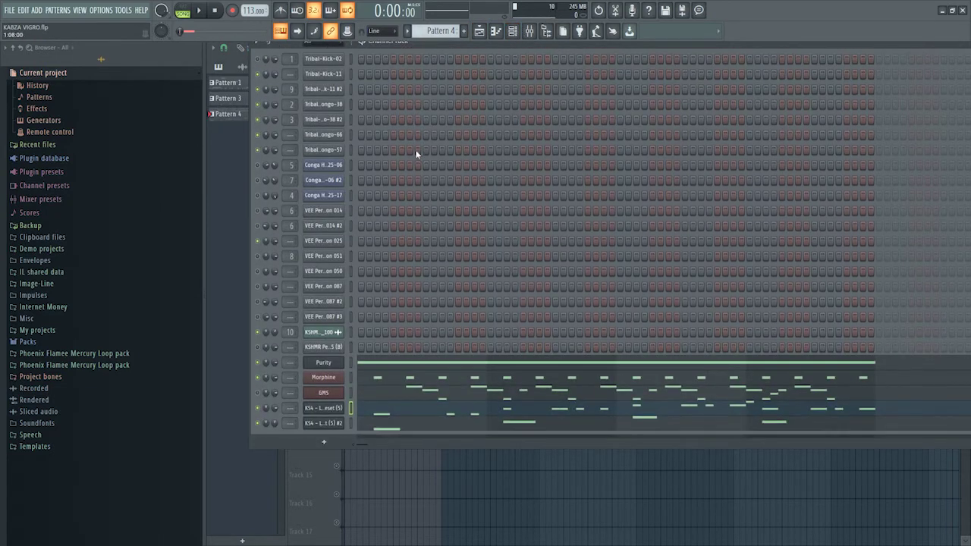
pyautogui.click(485, 30)
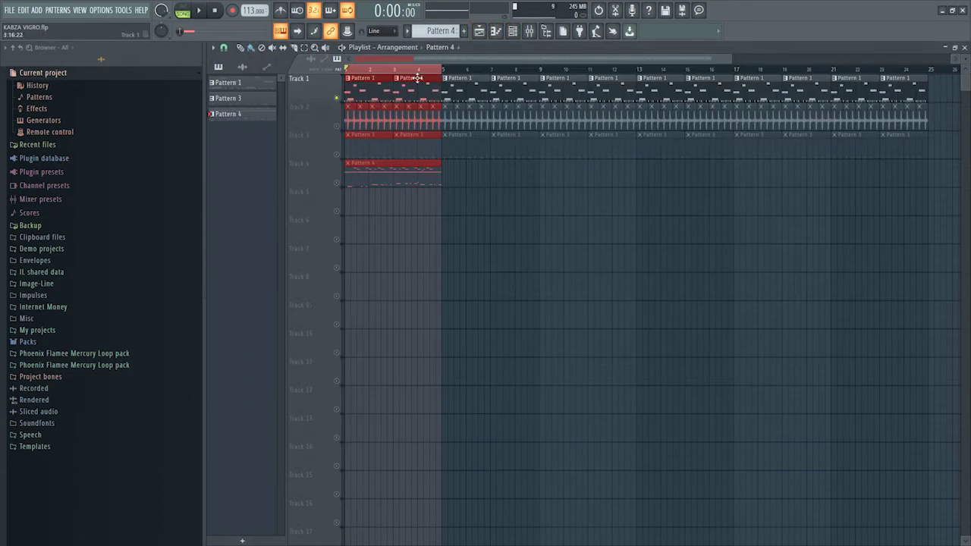
pyautogui.doubleClick(417, 78)
pyautogui.click(480, 34)
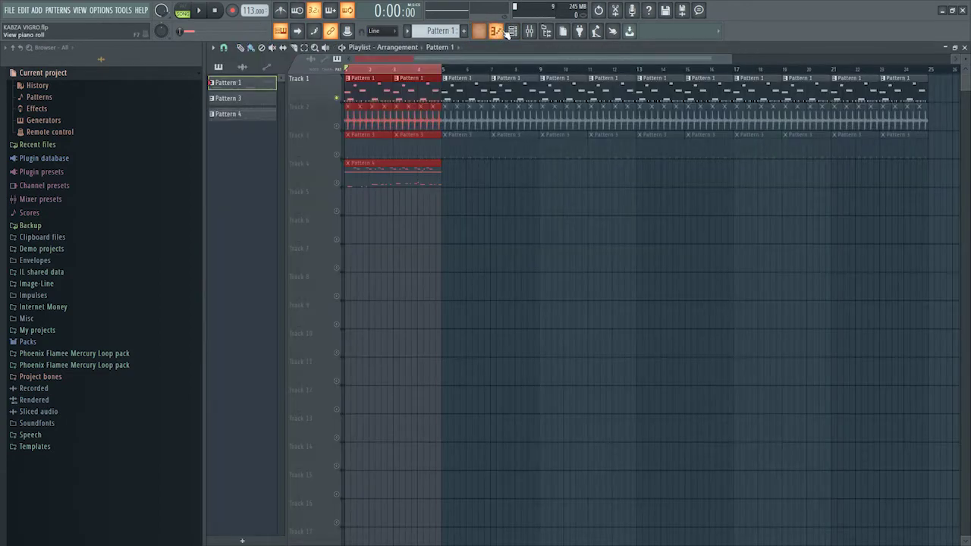
pyautogui.click(512, 31)
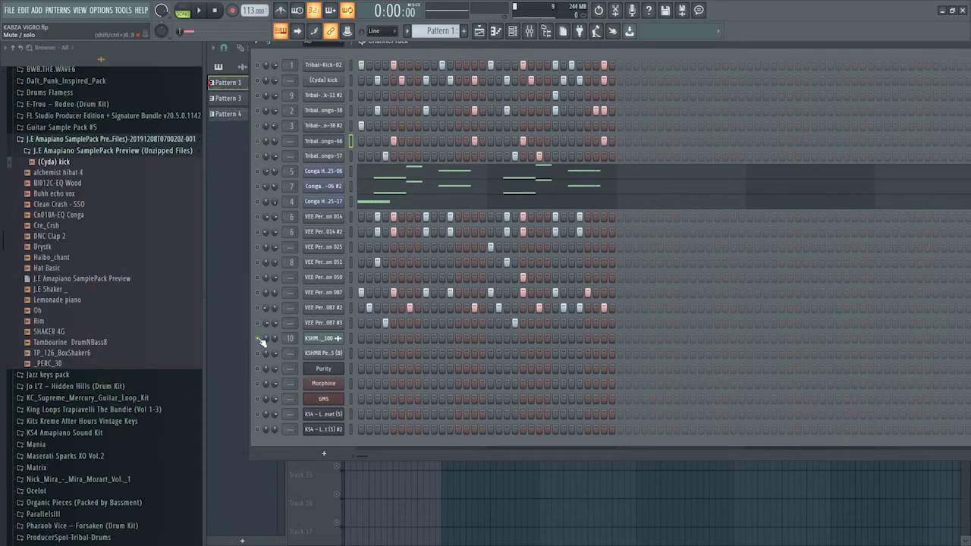
# Step: Unmute all channels in the channel rack and re-enable playlist Tracks 2, 3 and 4
pyautogui.rightClick(265, 341)
pyautogui.click(270, 343)
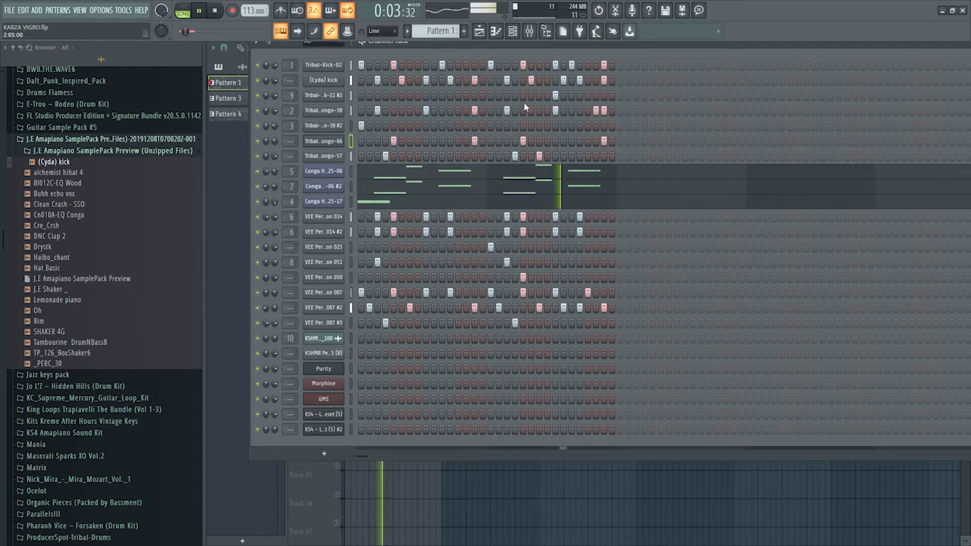
pyautogui.click(479, 30)
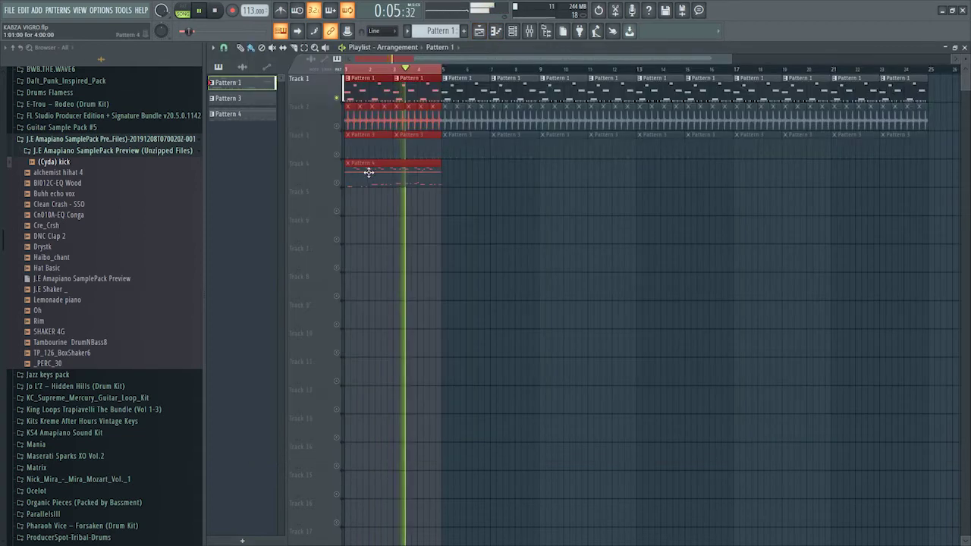
pyautogui.click(336, 154)
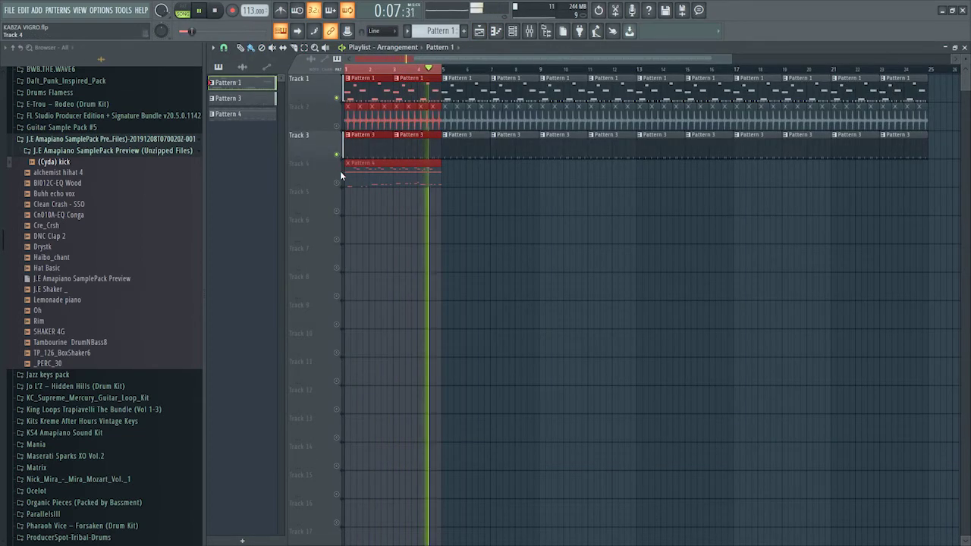
pyautogui.click(336, 125)
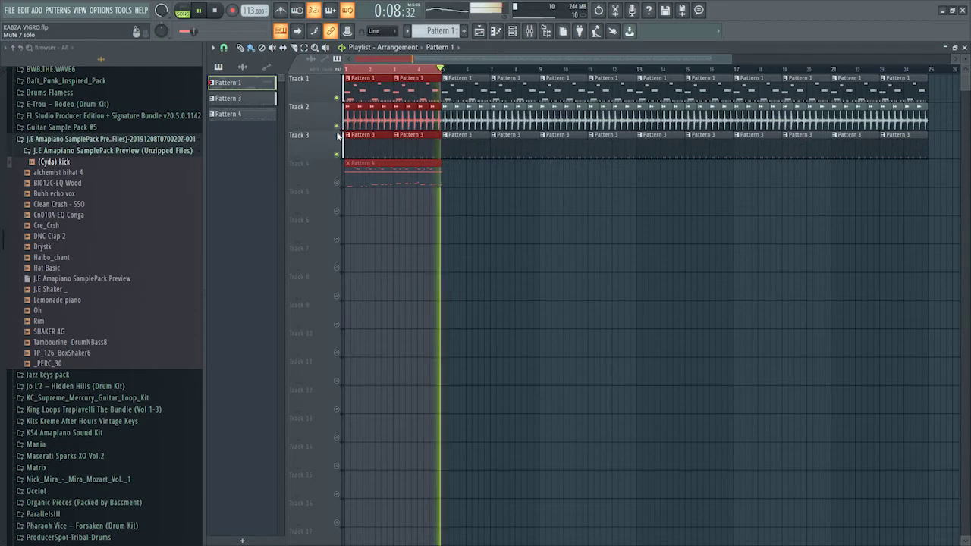
pyautogui.click(337, 183)
# Step: Repeat the four-bar Pattern 4 clip across bars 5 to 16 on Track 4
pyautogui.click(511, 33)
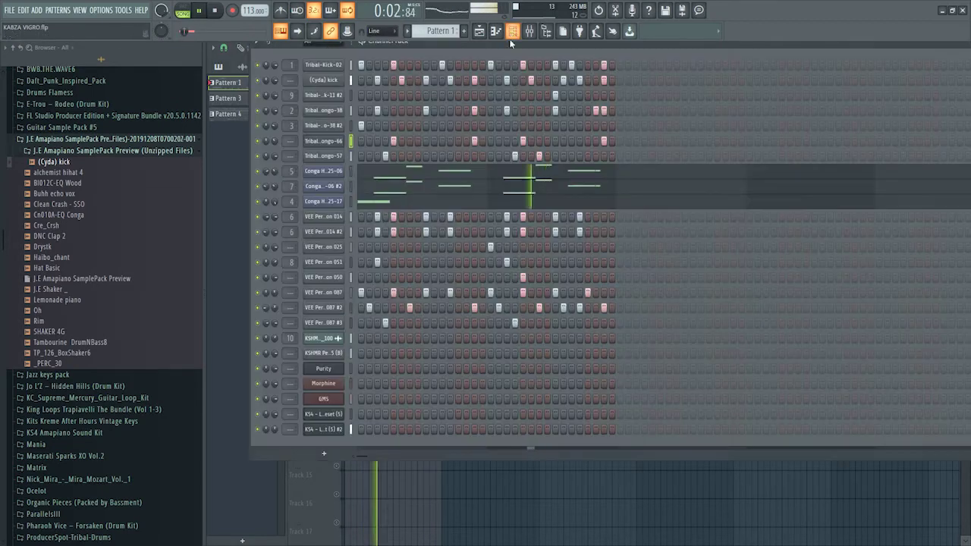
pyautogui.moveTo(572, 42); pyautogui.dragTo(797, 214)
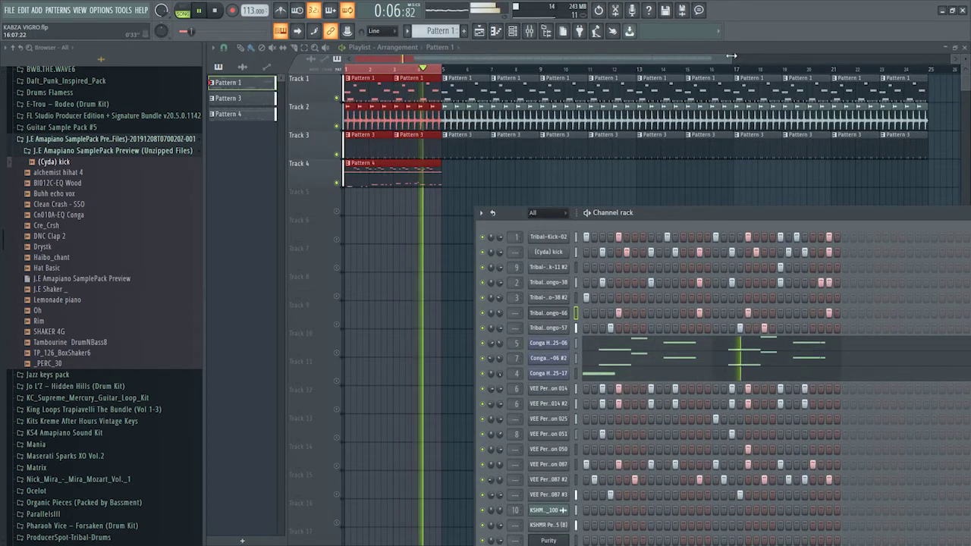
pyautogui.moveTo(725, 59); pyautogui.dragTo(529, 89)
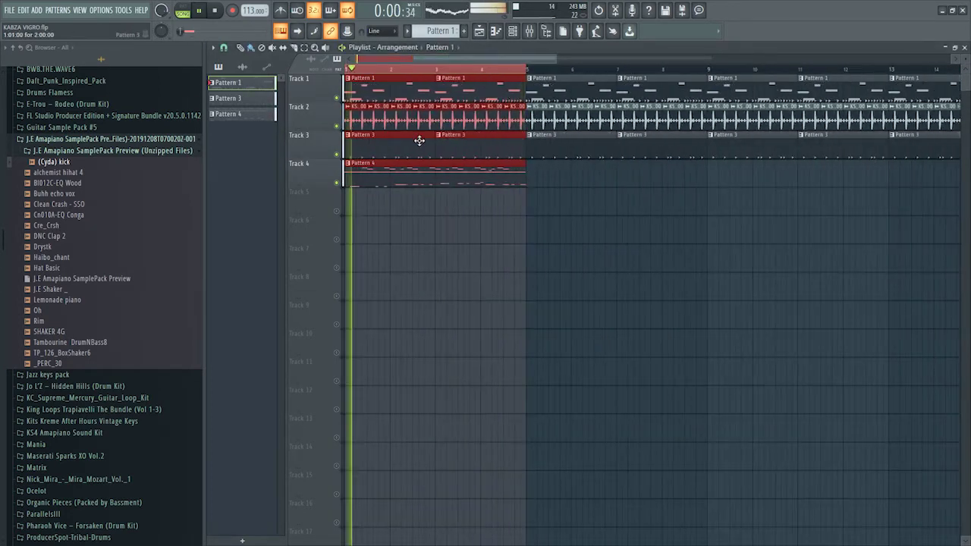
pyautogui.click(529, 205)
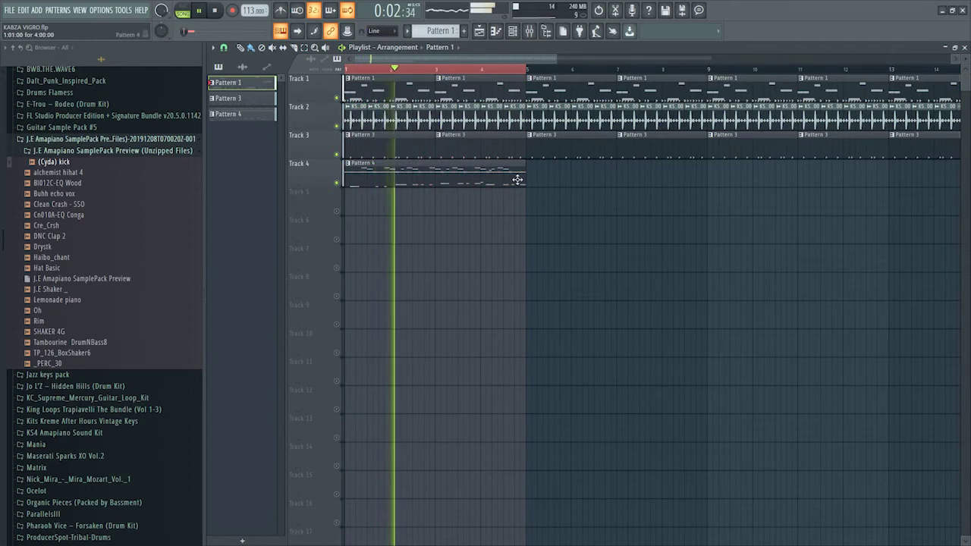
pyautogui.click(519, 179)
pyautogui.moveTo(534, 181)
pyautogui.mouseDown()
pyautogui.moveTo(748, 199)
pyautogui.moveTo(838, 182)
pyautogui.moveTo(893, 193)
pyautogui.mouseUp()
pyautogui.moveTo(659, 167); pyautogui.dragTo(652, 170)
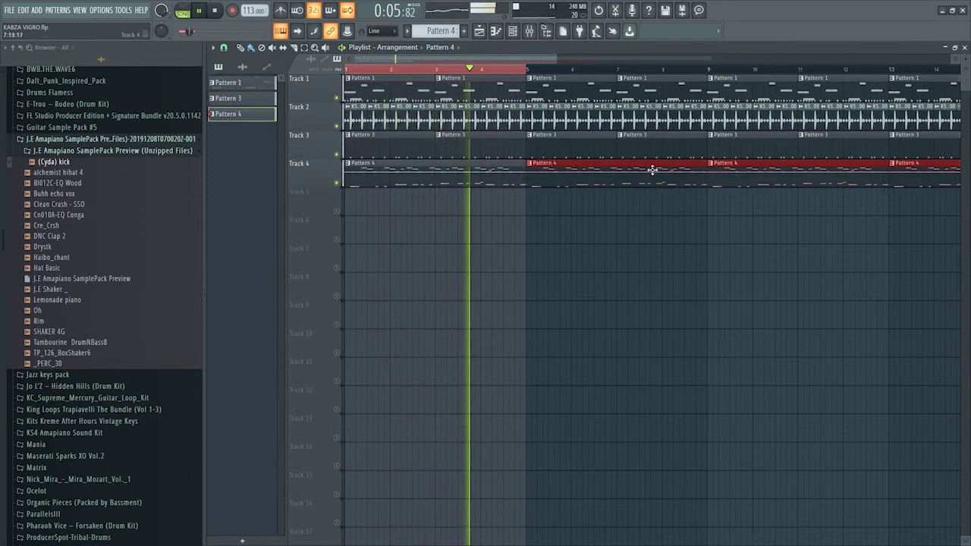
# Step: Split Pattern 4 by channel into separate patterns for each instrument
pyautogui.doubleClick(457, 175)
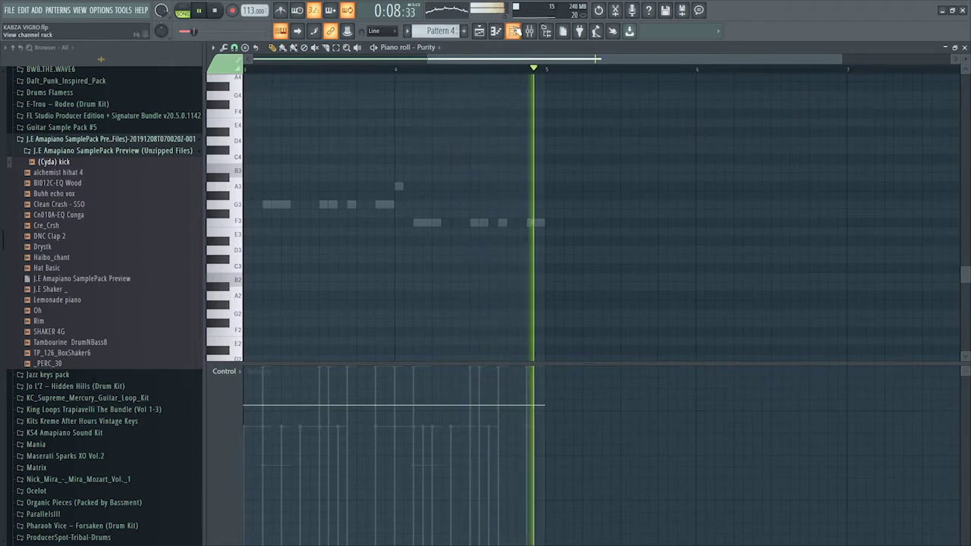
pyautogui.click(512, 31)
pyautogui.click(432, 30)
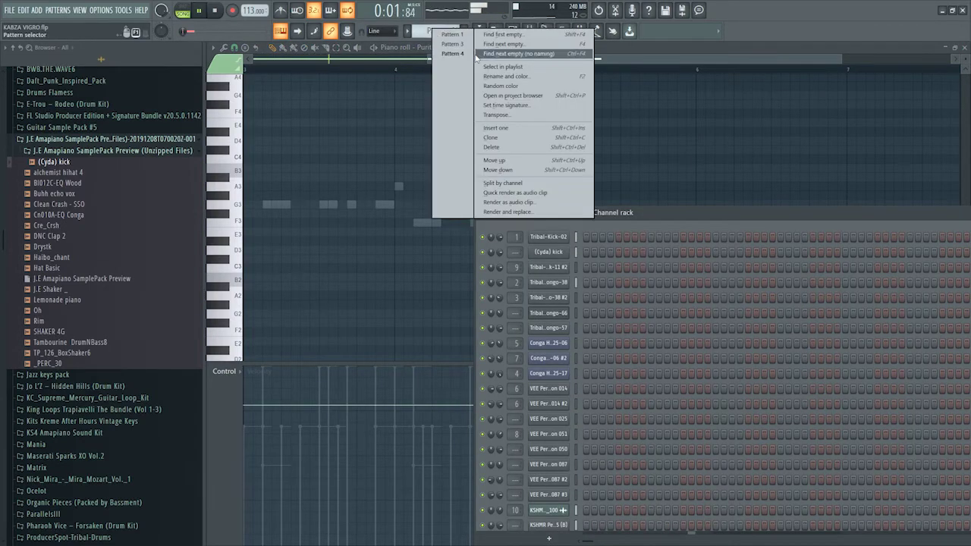
pyautogui.click(539, 192)
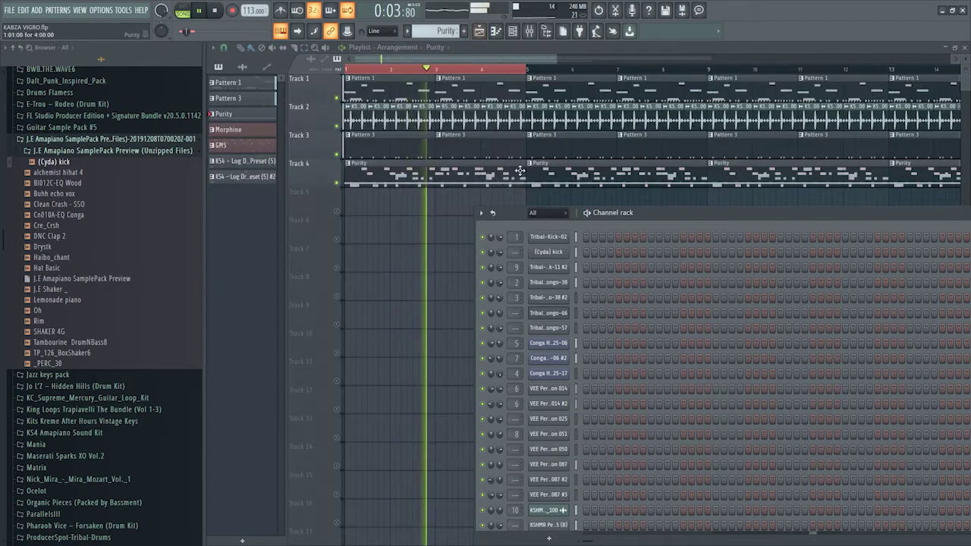
# Step: Close the channel rack and delete all Purity clips from Track 4
pyautogui.click(514, 31)
pyautogui.scroll(-3, 834, 154)
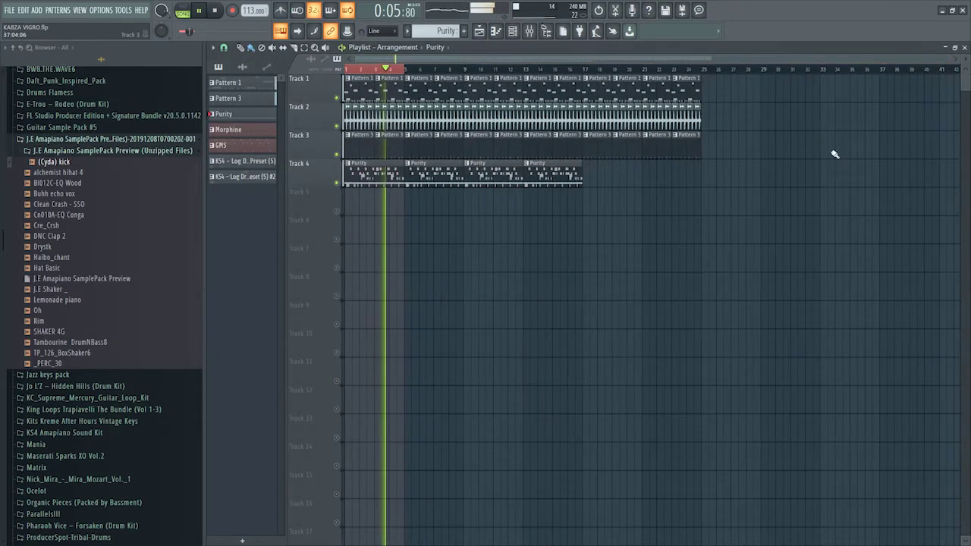
pyautogui.moveTo(595, 181); pyautogui.dragTo(372, 172)
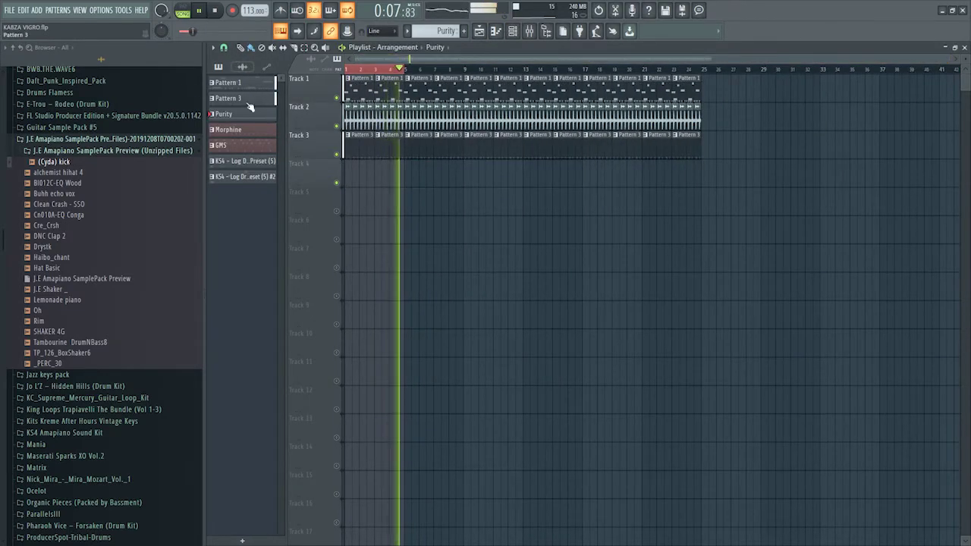
# Step: Place the Purity, Morphine, GMS and both KS4 log drum patterns on Tracks 4 to 8 at bar 1 and duplicate them through bar 12
pyautogui.keyDown('shift'); pyautogui.click(239, 179); pyautogui.keyUp('shift')
pyautogui.moveTo(252, 119); pyautogui.dragTo(345, 180)
pyautogui.hotkey('ctrl', 'b')
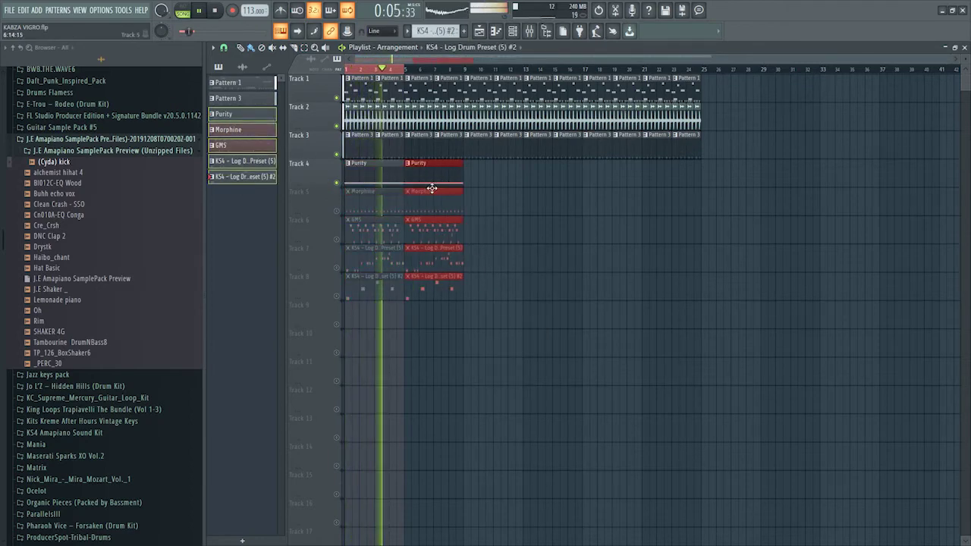
pyautogui.hotkey('ctrl', 'b')
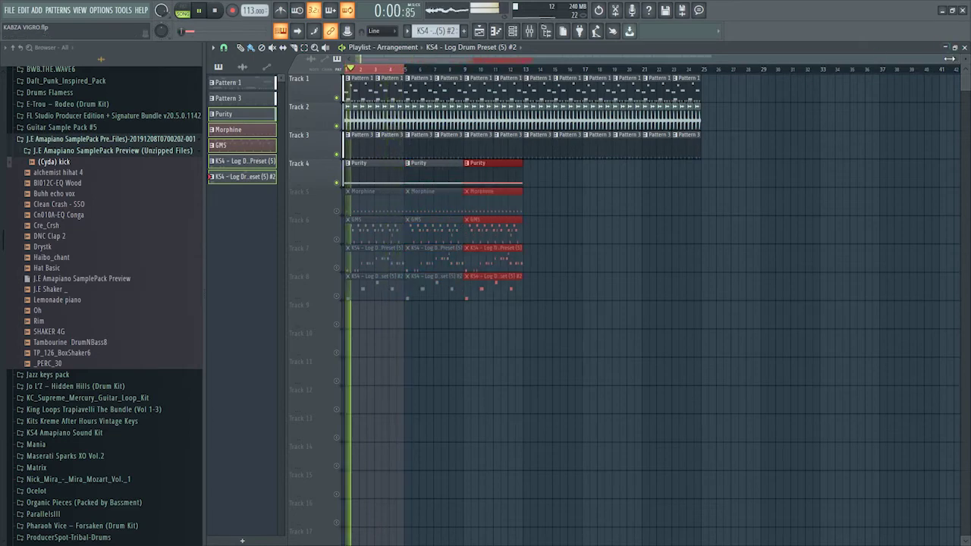
# Step: Extend the playlist loop selection through bar 8 and delete the Purity clip at bar 1
pyautogui.moveTo(948, 58); pyautogui.dragTo(648, 101)
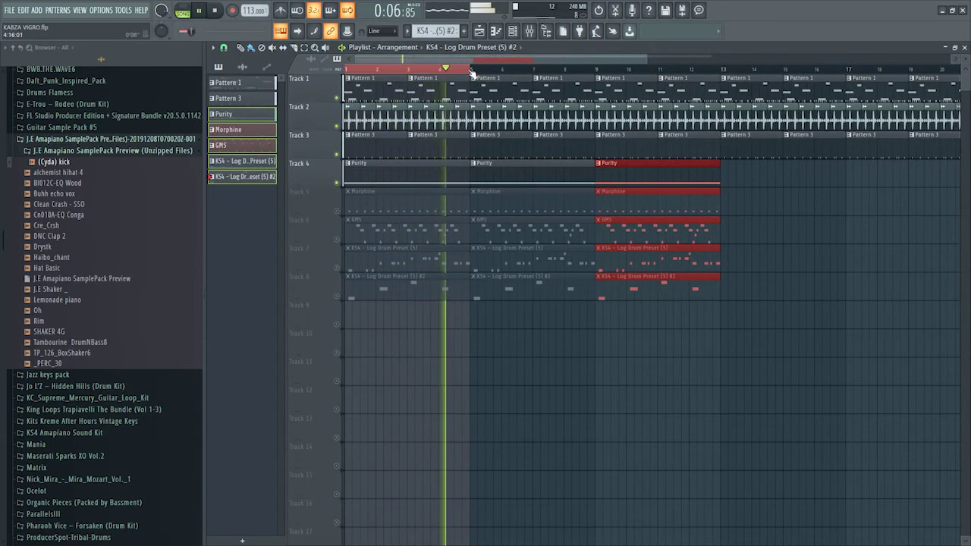
pyautogui.moveTo(471, 71); pyautogui.dragTo(595, 73)
pyautogui.rightClick(417, 168)
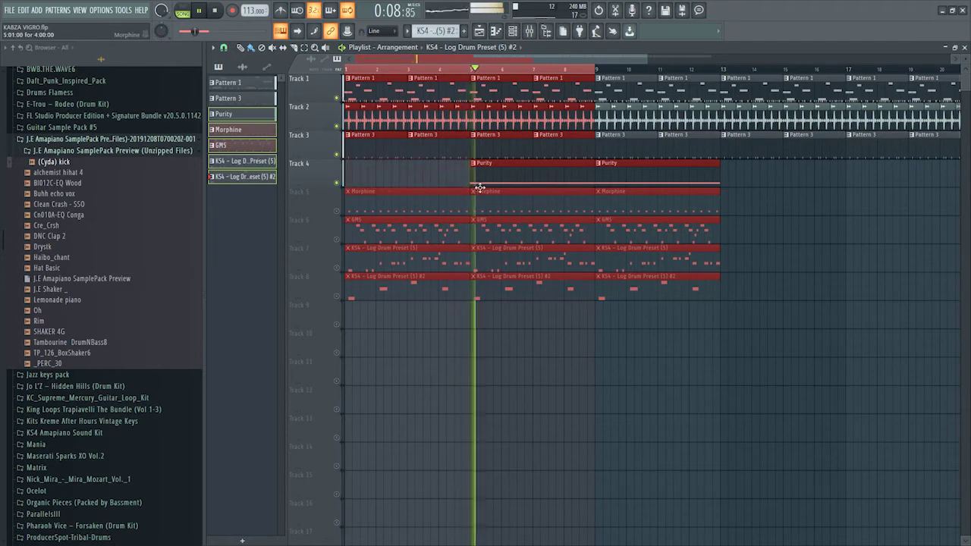
# Step: Unmute Track 5 and delete its Morphine clips at bars 1 and 5
pyautogui.click(338, 213)
pyautogui.rightClick(369, 195)
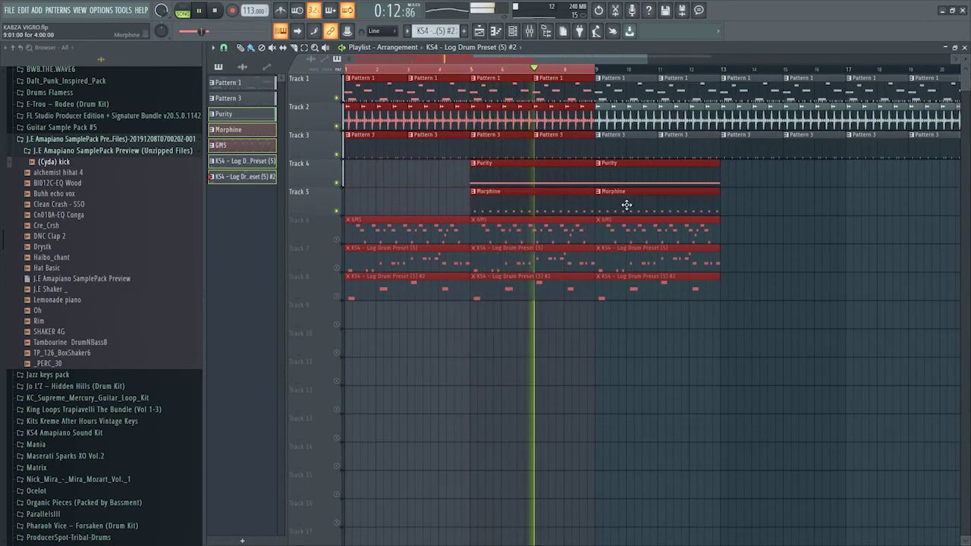
pyautogui.click(494, 177)
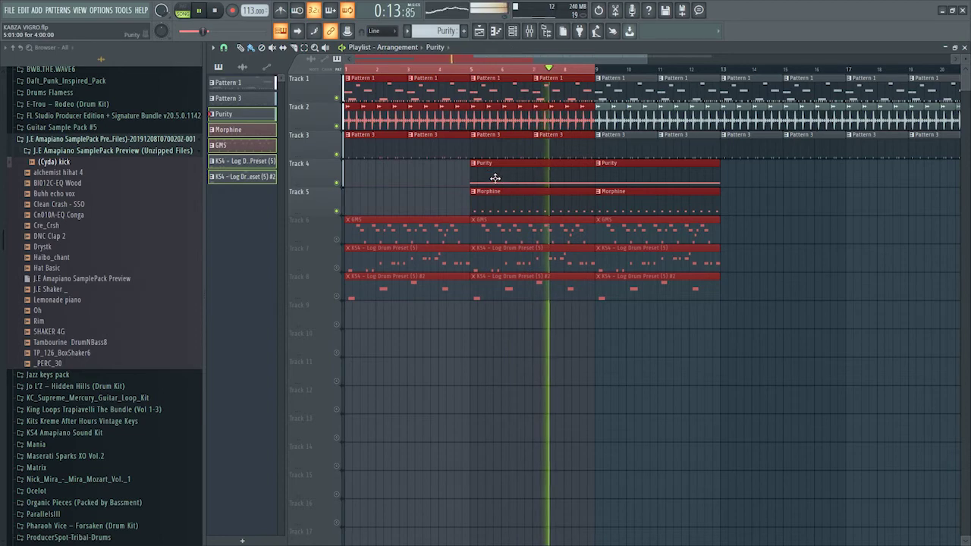
pyautogui.rightClick(541, 200)
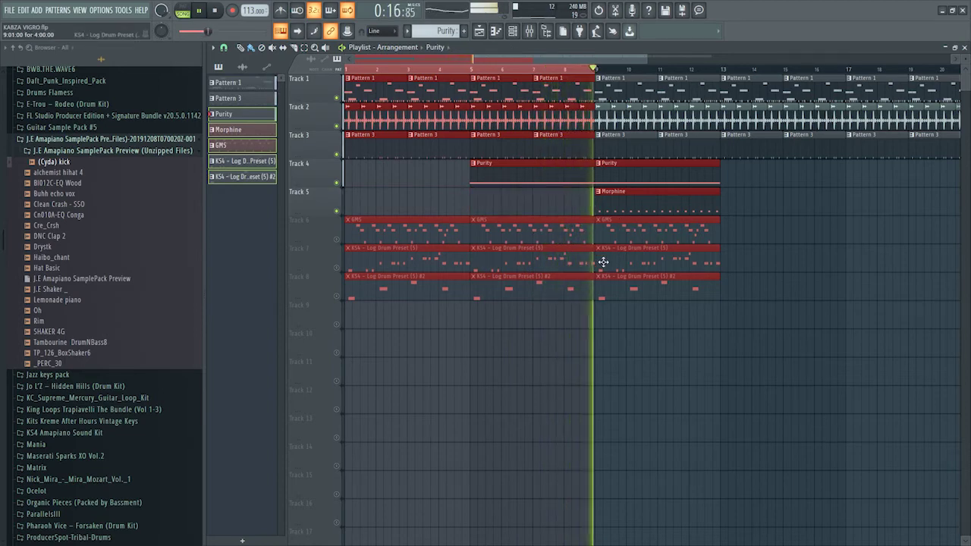
# Step: Extend the loop selection through bar 16, then delete the GMS clips at bars 1 and 5 and unmute Track 6
pyautogui.moveTo(599, 69); pyautogui.dragTo(846, 69)
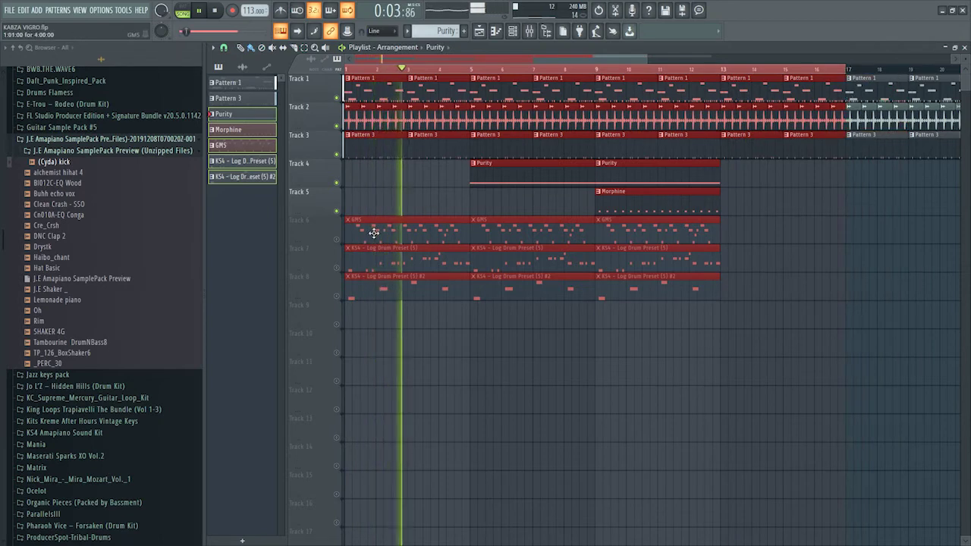
pyautogui.rightClick(440, 228)
pyautogui.rightClick(493, 231)
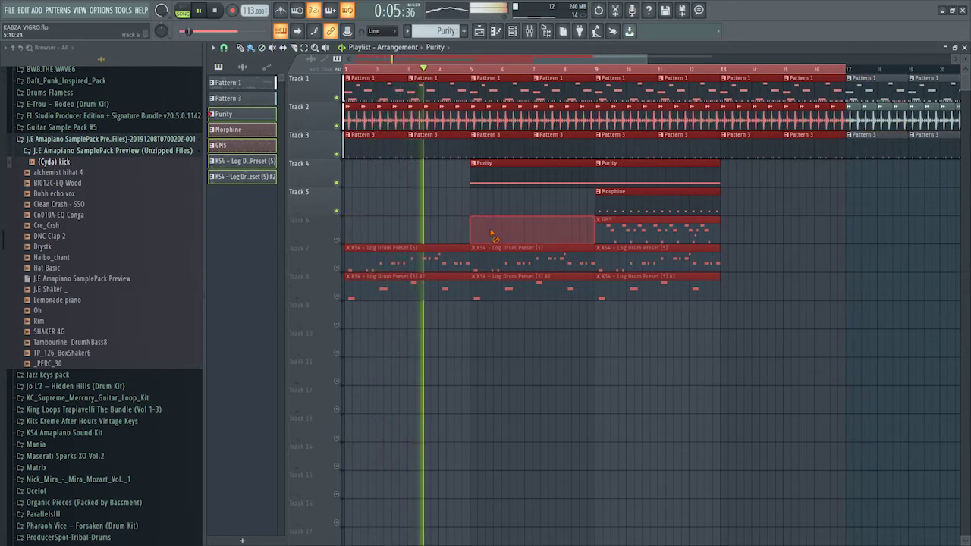
pyautogui.click(336, 240)
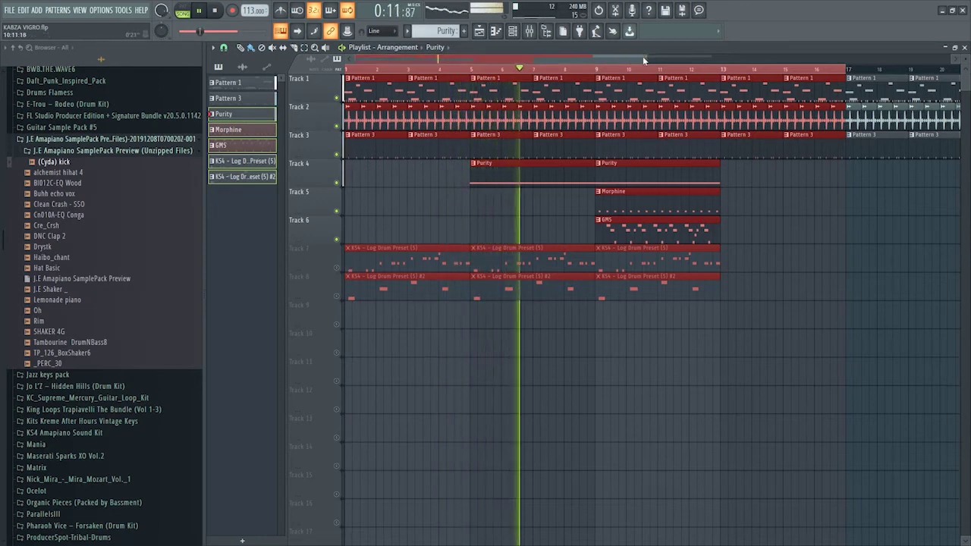
# Step: Move the channel rack below the Track 6 clips and mute the Tribal-Kick-02 channel
pyautogui.moveTo(648, 58); pyautogui.dragTo(551, 59)
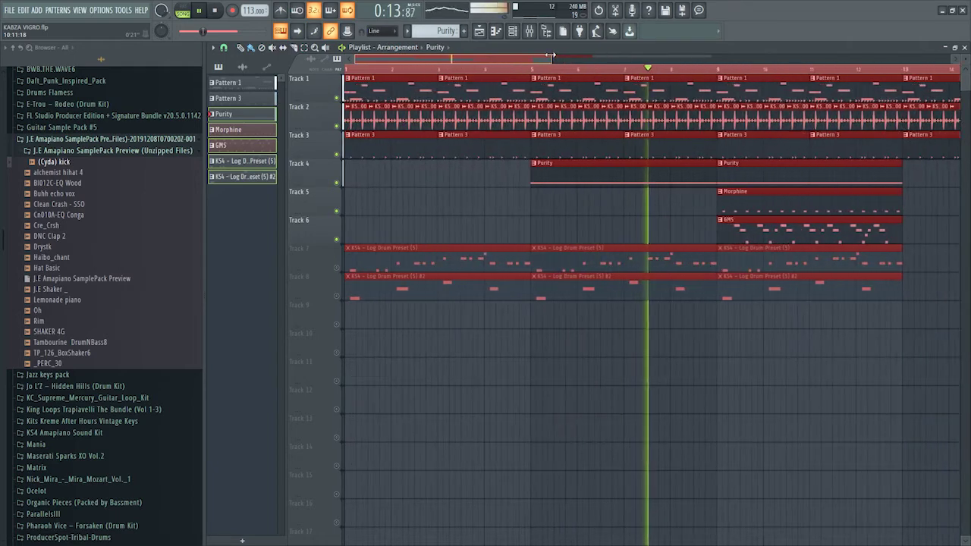
pyautogui.press('F6')
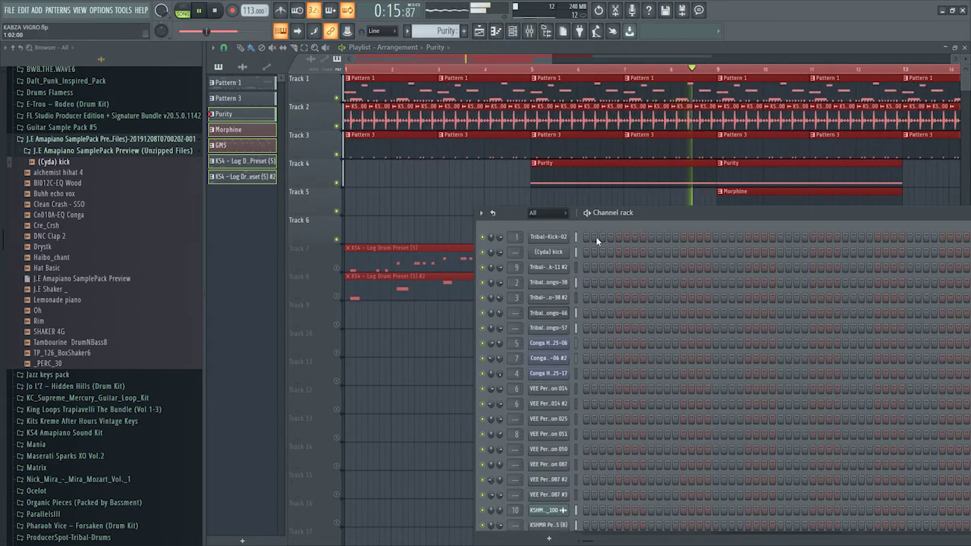
pyautogui.moveTo(637, 214); pyautogui.dragTo(430, 276)
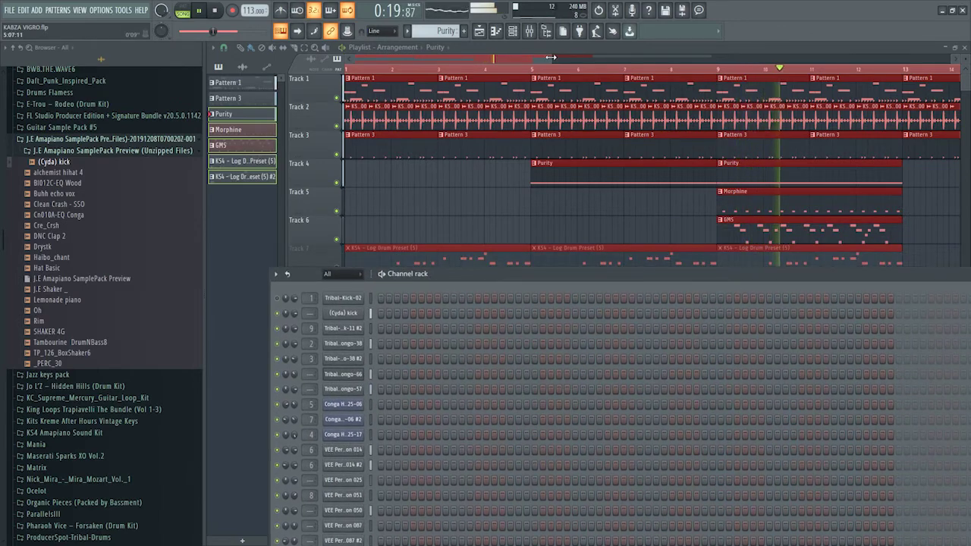
pyautogui.moveTo(551, 58); pyautogui.dragTo(696, 58)
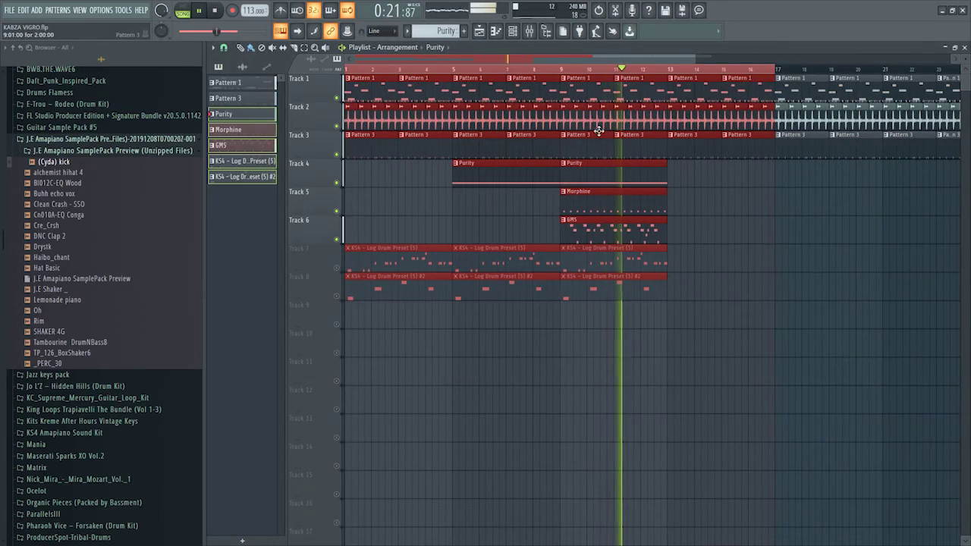
# Step: Open Pattern 1, place the channel rack higher on screen, and mute the Conga House 125-17 channel
pyautogui.doubleClick(587, 89)
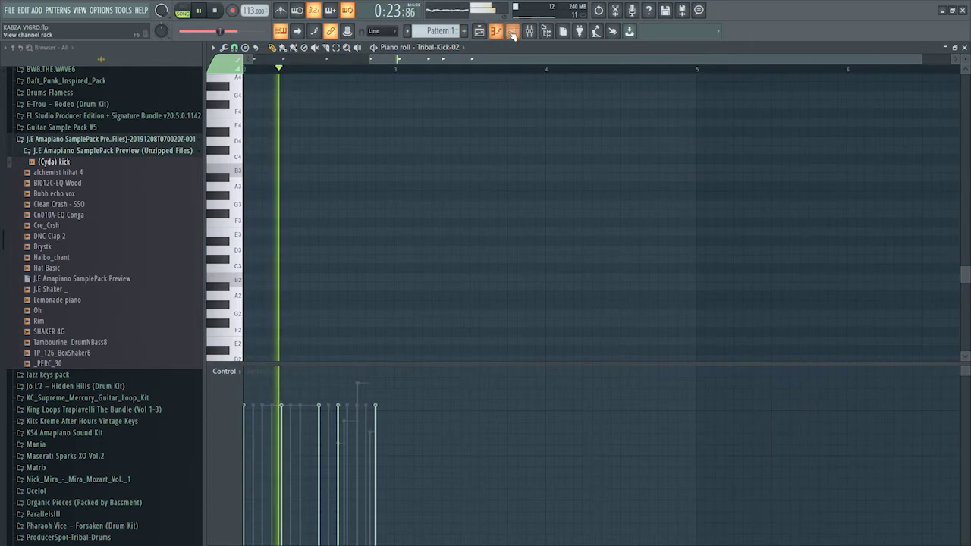
pyautogui.press('F6')
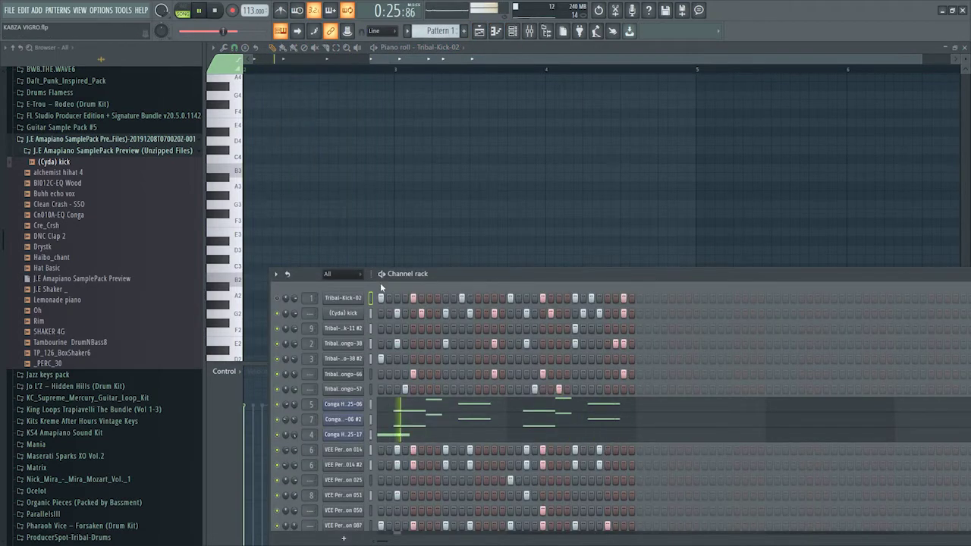
pyautogui.moveTo(439, 273); pyautogui.dragTo(426, 119)
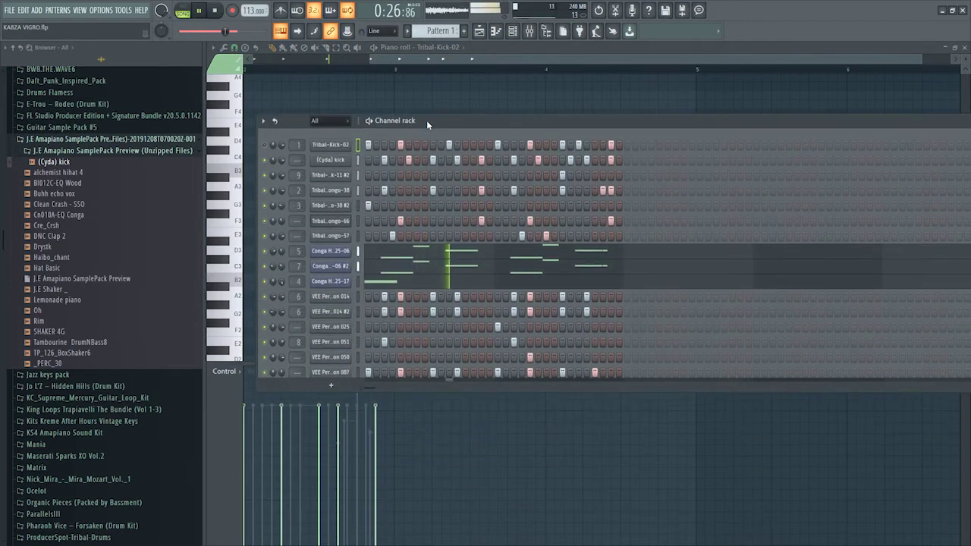
pyautogui.click(265, 281)
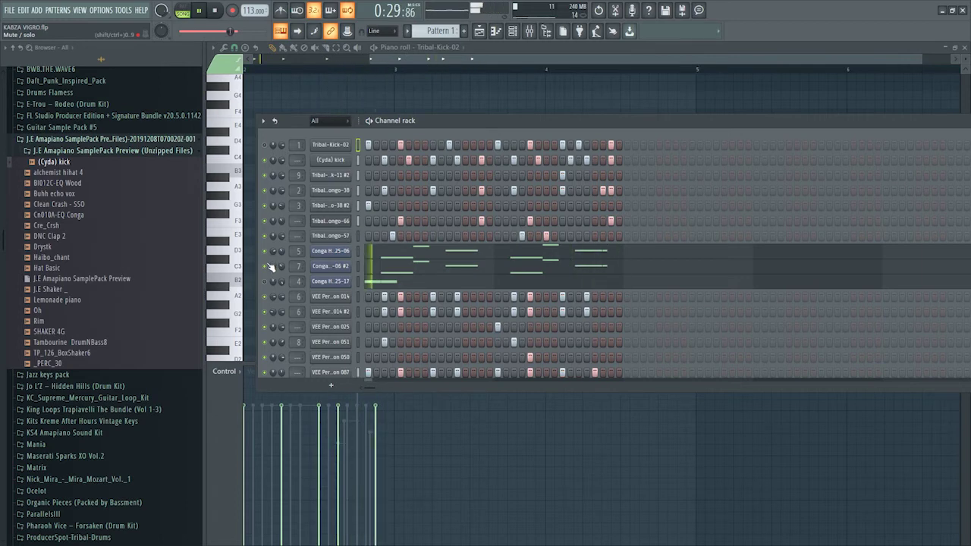
# Step: In Conga House 125-06, replace the Slice #7 notes before bar 3 with one longer Slice #5 note ending near bar 3
pyautogui.click(605, 253)
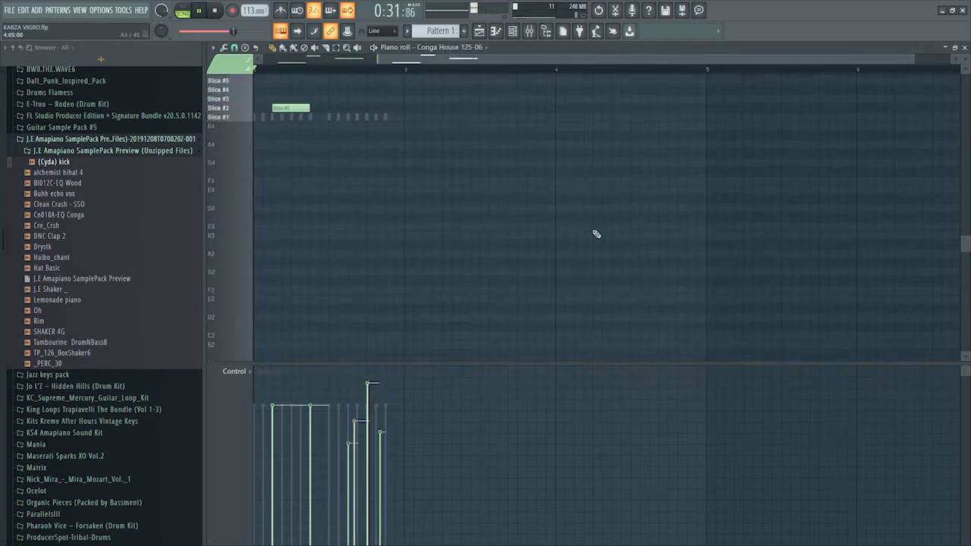
pyautogui.scroll(2, 554, 205)
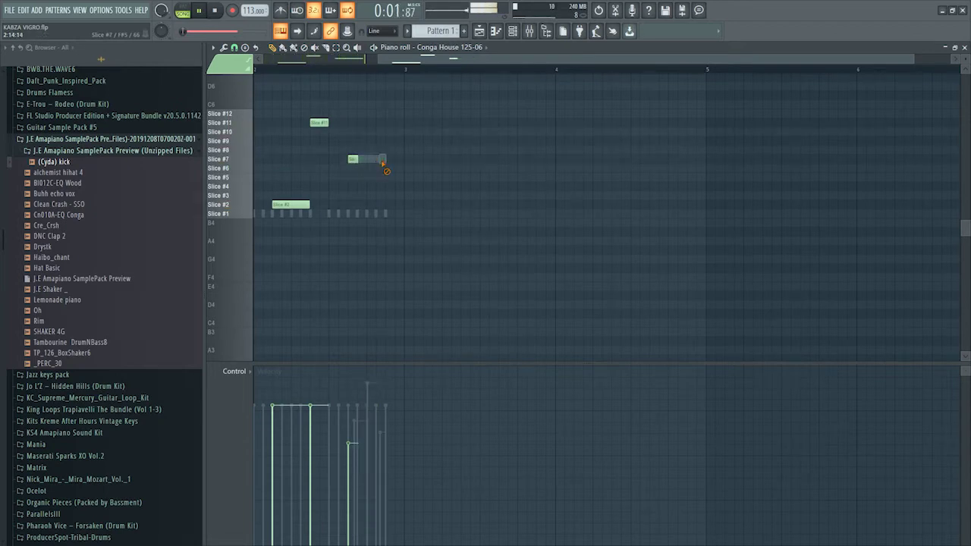
pyautogui.moveTo(365, 164); pyautogui.dragTo(410, 172)
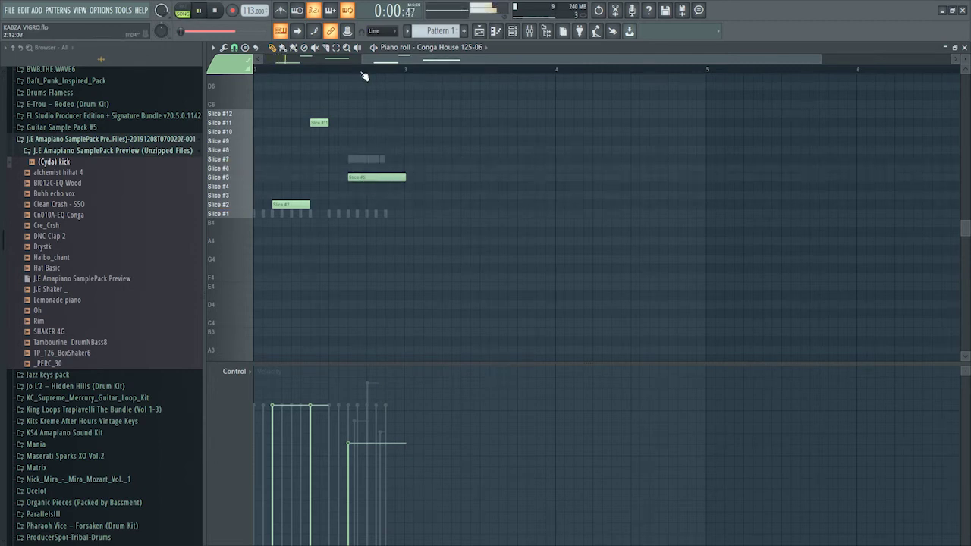
pyautogui.moveTo(399, 165); pyautogui.dragTo(407, 157)
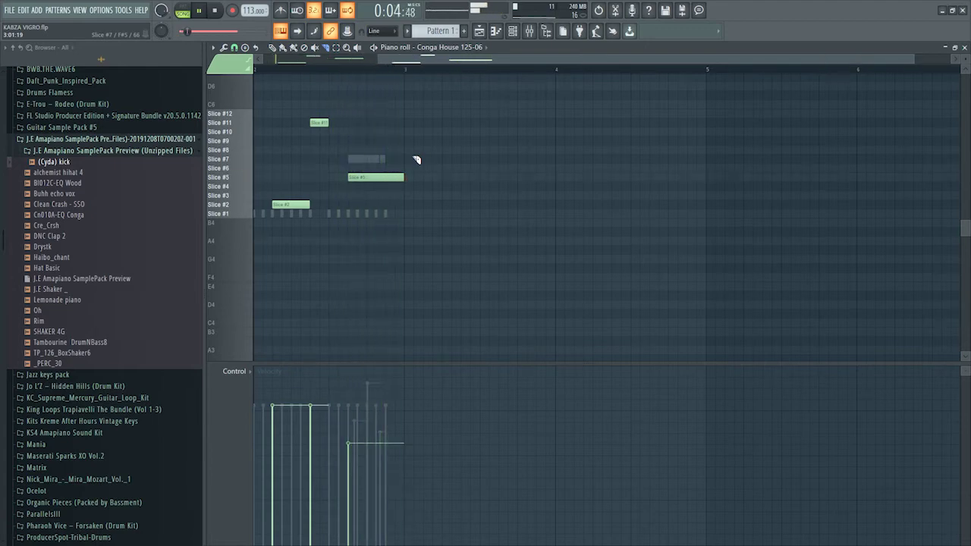
# Step: Delete the Slice #5 note in Conga House 125-06 and the Slice #7 notes before bar 3 in Conga House 125-06 #2
pyautogui.rightClick(355, 177)
pyautogui.rightClick(367, 160)
pyautogui.rightClick(367, 160)
pyautogui.rightClick(358, 159)
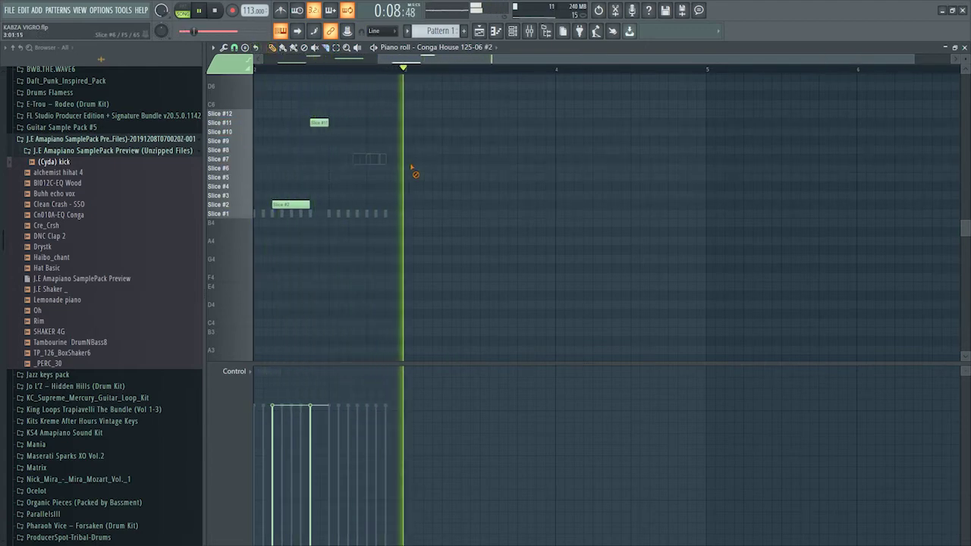
# Step: In the playlist, play from bar 5, unmute Track 8, and delete its KS4 - Log Drum Preset (5) #2 clip at bar 1
pyautogui.click(279, 31)
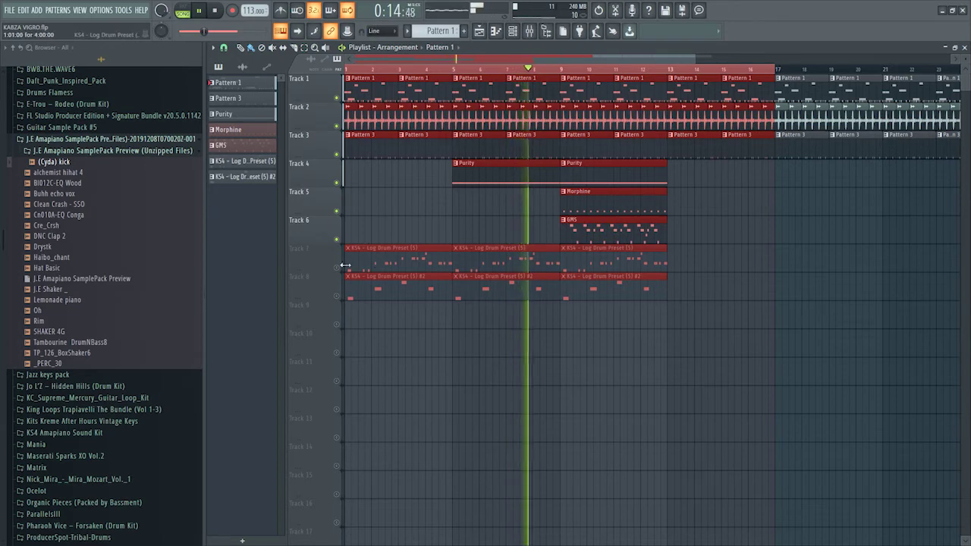
pyautogui.click(452, 70)
pyautogui.click(337, 295)
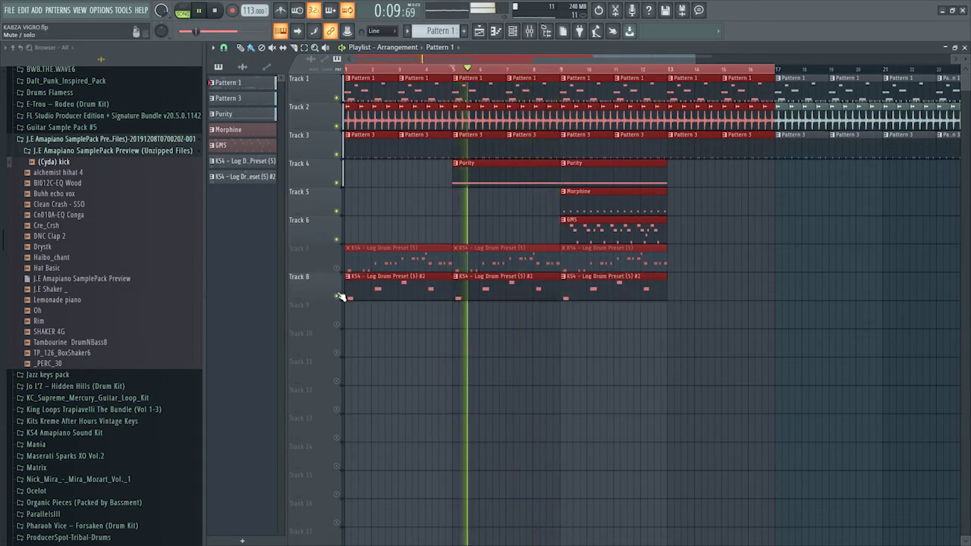
pyautogui.rightClick(406, 282)
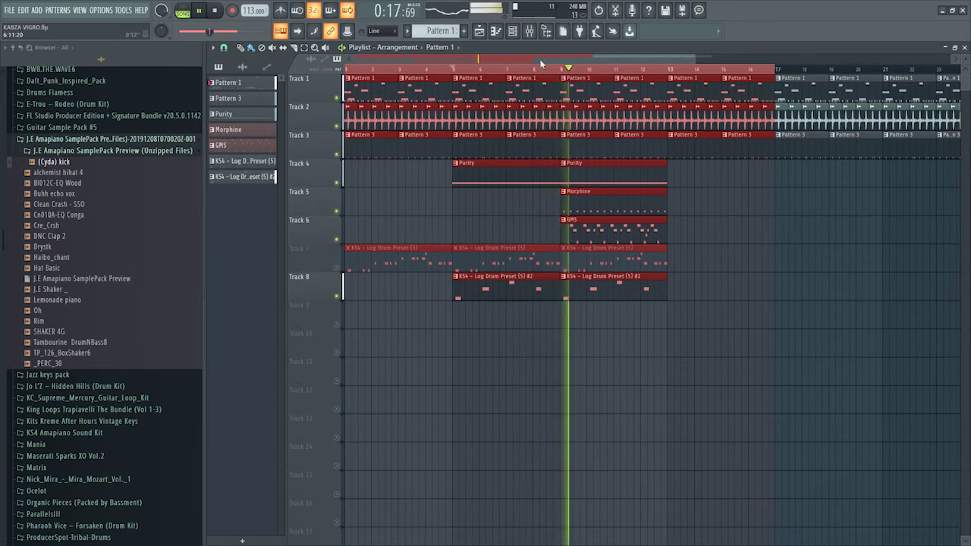
# Step: Enlarge the channel rack to show every channel down to the log drum presets, then replay the arrangement from bar 5
pyautogui.click(514, 34)
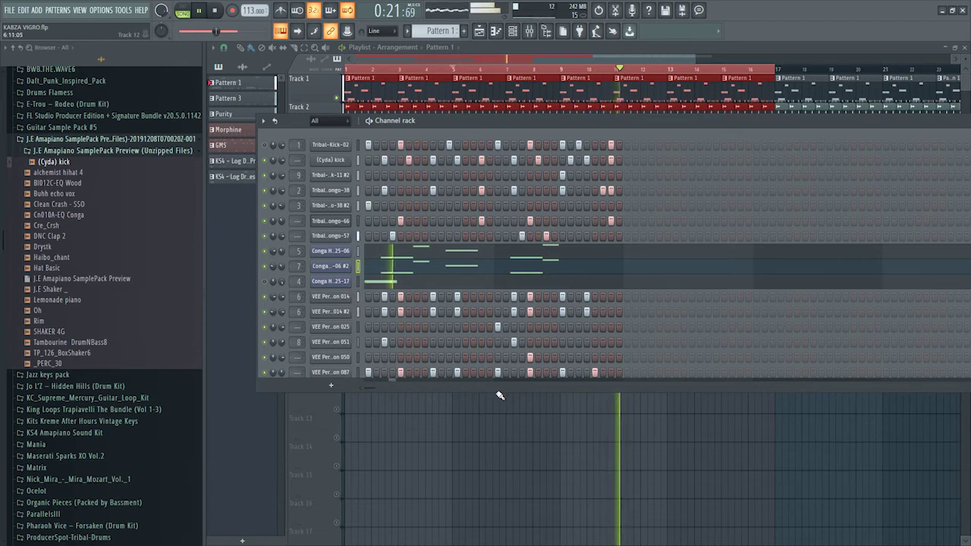
pyautogui.moveTo(500, 391); pyautogui.dragTo(527, 543)
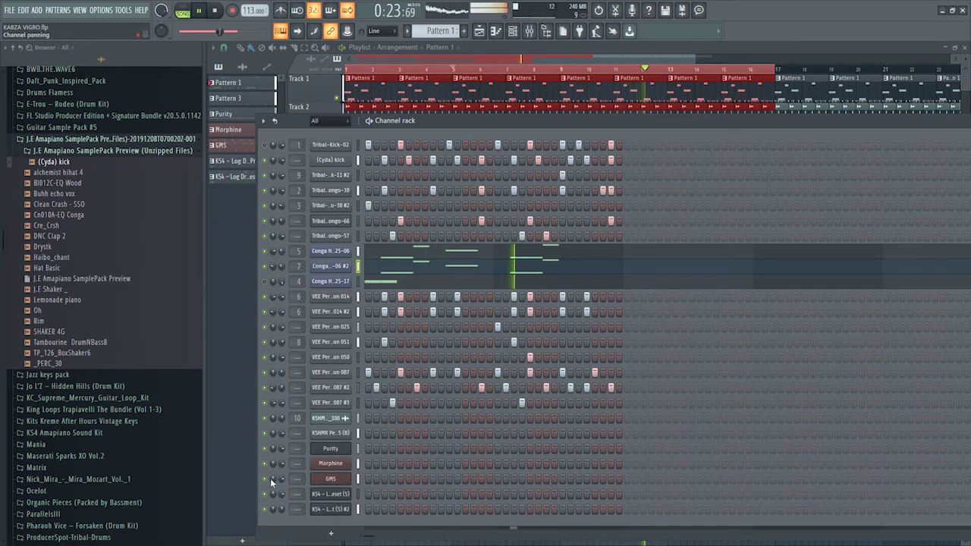
pyautogui.rightClick(282, 512)
pyautogui.click(301, 398)
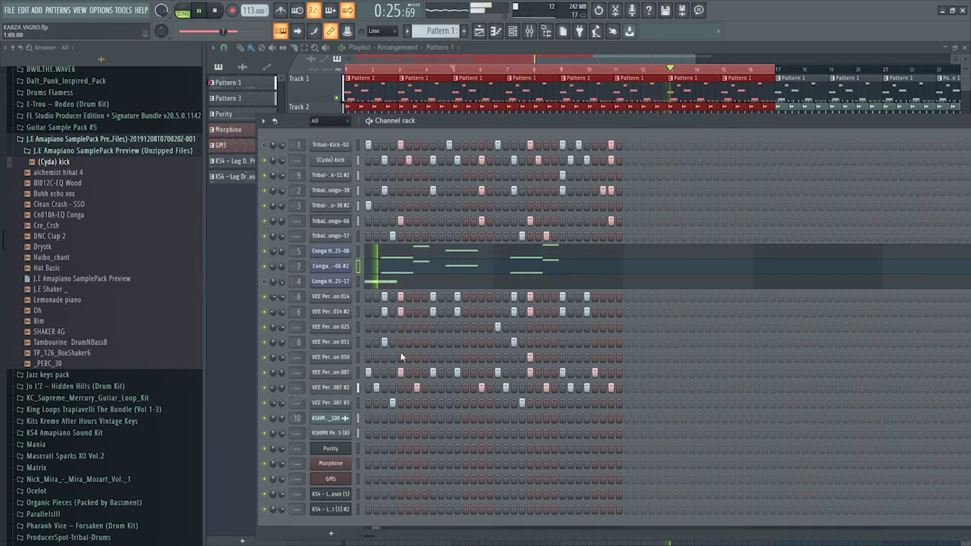
pyautogui.press('F6')
pyautogui.press('space')
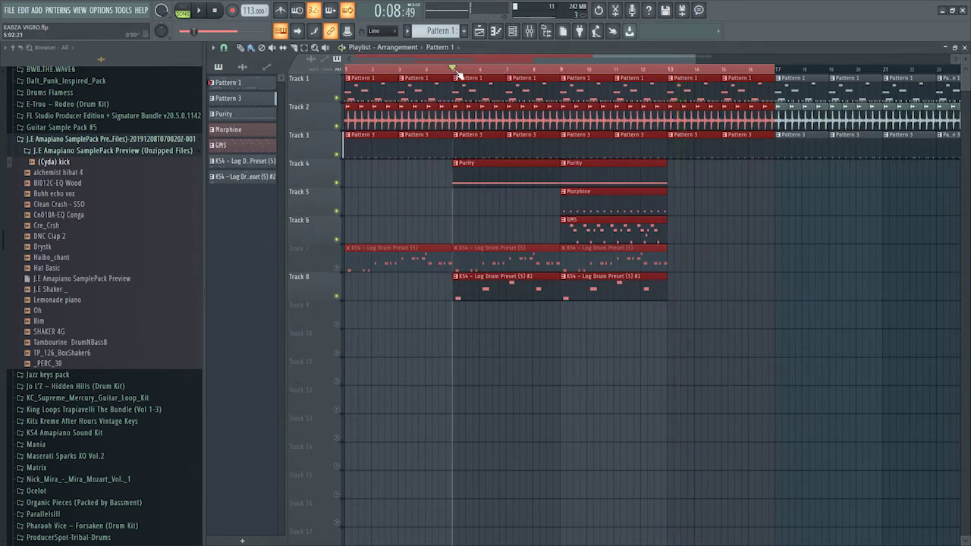
pyautogui.press('space')
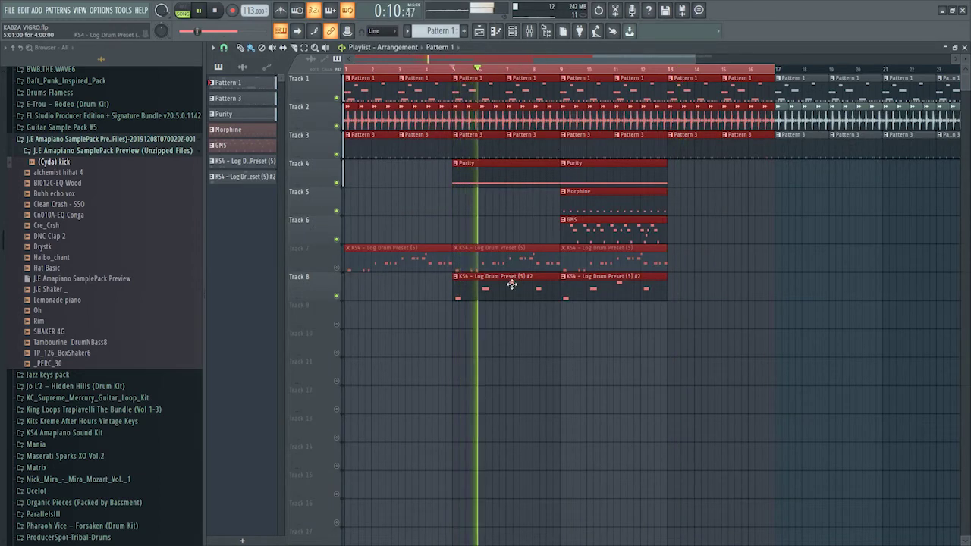
# Step: Raise the velocity of the four notes in the KS4 - Log Drum Preset (5) #2 pattern and return to the playlist
pyautogui.doubleClick(461, 293)
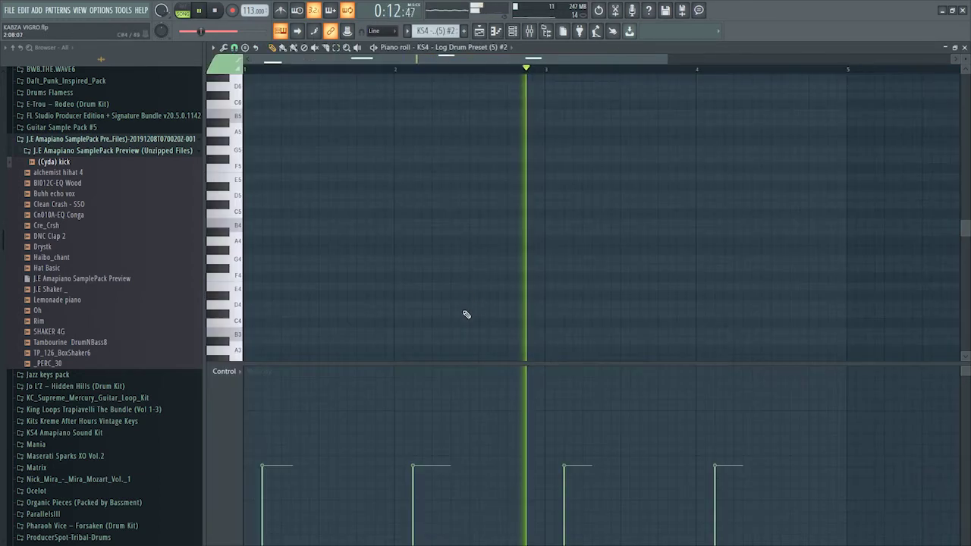
pyautogui.scroll(-8, 435, 232)
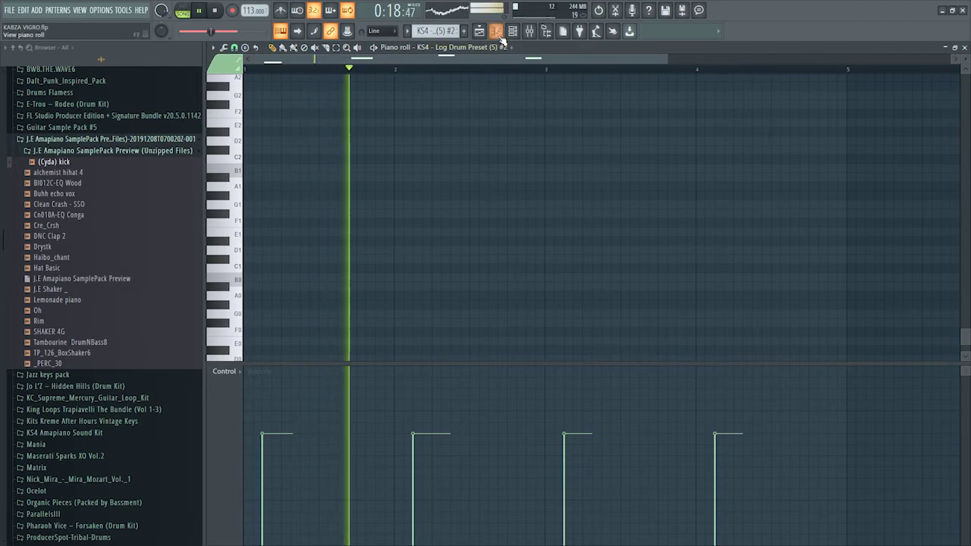
pyautogui.click(512, 31)
pyautogui.click(544, 49)
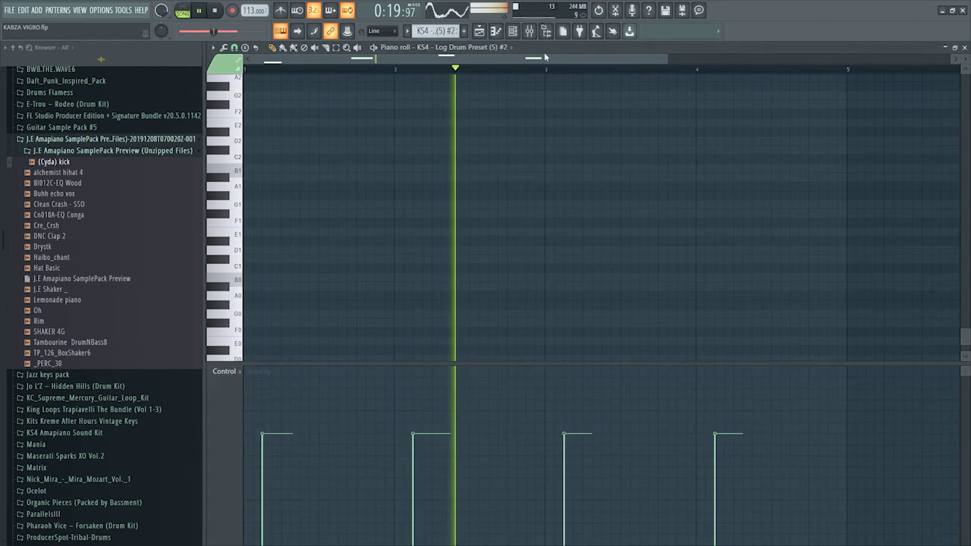
pyautogui.click(480, 32)
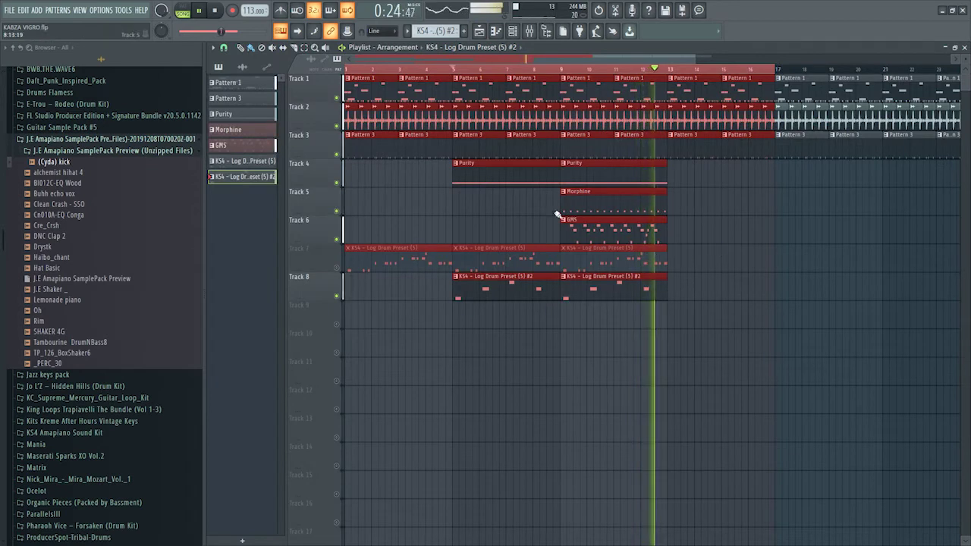
# Step: Delete the Track 7 log drum clips at bars 1 and 5, unmute the track, and clear the clip selection
pyautogui.rightClick(374, 260)
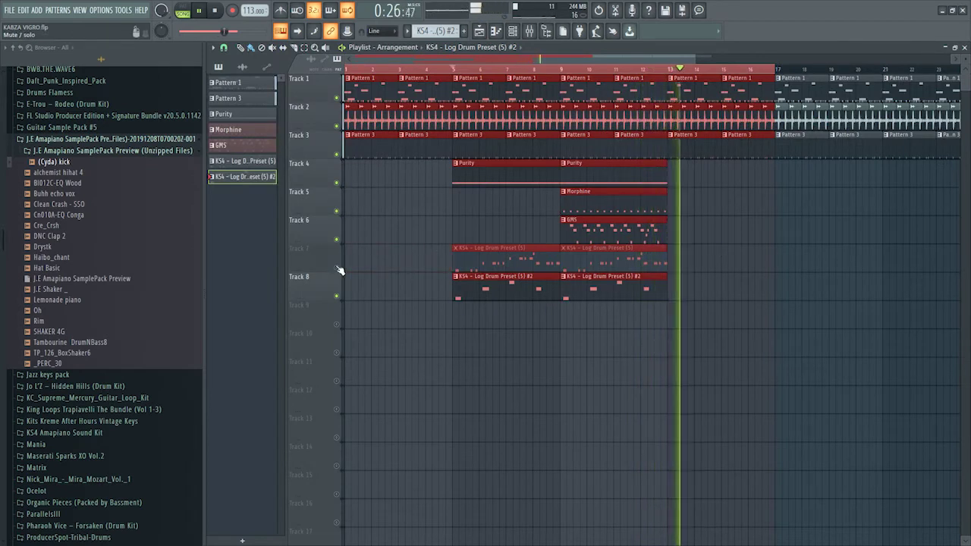
pyautogui.click(336, 268)
pyautogui.press('space')
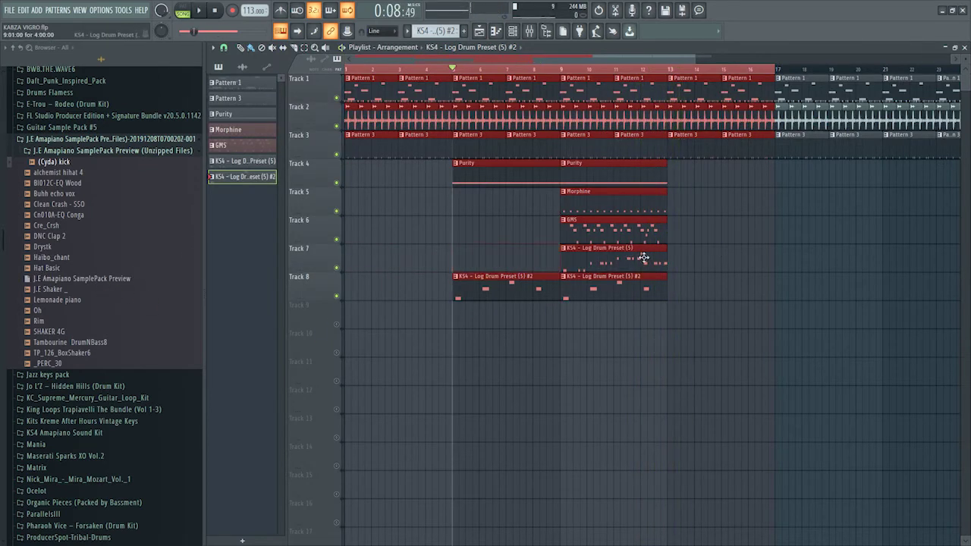
pyautogui.click(809, 216)
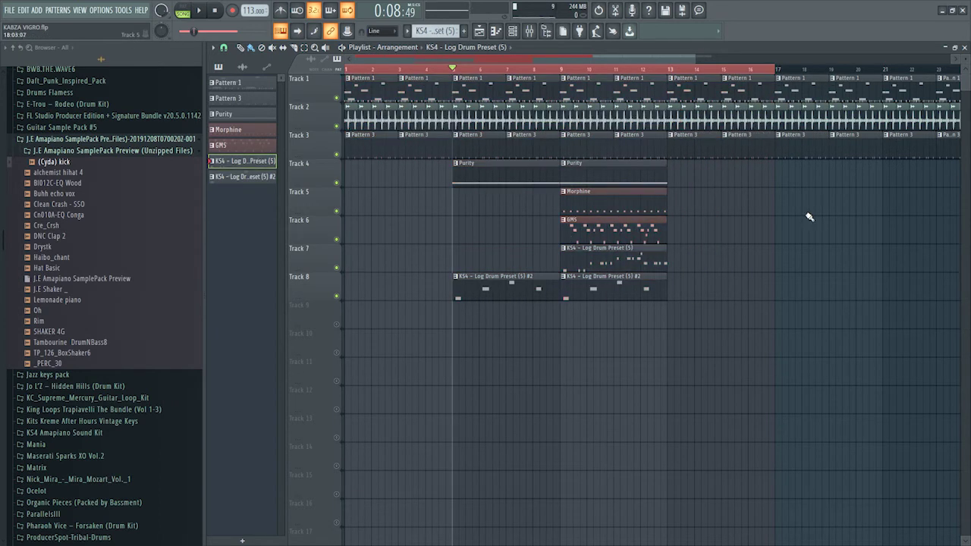
# Step: Collapse the J.E Amapiano sample pack folder in the browser and open the KS4 Amapiano Sound Kit folder
pyautogui.scroll(4, 64, 318)
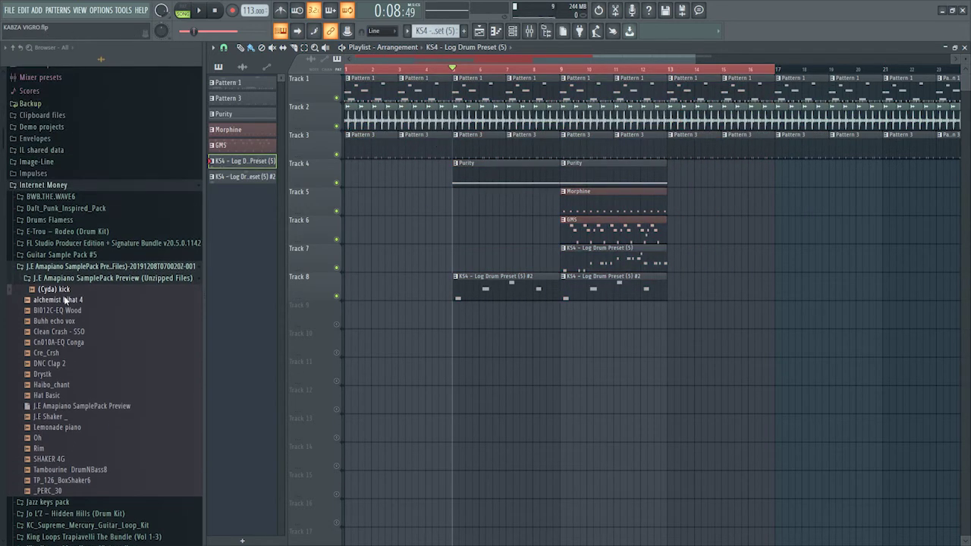
pyautogui.click(67, 266)
pyautogui.scroll(-4, 34, 307)
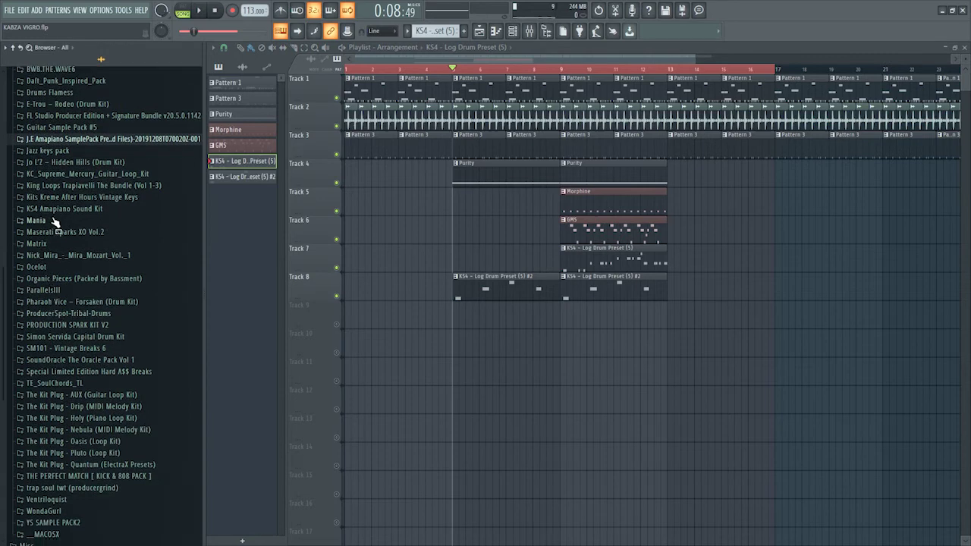
pyautogui.click(54, 210)
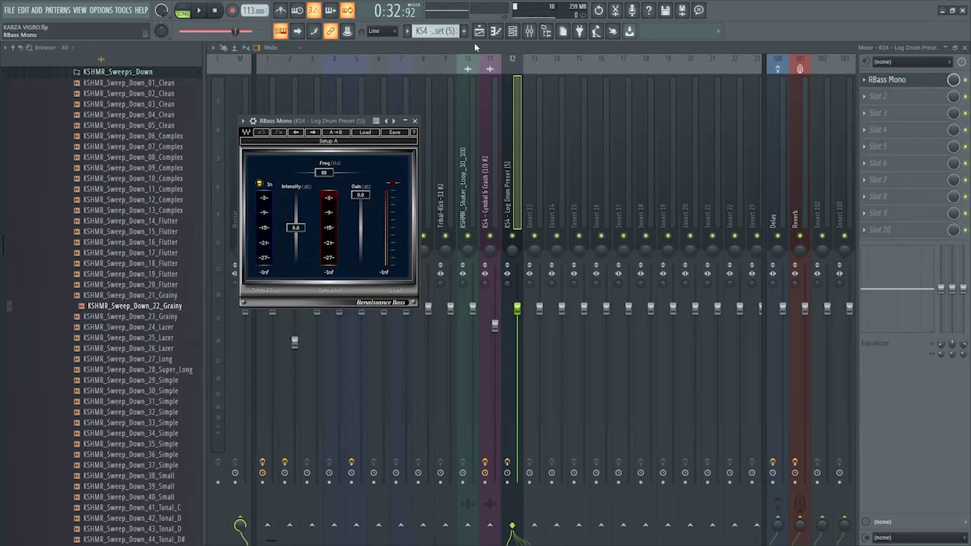
# Step: Set the RBass Mono frequency on the KS4 - Log Drum Preset (5) mixer track to 50 Hz and play the song
pyautogui.press('x')
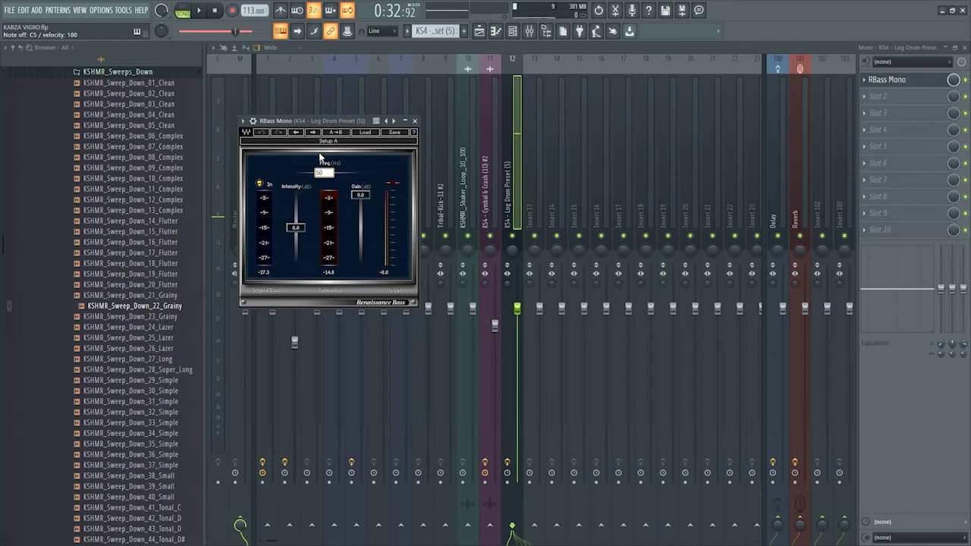
pyautogui.press('Return')
pyautogui.press('space')
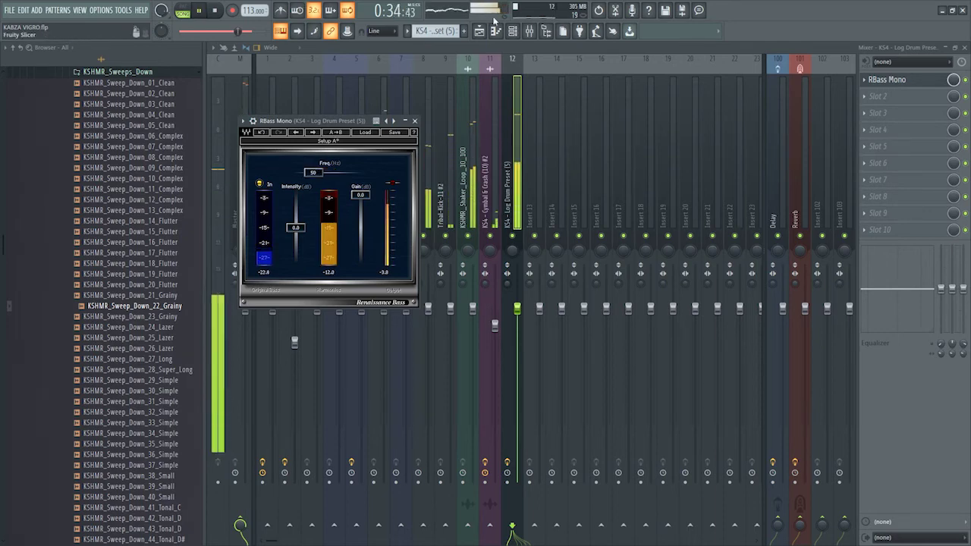
# Step: Route the KS4 - Log Drum Preset (5) #2 channel to mixer track 12 and close the channel rack
pyautogui.click(512, 32)
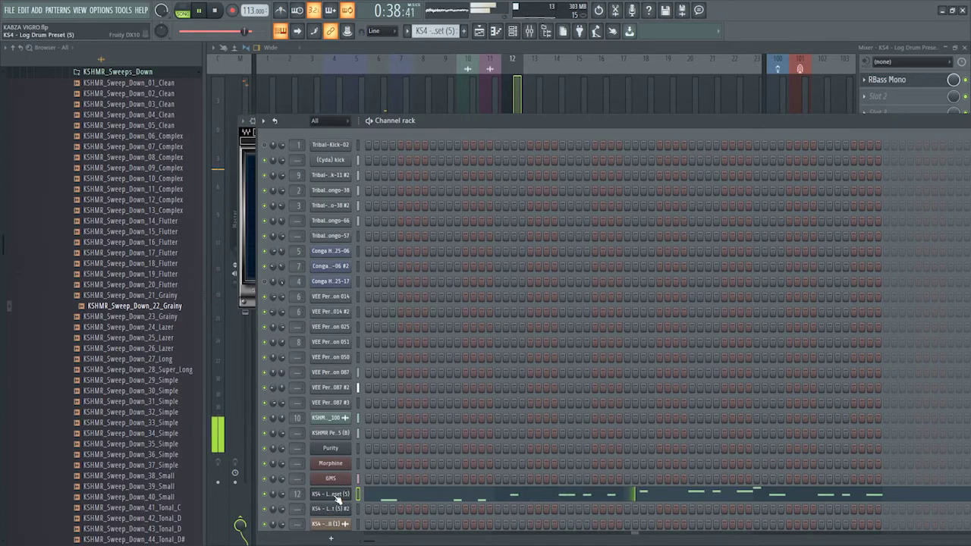
pyautogui.scroll(3, 295, 508)
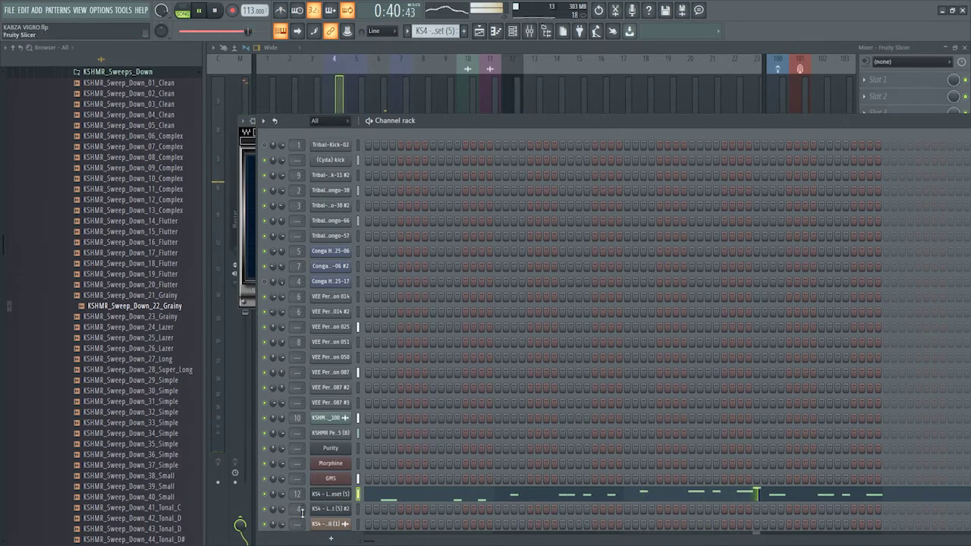
pyautogui.scroll(2, 298, 508)
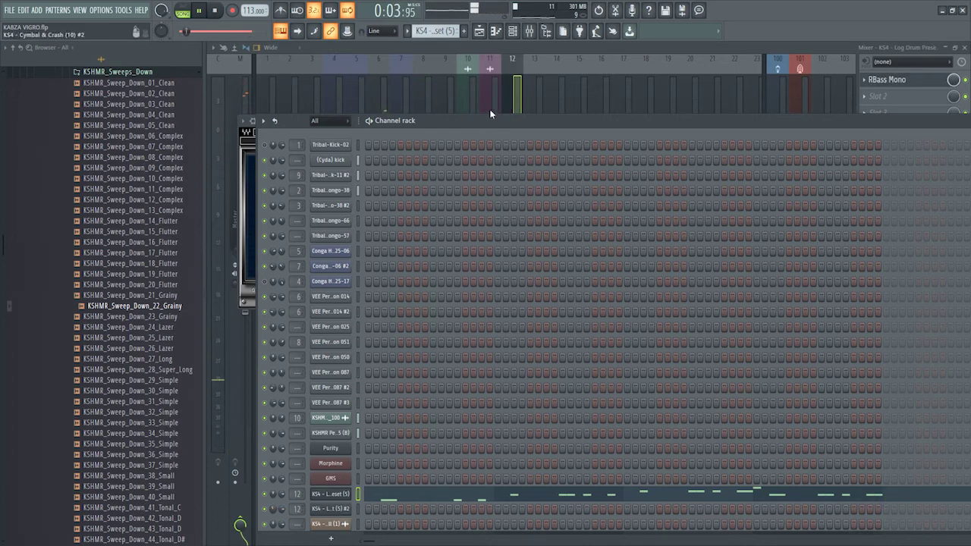
pyautogui.press('F6')
# Step: In the playlist, play from near bar 15, mute Track 8, and solo the Track 7 log drum
pyautogui.press('F5')
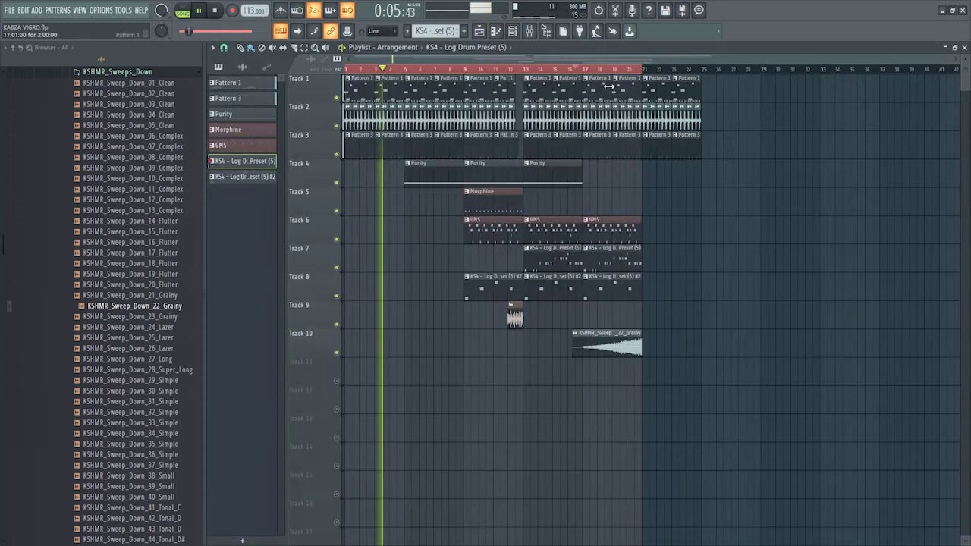
pyautogui.click(551, 69)
pyautogui.click(336, 296)
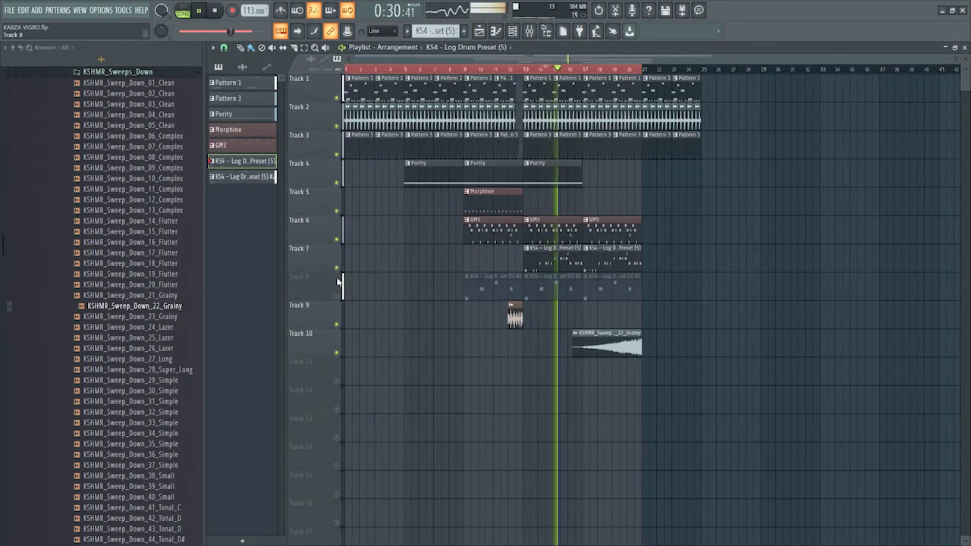
pyautogui.rightClick(338, 267)
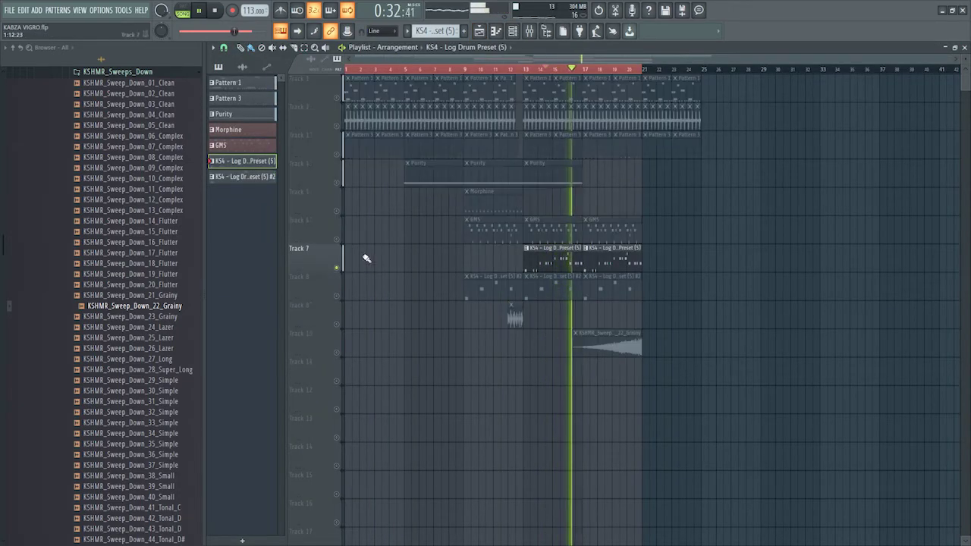
# Step: Play the soloed log drum from near bar 12 and open the KS4 - Log Drum Preset (5) channel's miscellaneous settings
pyautogui.click(511, 71)
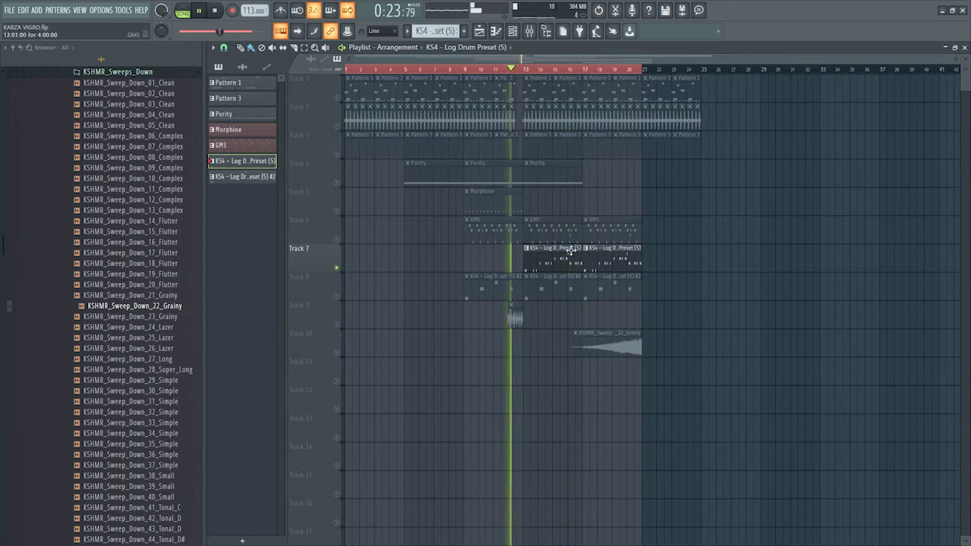
pyautogui.doubleClick(564, 262)
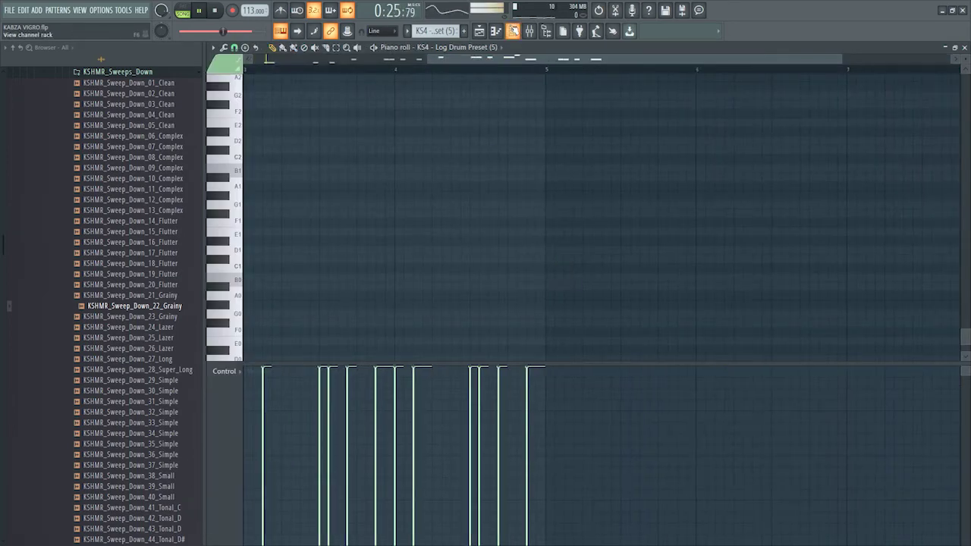
pyautogui.click(512, 31)
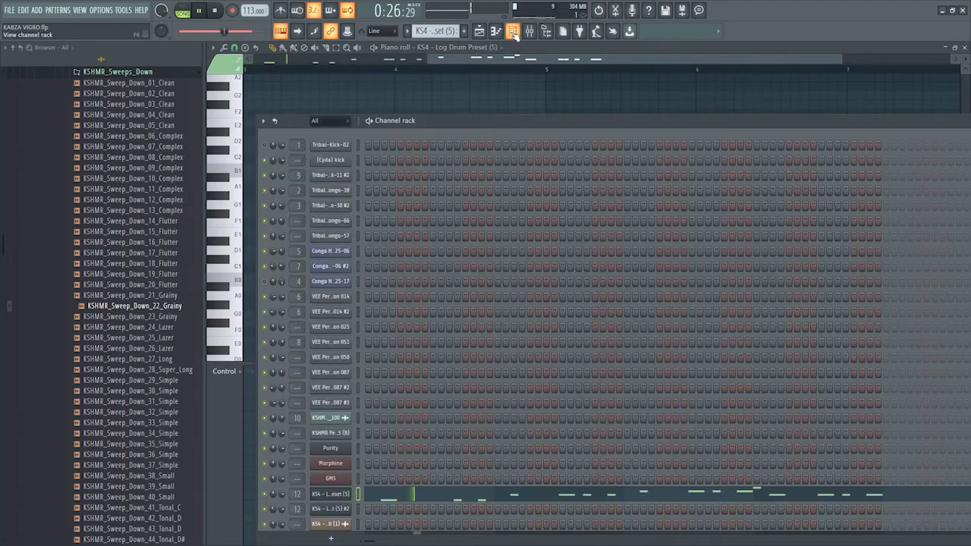
pyautogui.click(343, 494)
pyautogui.click(359, 203)
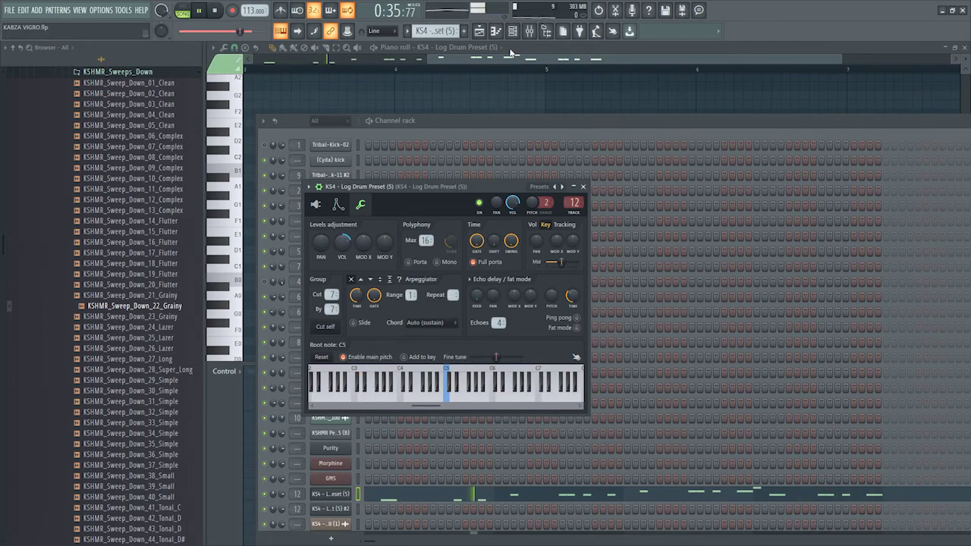
# Step: Add Fruity Soft Clipper to slot 2 of the KS4 - Log Drum Preset (5) mixer track
pyautogui.click(529, 30)
pyautogui.click(880, 96)
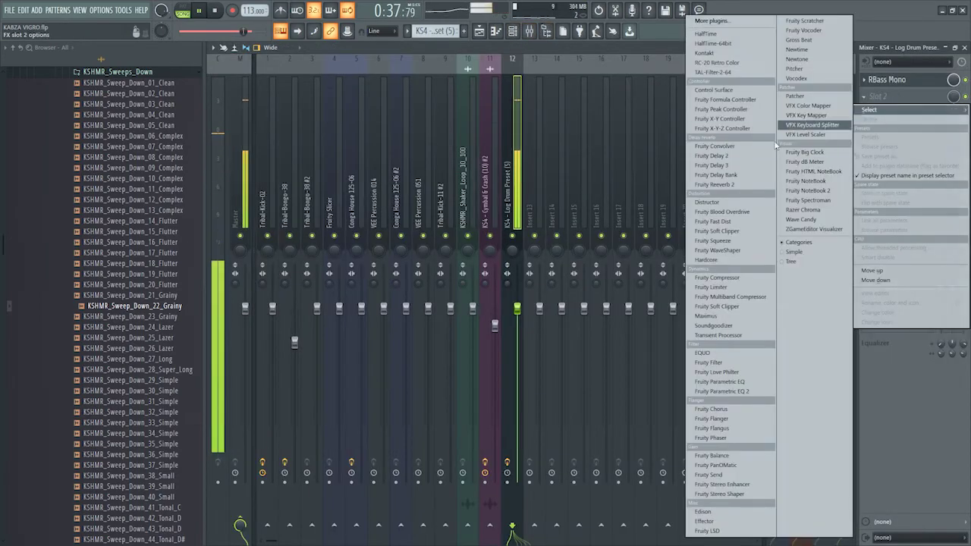
pyautogui.click(726, 232)
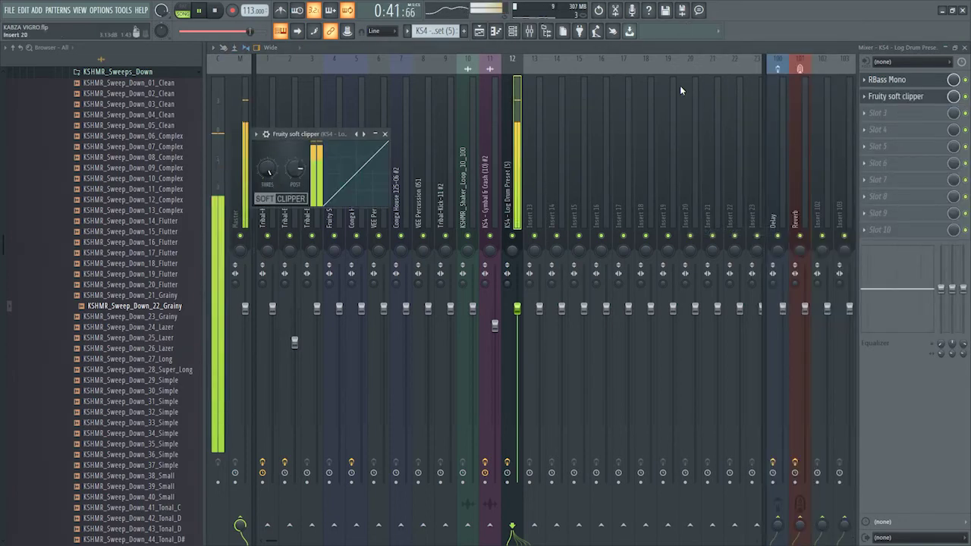
# Step: Lower the volume fader of the KS4 - Log Drum Preset (5) mixer track sharply, then bring it up a little
pyautogui.click(513, 31)
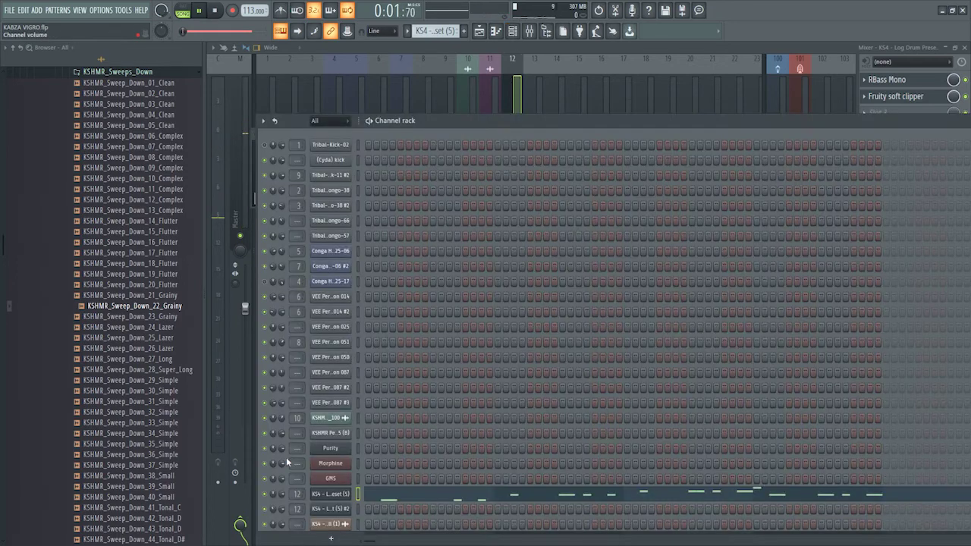
pyautogui.click(338, 496)
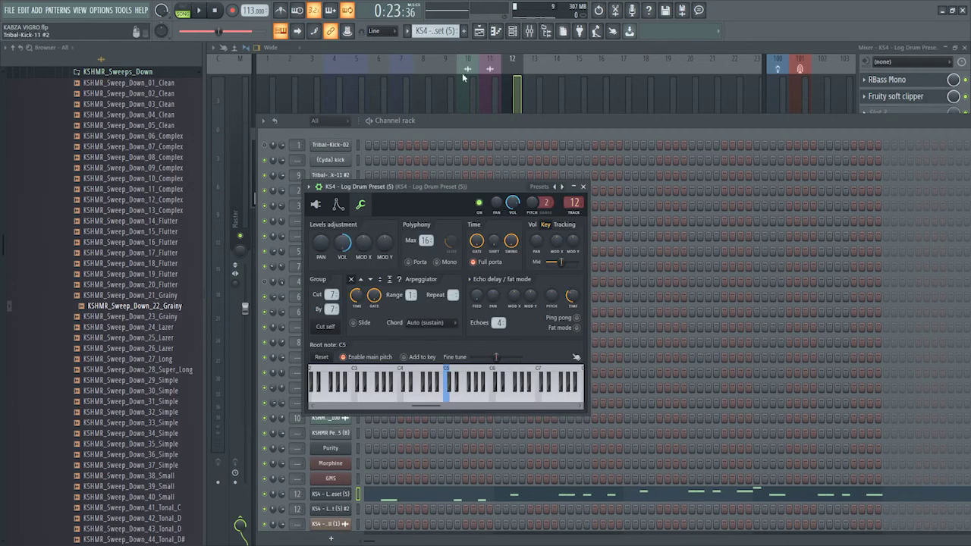
pyautogui.click(510, 35)
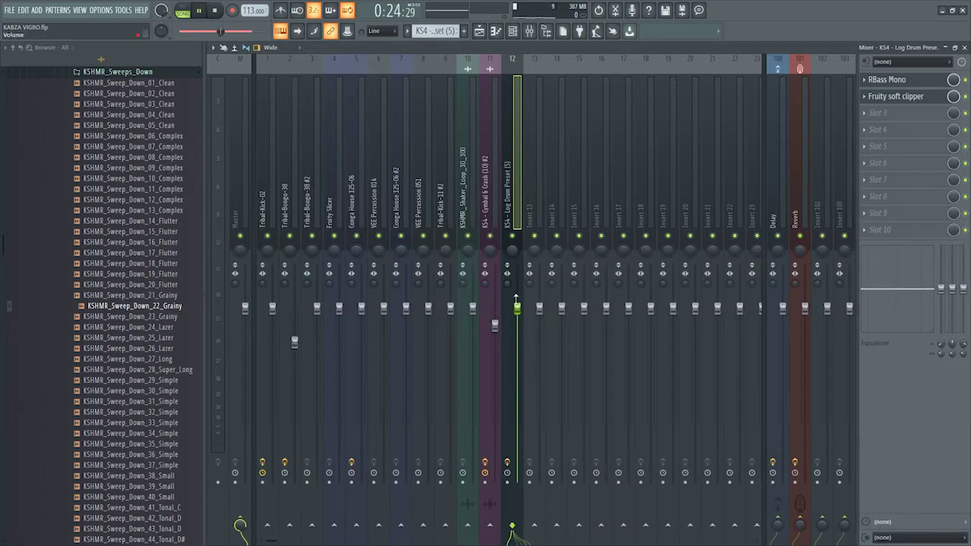
pyautogui.moveTo(517, 312); pyautogui.dragTo(517, 481)
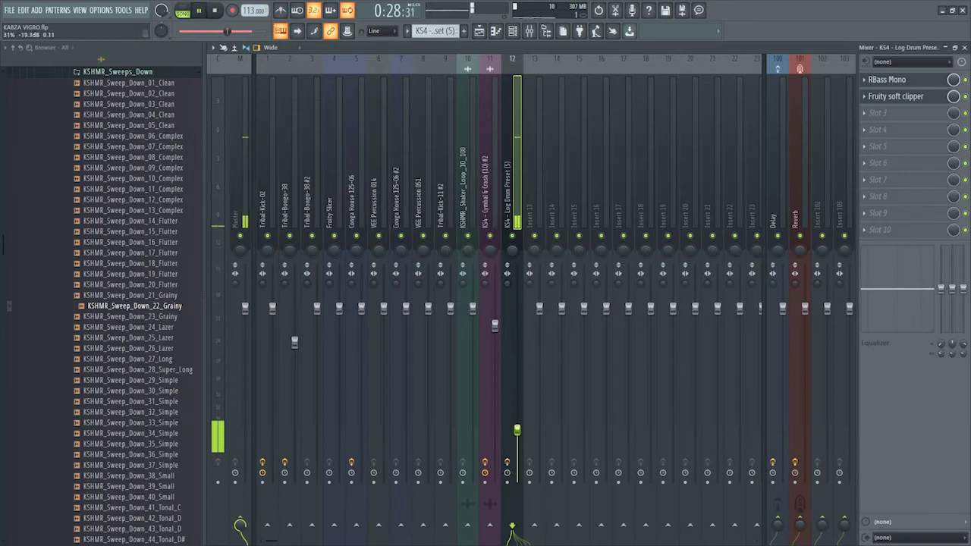
pyautogui.moveTo(517, 430); pyautogui.dragTo(517, 403)
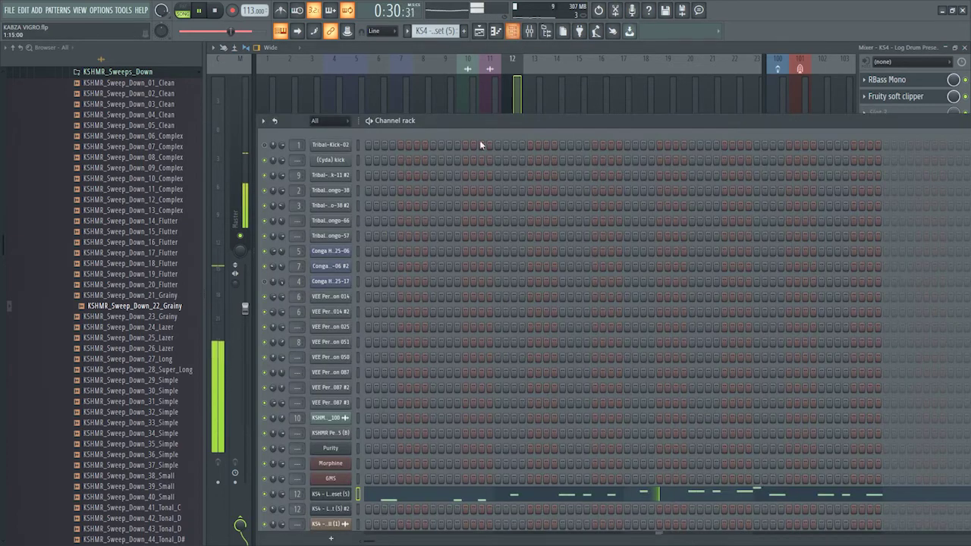
# Step: Reset the volume level adjustment of the KS4 - Log Drum Preset (5) channel, then turn it slightly above the default
pyautogui.click(513, 31)
pyautogui.click(347, 492)
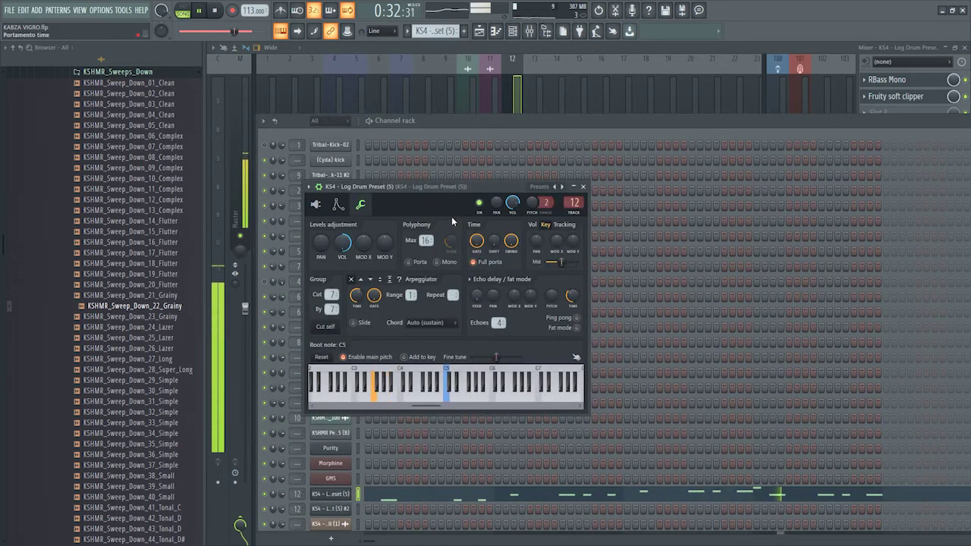
pyautogui.rightClick(343, 244)
pyautogui.click(357, 247)
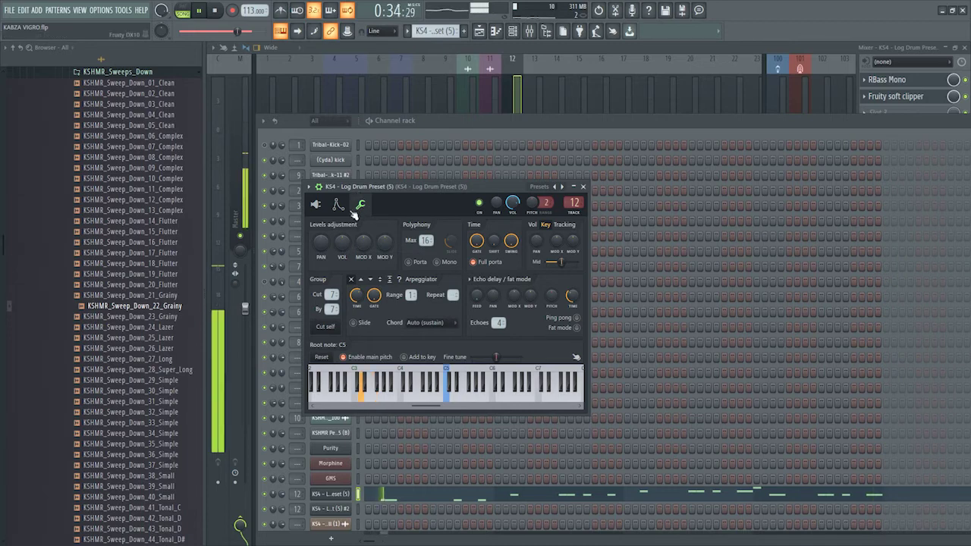
pyautogui.moveTo(343, 243); pyautogui.dragTo(343, 254)
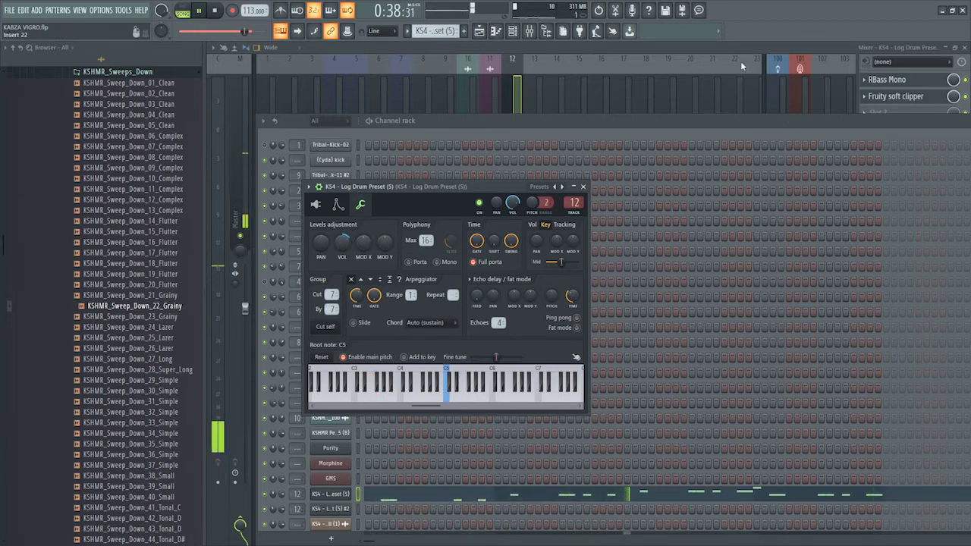
# Step: Raise the KS4 - Log Drum Preset (5) mixer fader partway and adjust the track's stereo separation while playing the song
pyautogui.press('F9')
pyautogui.moveTo(517, 403); pyautogui.dragTo(517, 365)
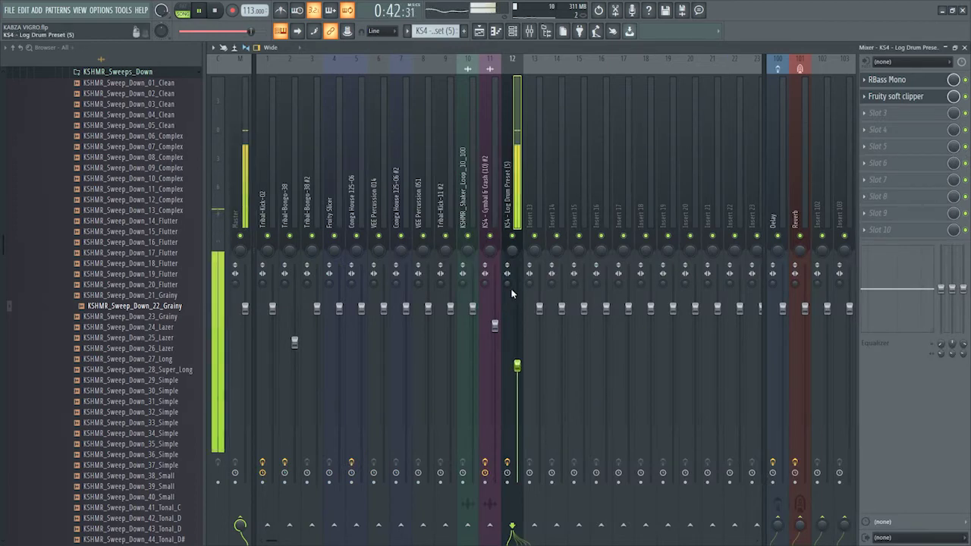
pyautogui.click(513, 31)
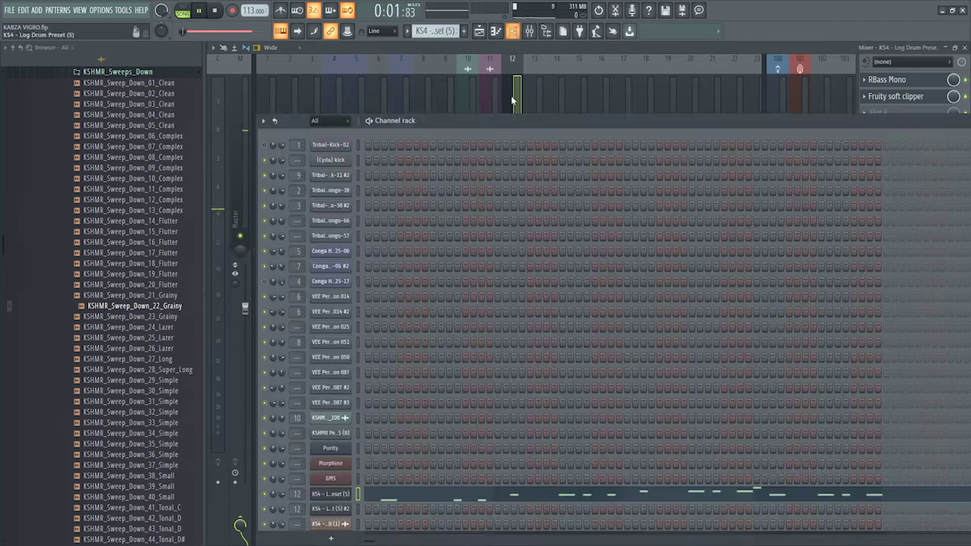
pyautogui.click(332, 494)
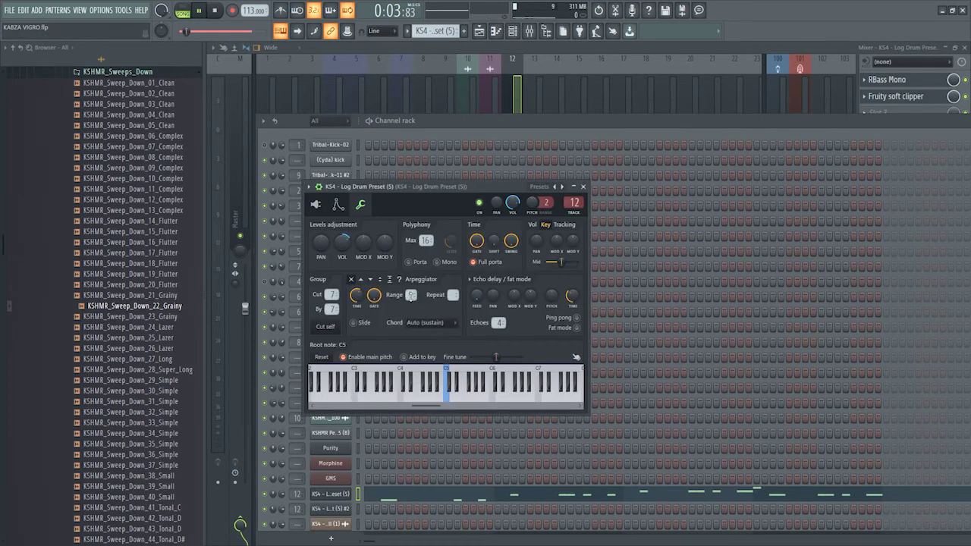
pyautogui.click(582, 187)
pyautogui.press('F6')
pyautogui.press('space')
pyautogui.press('space')
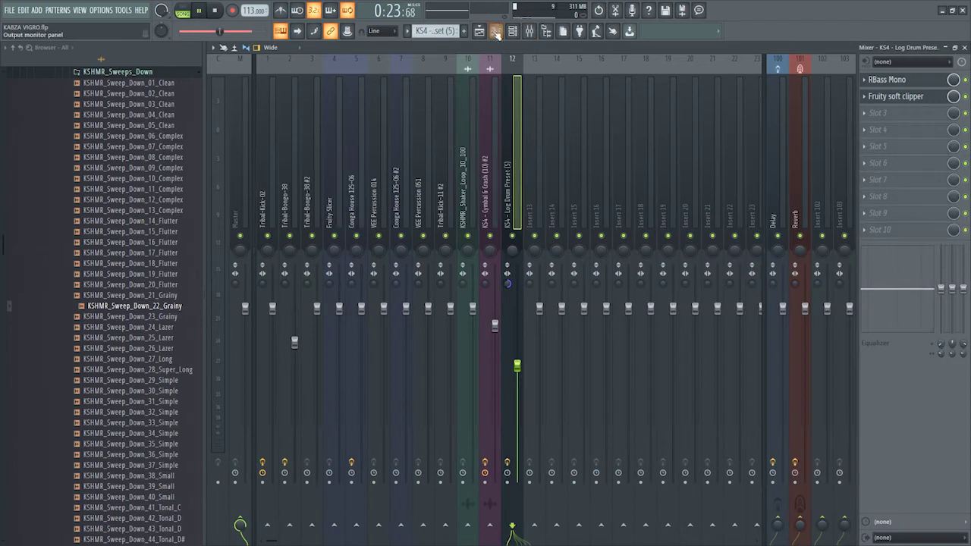
# Step: Return to the playlist, switch Track 1 back on, and show the channel rack
pyautogui.click(481, 31)
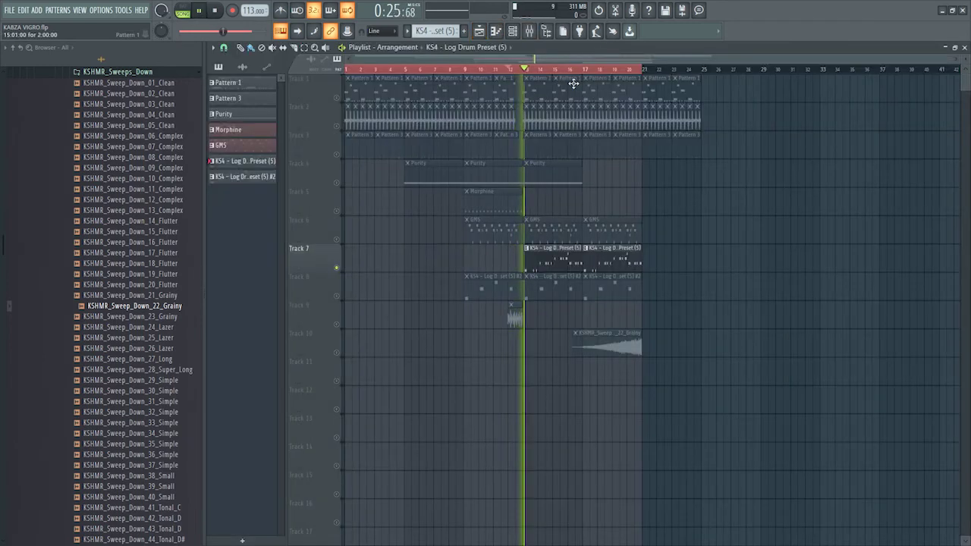
pyautogui.click(337, 98)
pyautogui.click(513, 31)
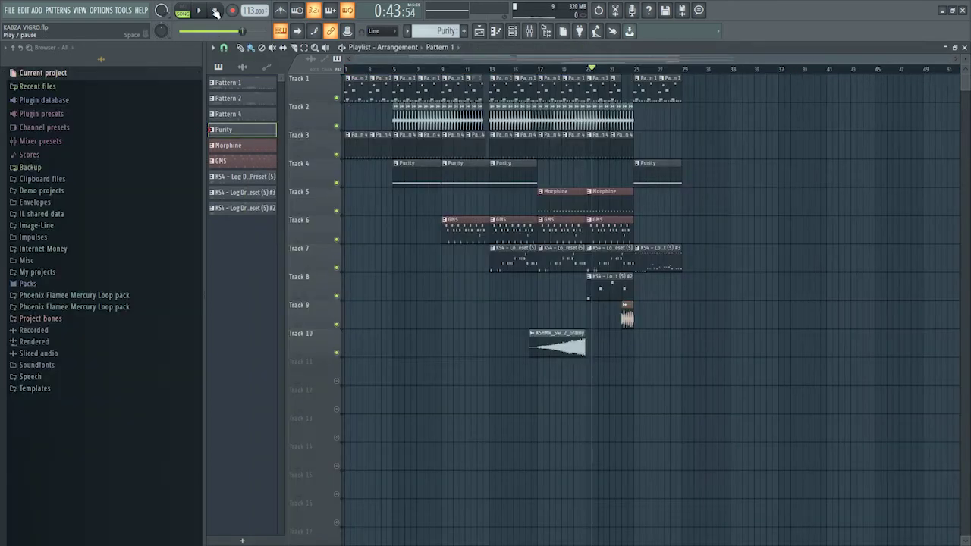
# Step: Play the full arrangement from the start and lower the volume fader of the GMS mixer track
pyautogui.click(212, 10)
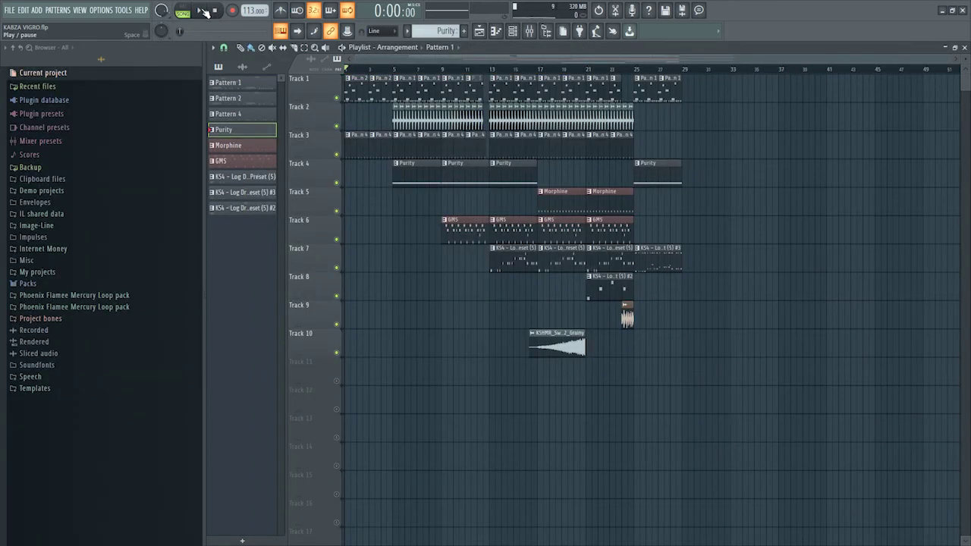
pyautogui.click(201, 11)
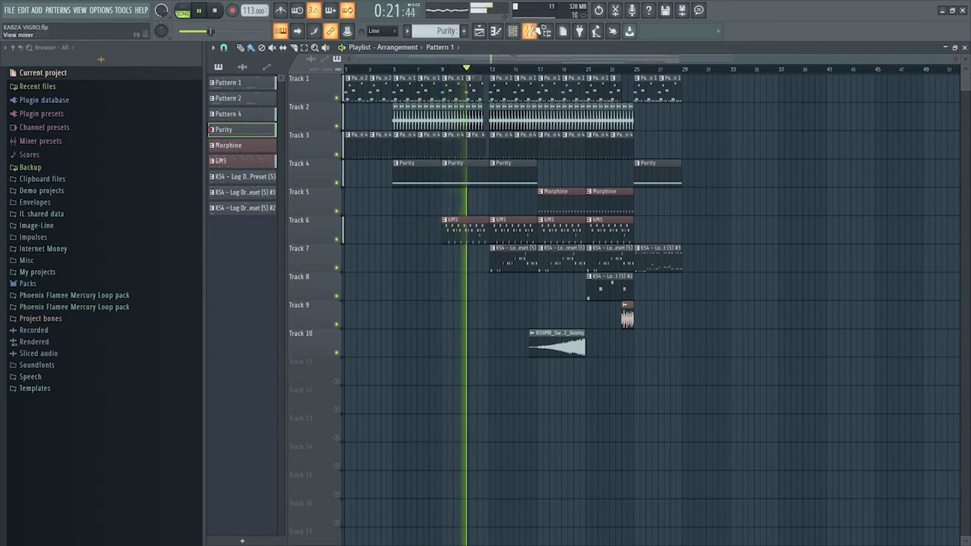
pyautogui.click(529, 31)
pyautogui.moveTo(539, 319); pyautogui.dragTo(539, 337)
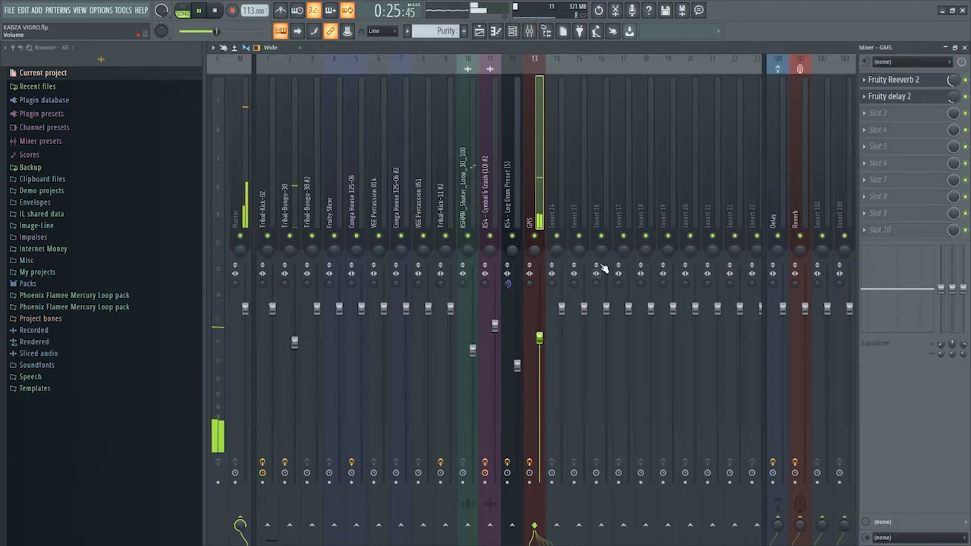
pyautogui.click(964, 47)
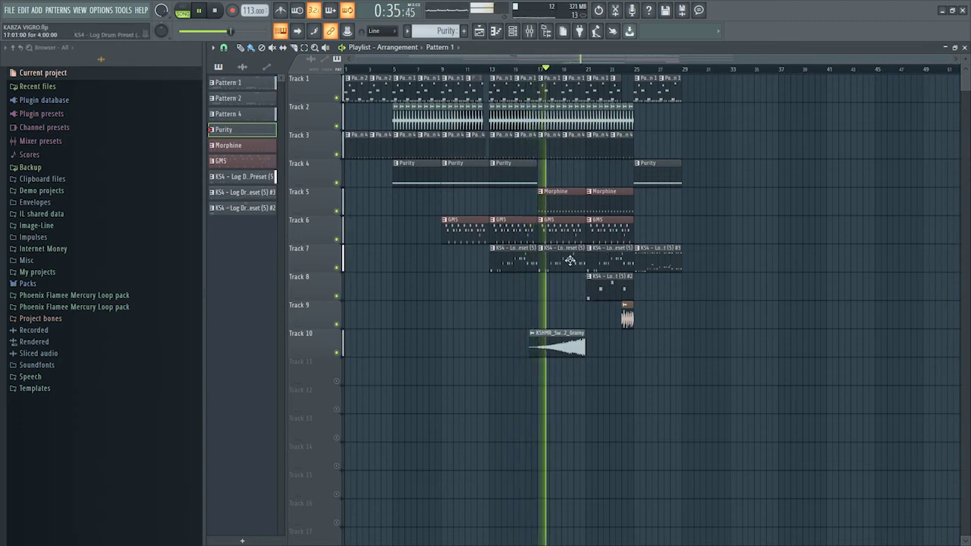
# Step: Open the Morphine channel from its playlist clip and route it to mixer track 14
pyautogui.doubleClick(576, 200)
pyautogui.press('F6')
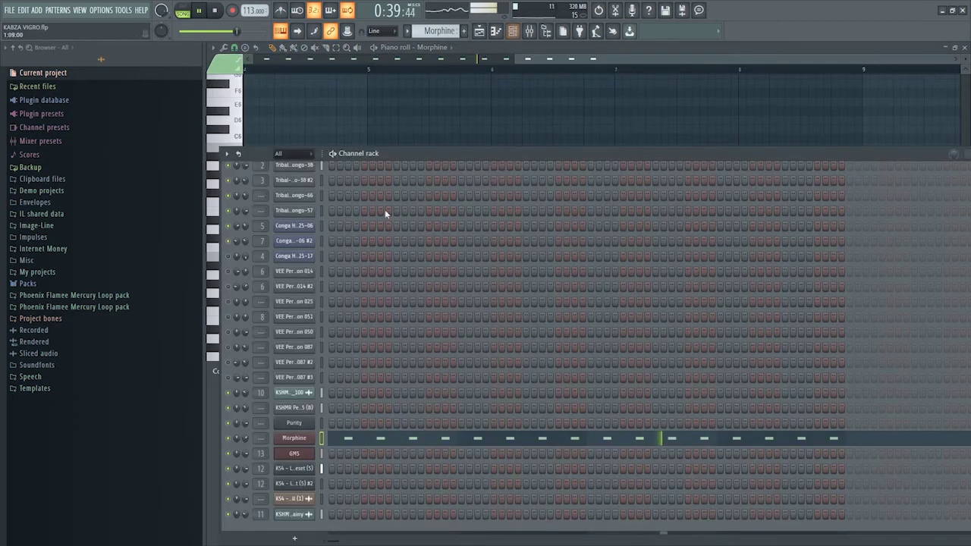
pyautogui.click(288, 438)
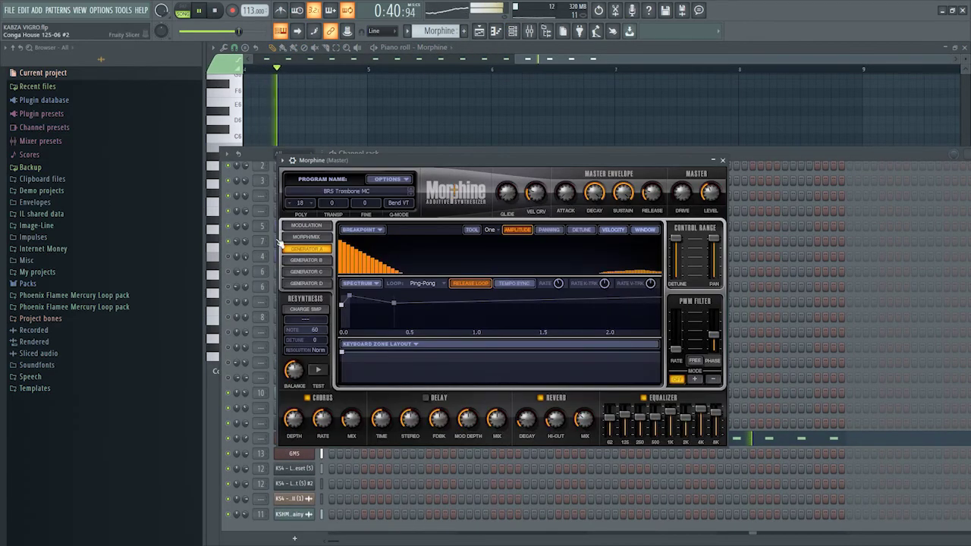
pyautogui.click(285, 160)
pyautogui.click(436, 193)
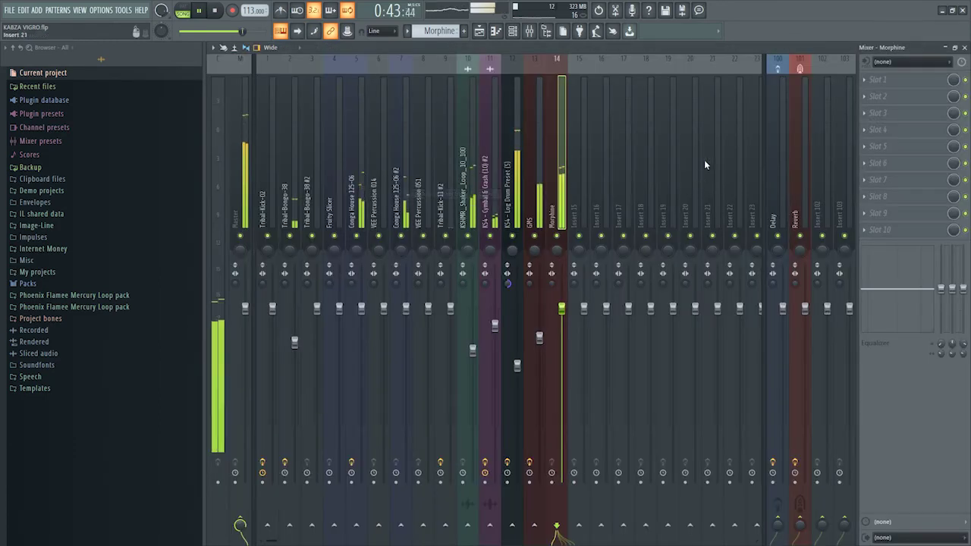
# Step: Add Fruity Reeverb 2 with the Large Hall preset to the Morphine mixer track and lower its mix level to about 83%
pyautogui.click(891, 79)
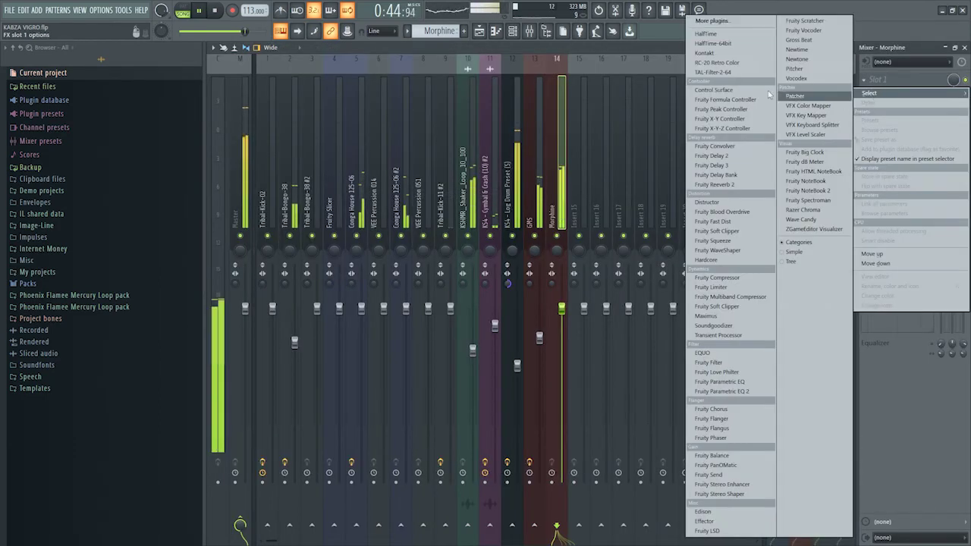
pyautogui.click(734, 184)
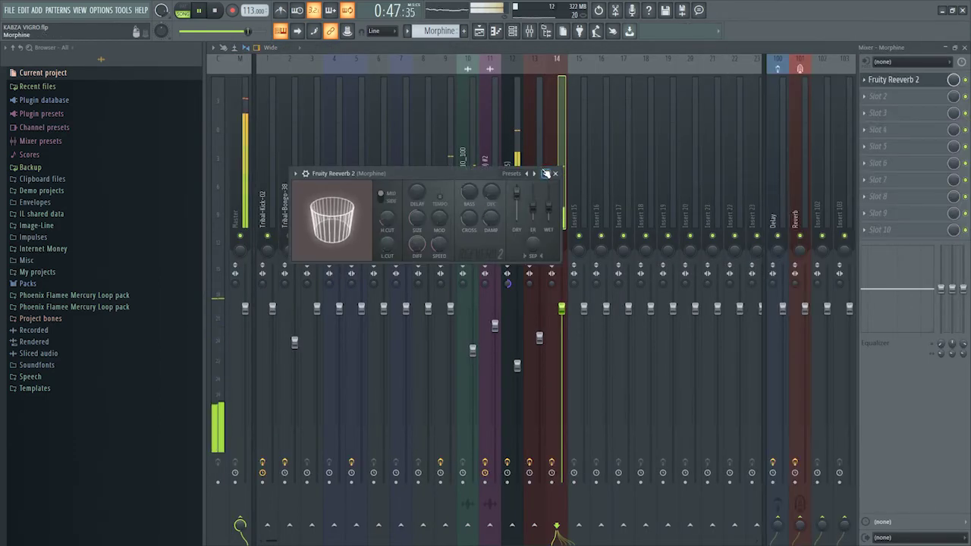
pyautogui.click(527, 174)
pyautogui.click(549, 212)
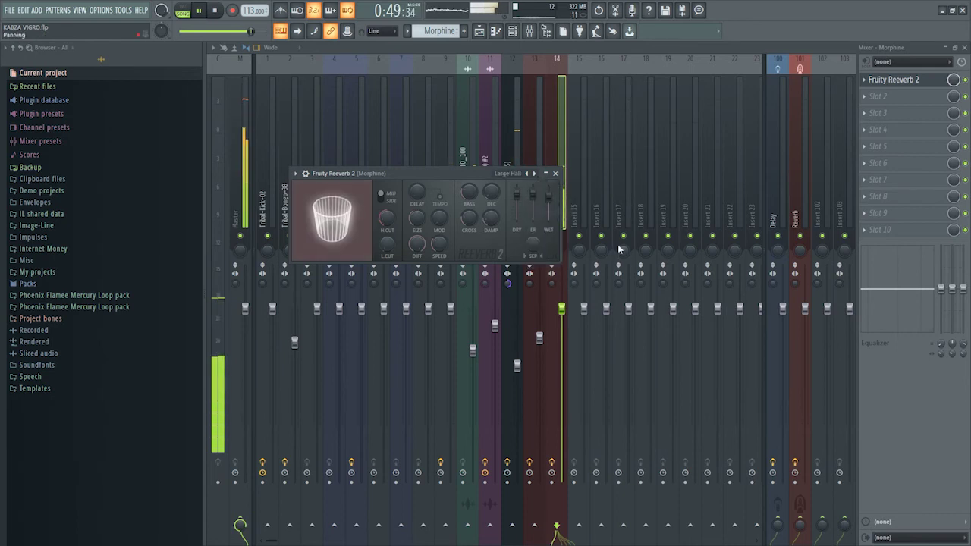
pyautogui.moveTo(954, 80); pyautogui.dragTo(953, 110)
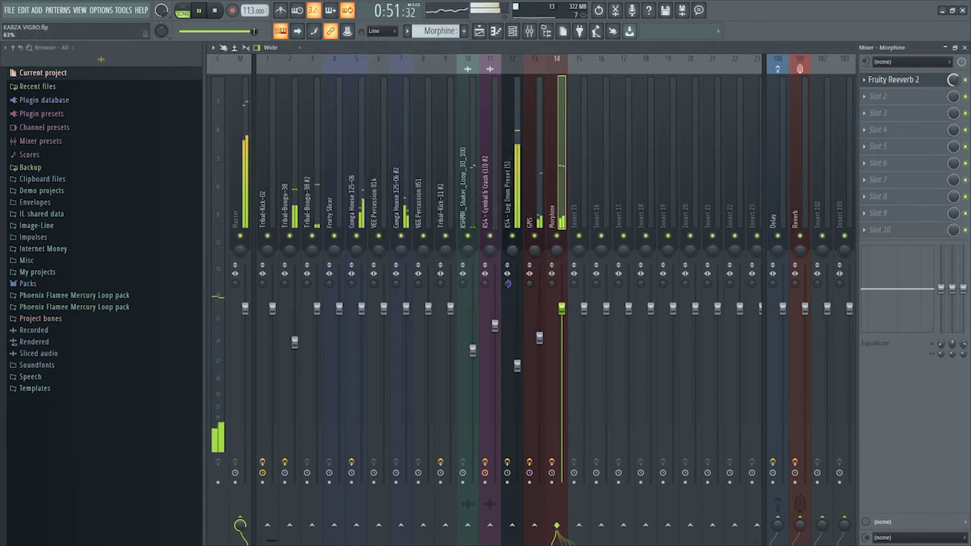
pyautogui.click(963, 47)
# Step: Play the arrangement from near bar 21 in the playlist and check the track levels in the mixer
pyautogui.click(479, 31)
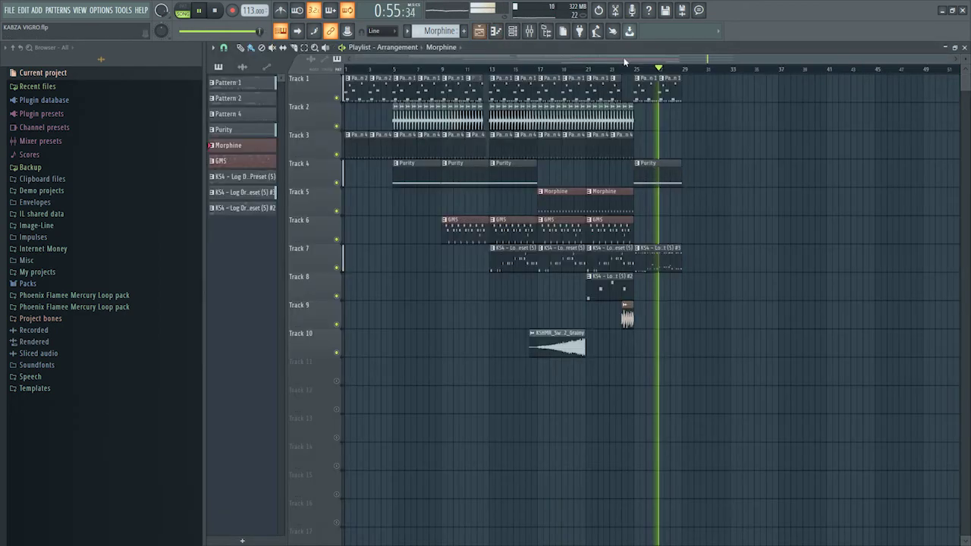
pyautogui.click(592, 68)
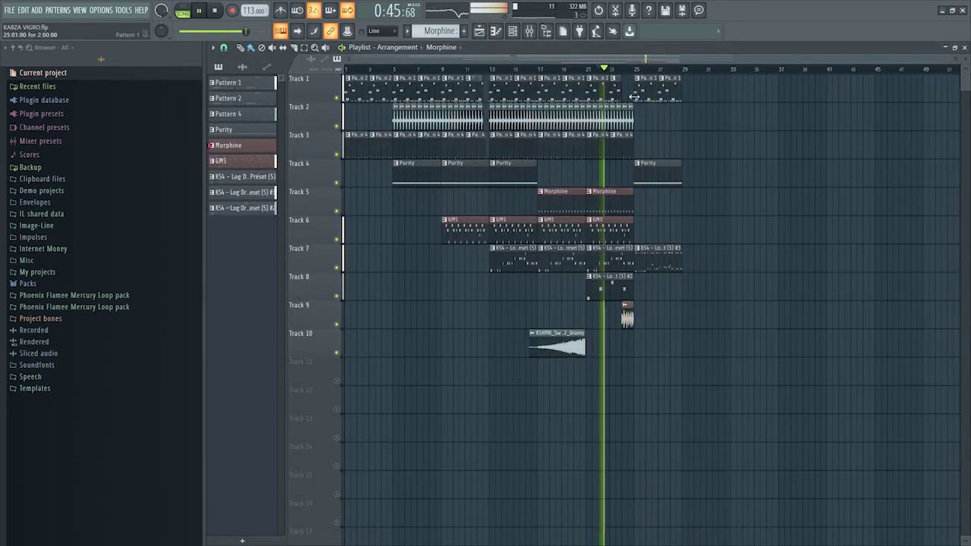
pyautogui.click(529, 31)
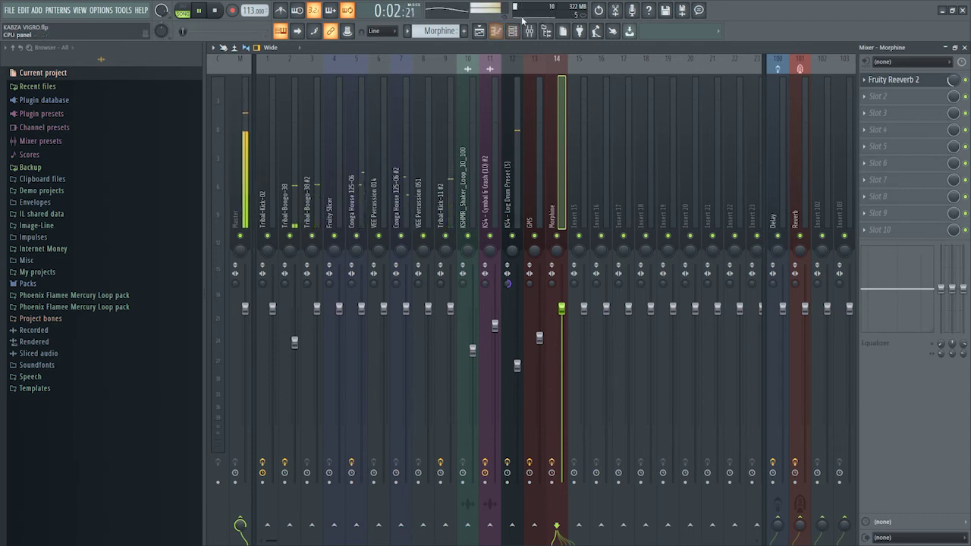
pyautogui.click(480, 33)
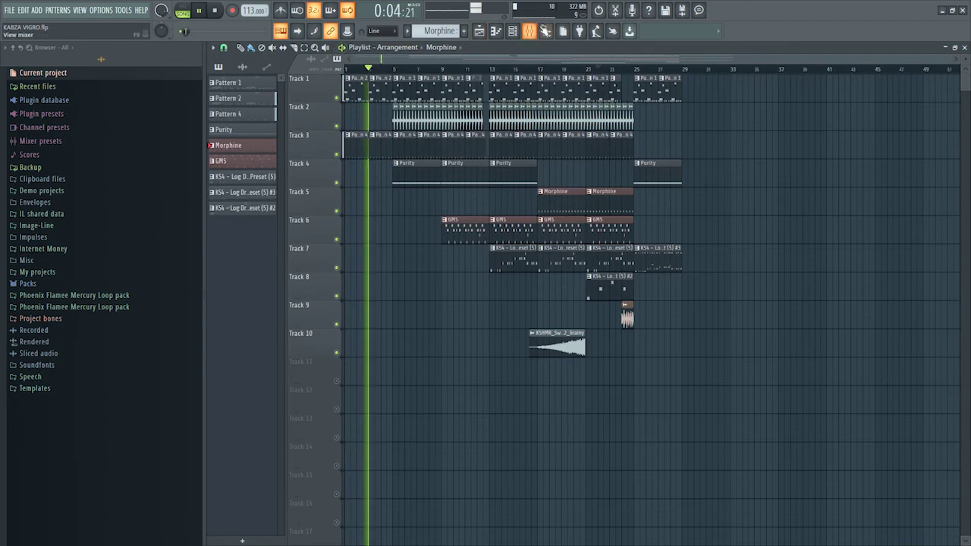
# Step: Save the KABZA VIGRO project and leave the program
pyautogui.click(9, 11)
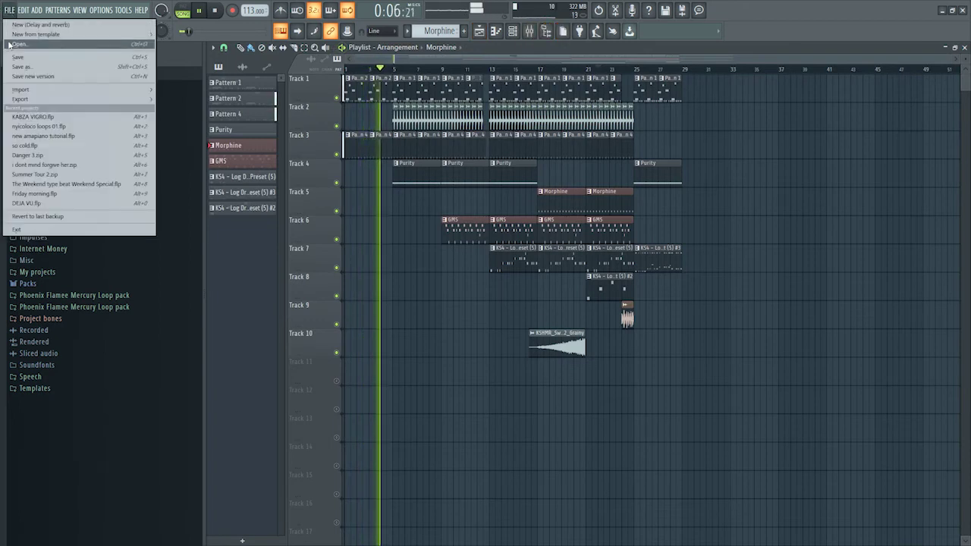
pyautogui.click(76, 58)
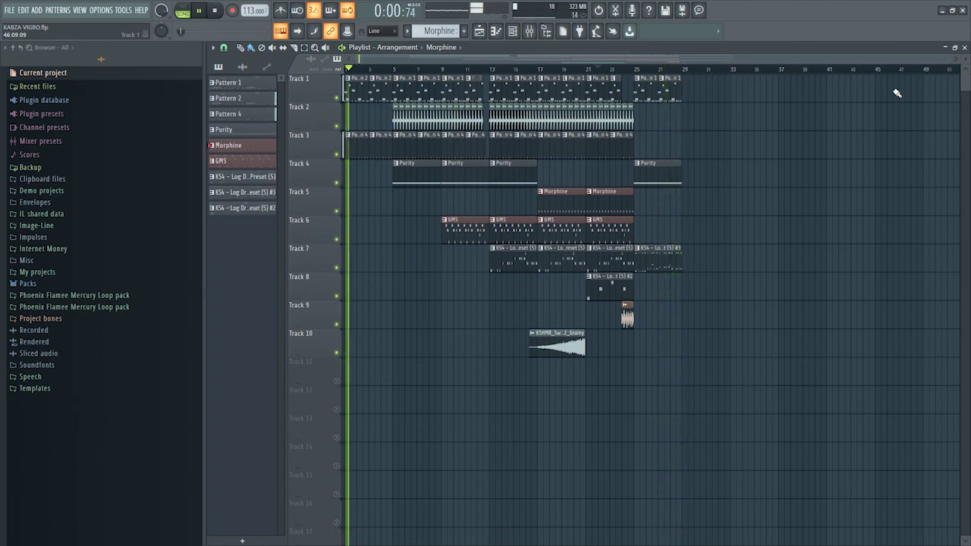
pyautogui.click(961, 11)
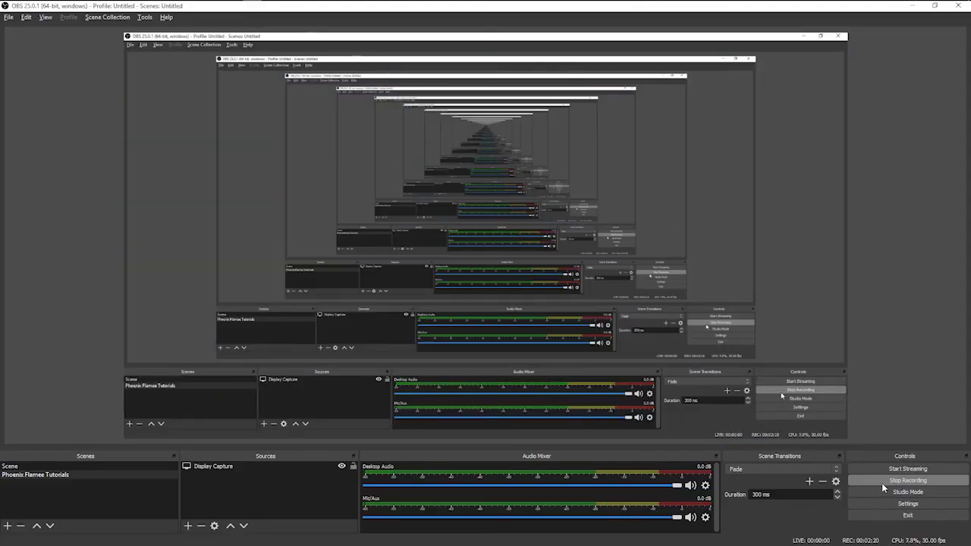